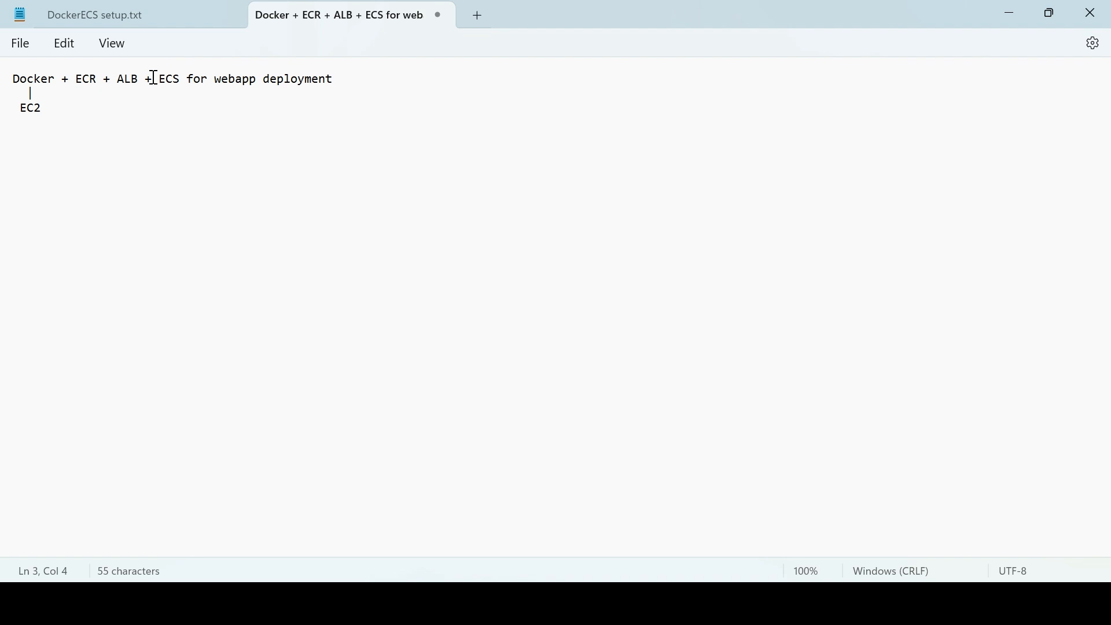
Step: Review the Docker installation and container commands and the validation note in DockerECS setup.txt
click(157, 19)
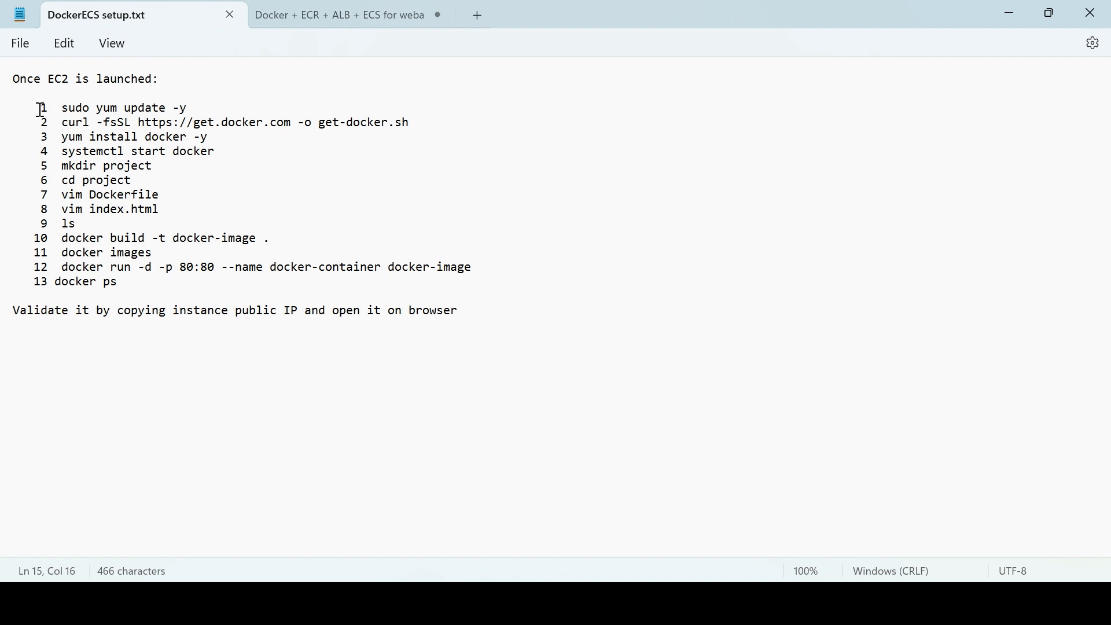
drag(41, 108, 164, 206)
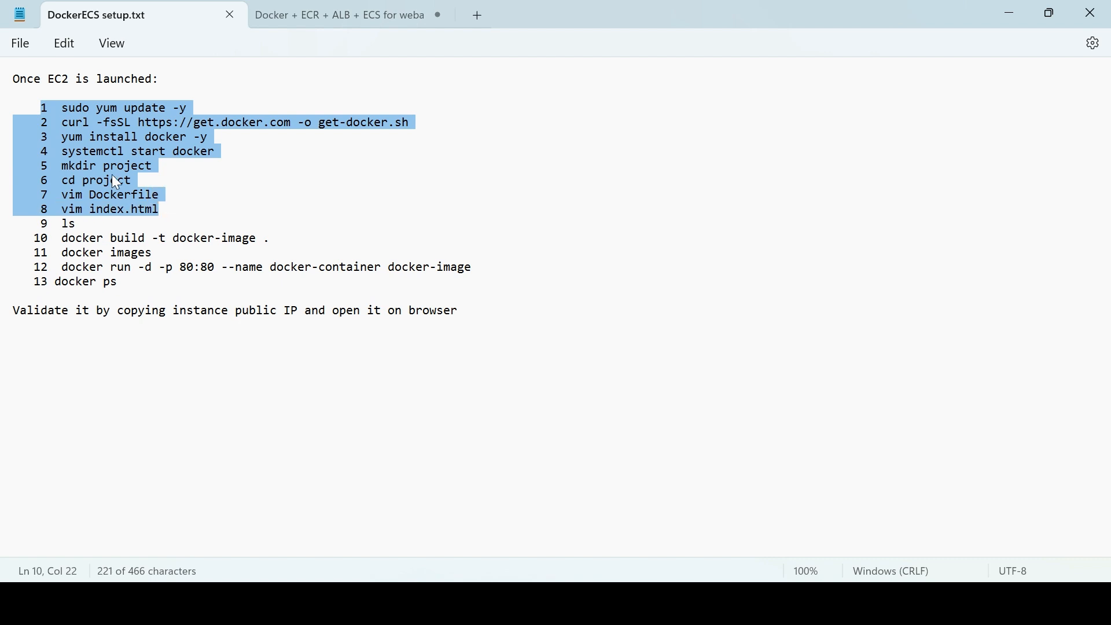
click(27, 108)
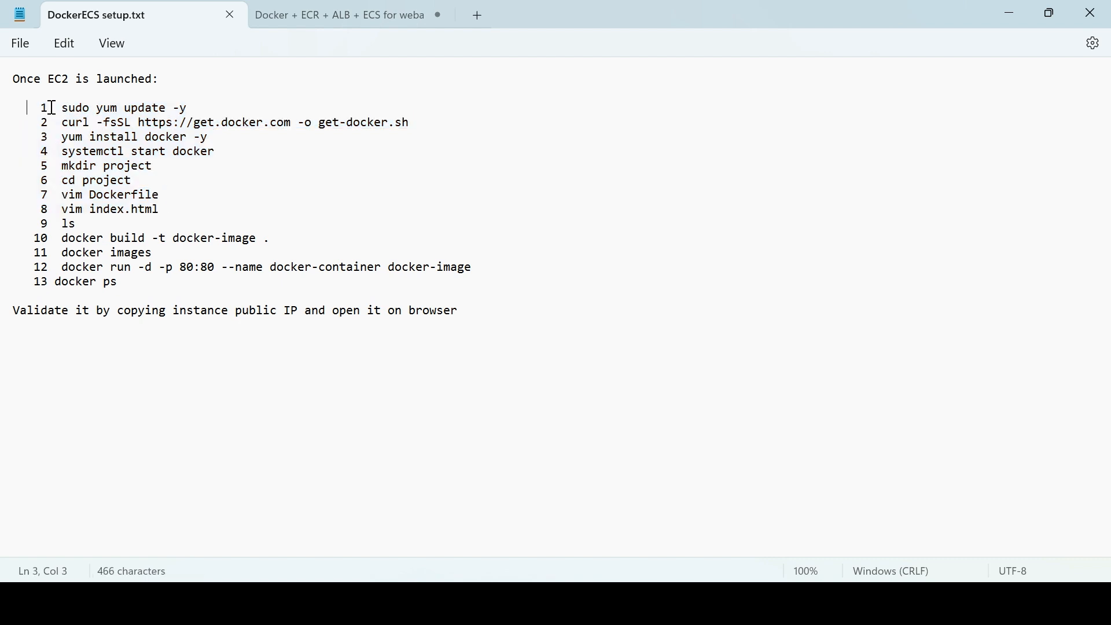
drag(27, 109, 191, 110)
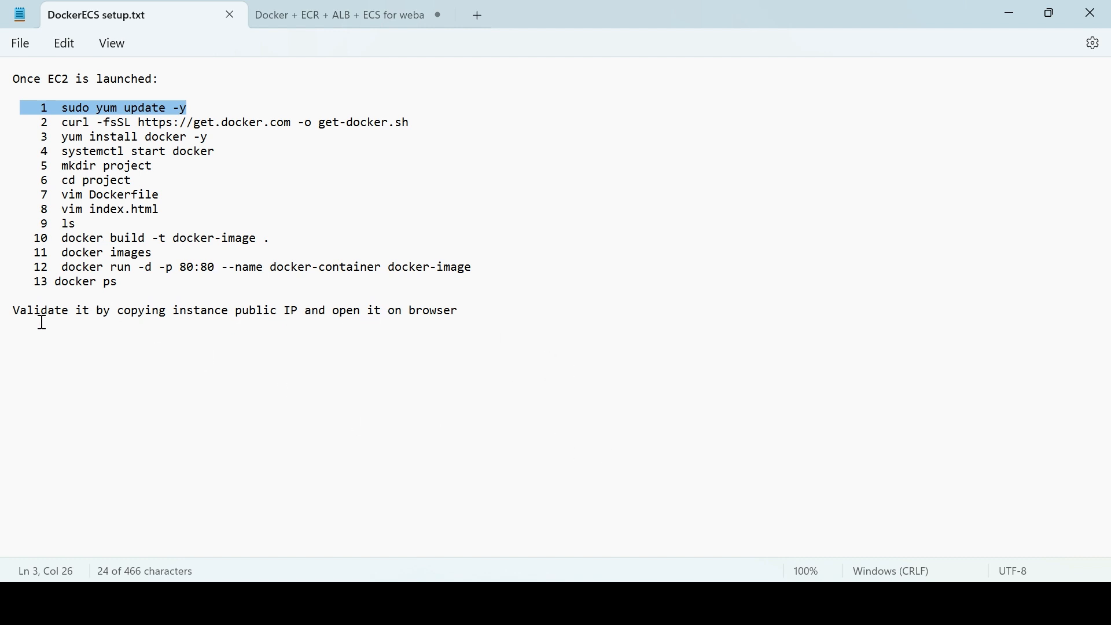
drag(17, 314, 460, 317)
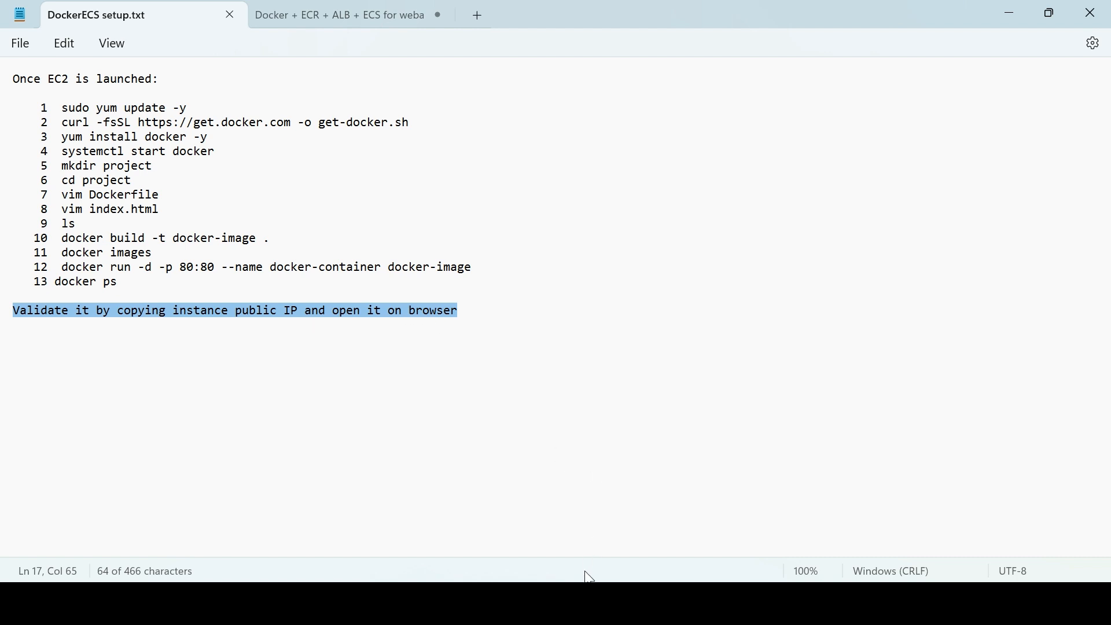
Step: Switch to the browser and open the demo2 instance's public IPv4 address in a new tab to check the web page
click(573, 604)
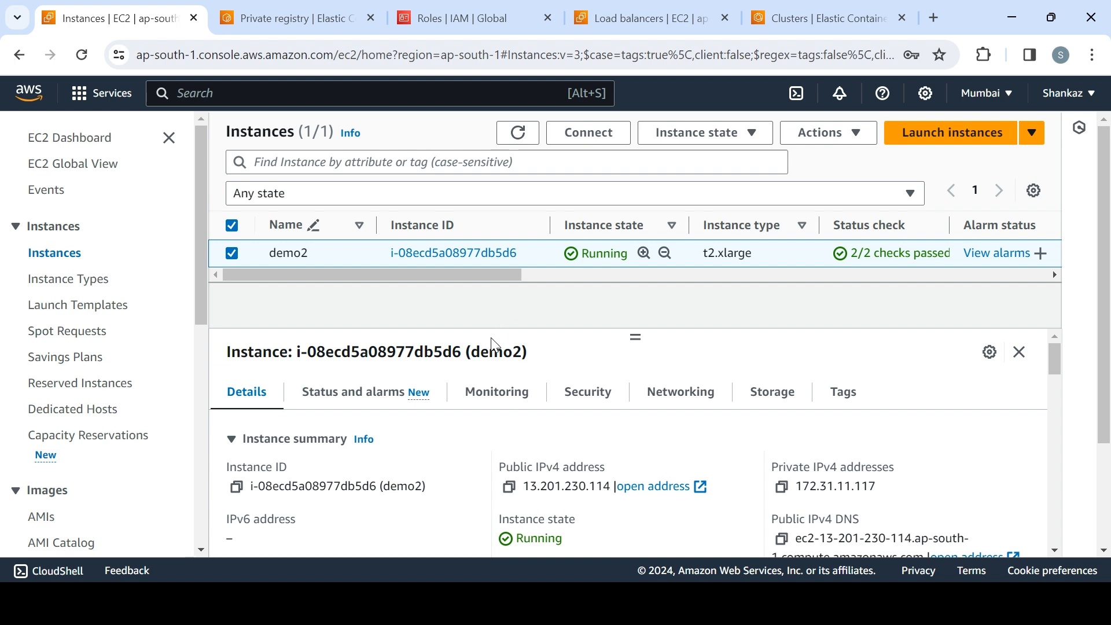
click(508, 487)
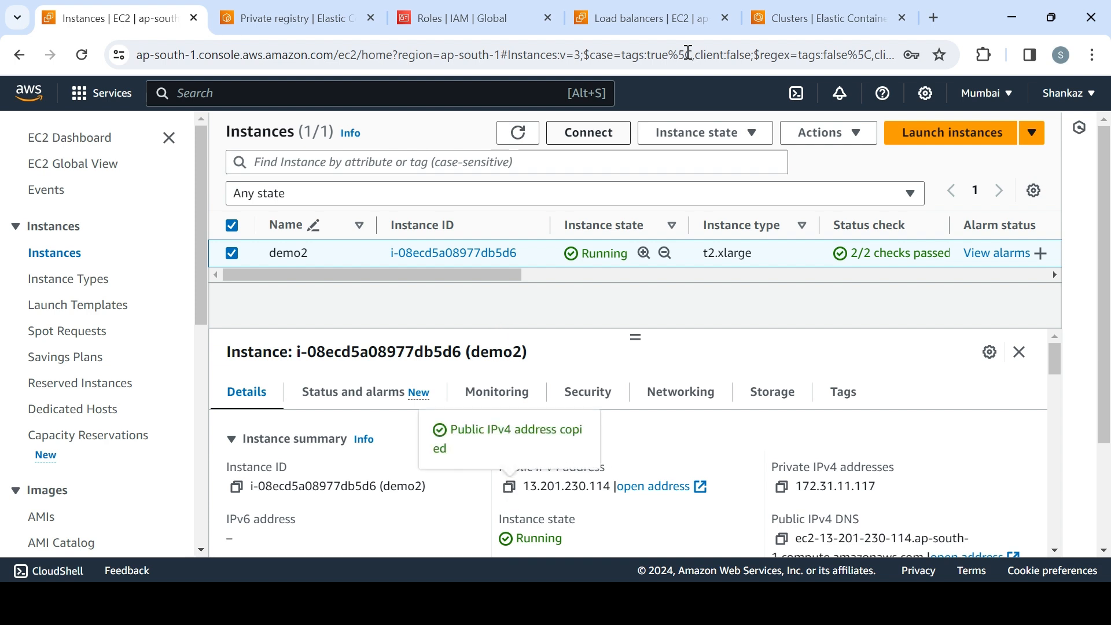
click(934, 18)
key(ctrl+v)
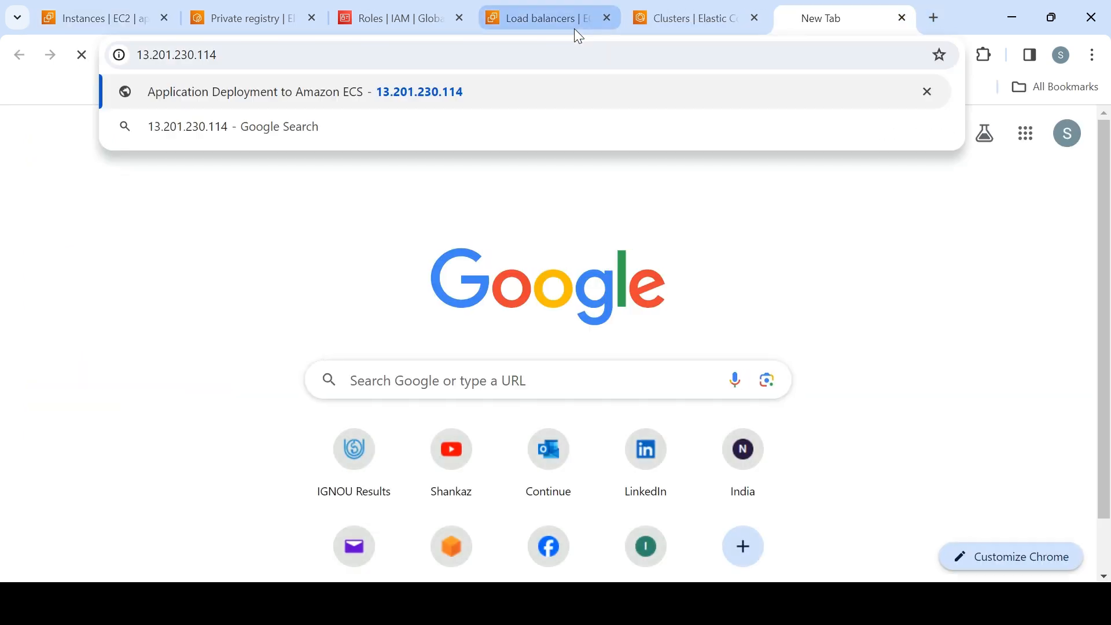
key(Return)
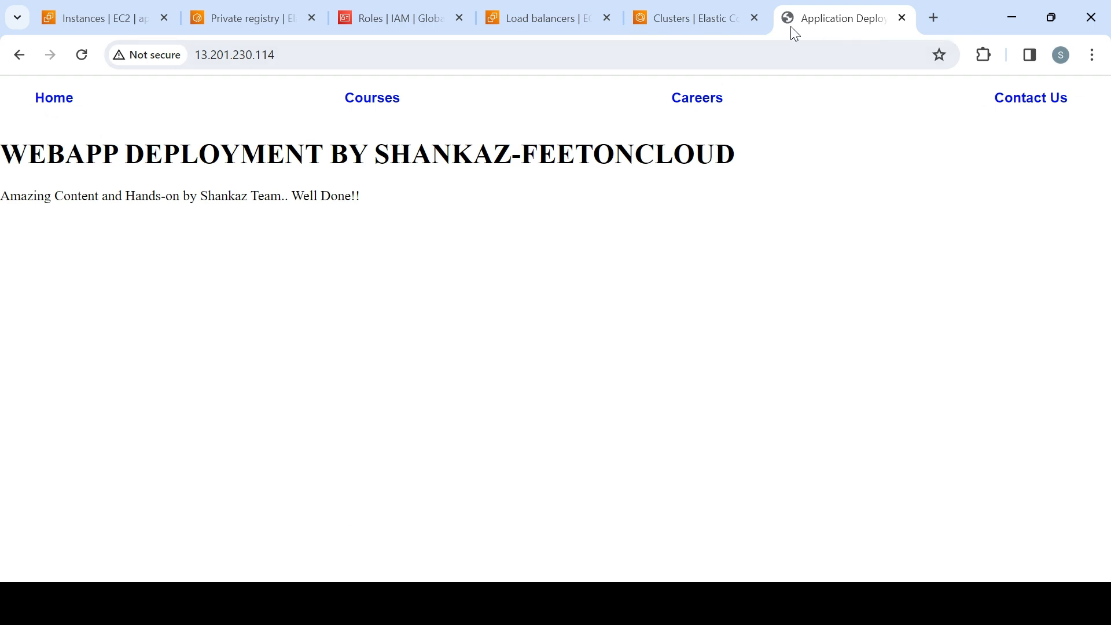
click(325, 53)
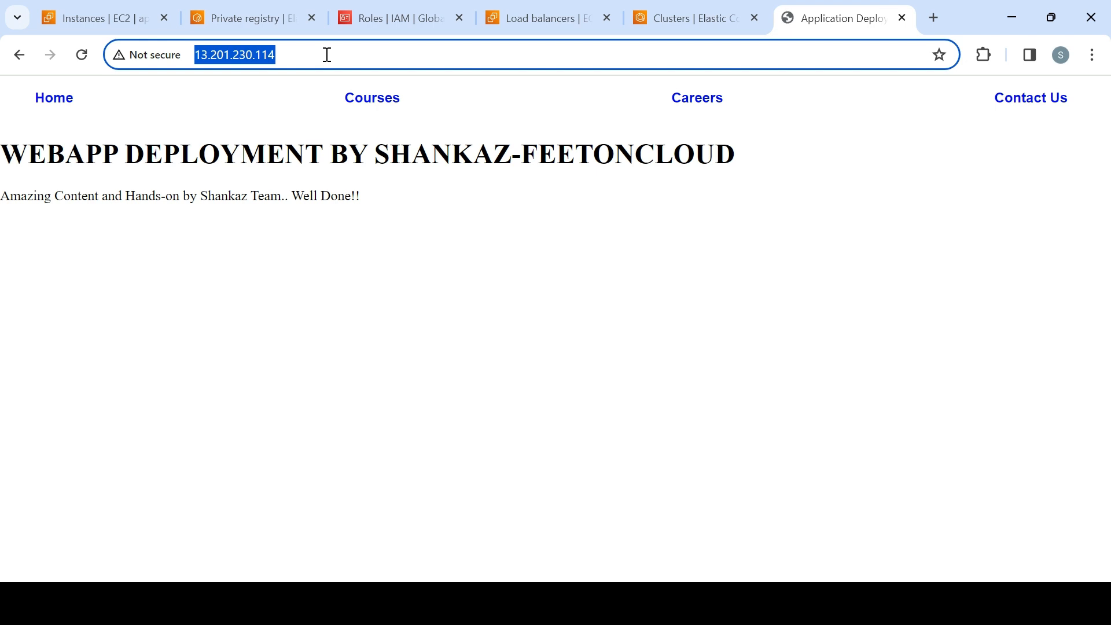
Step: Create a private ECR repository named demoappdeployment with the default tag, scan and encryption settings
click(229, 16)
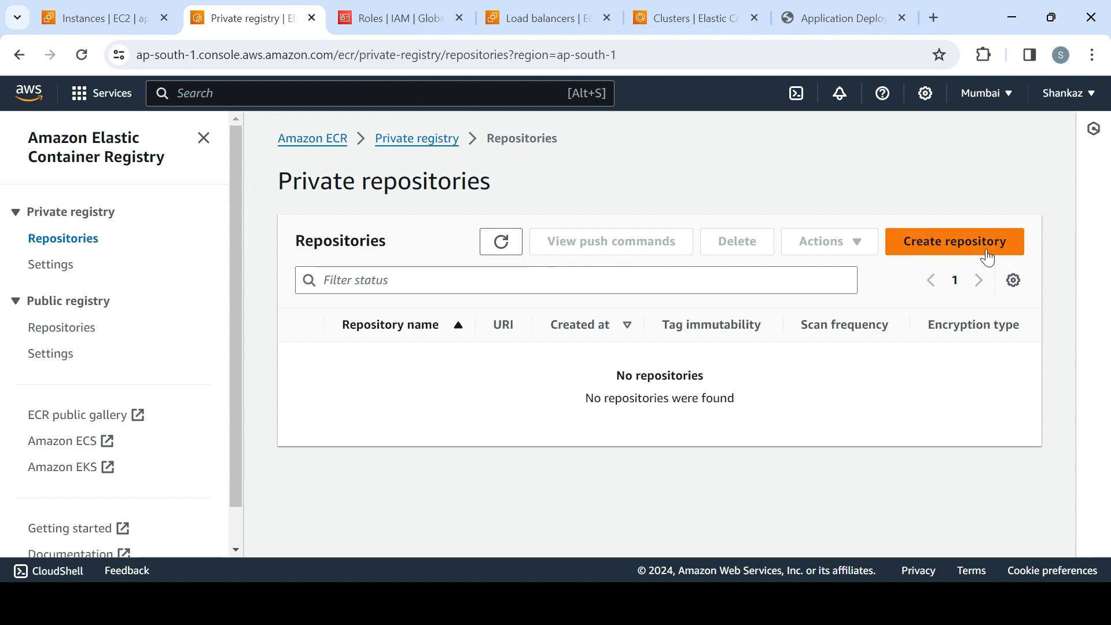
click(925, 248)
click(486, 459)
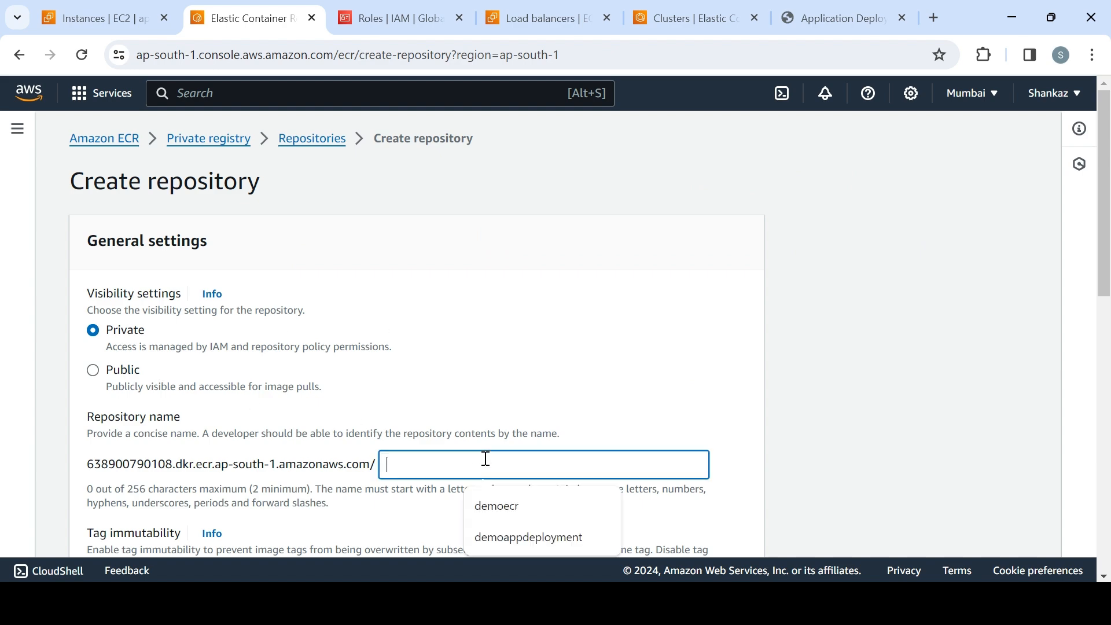
click(519, 538)
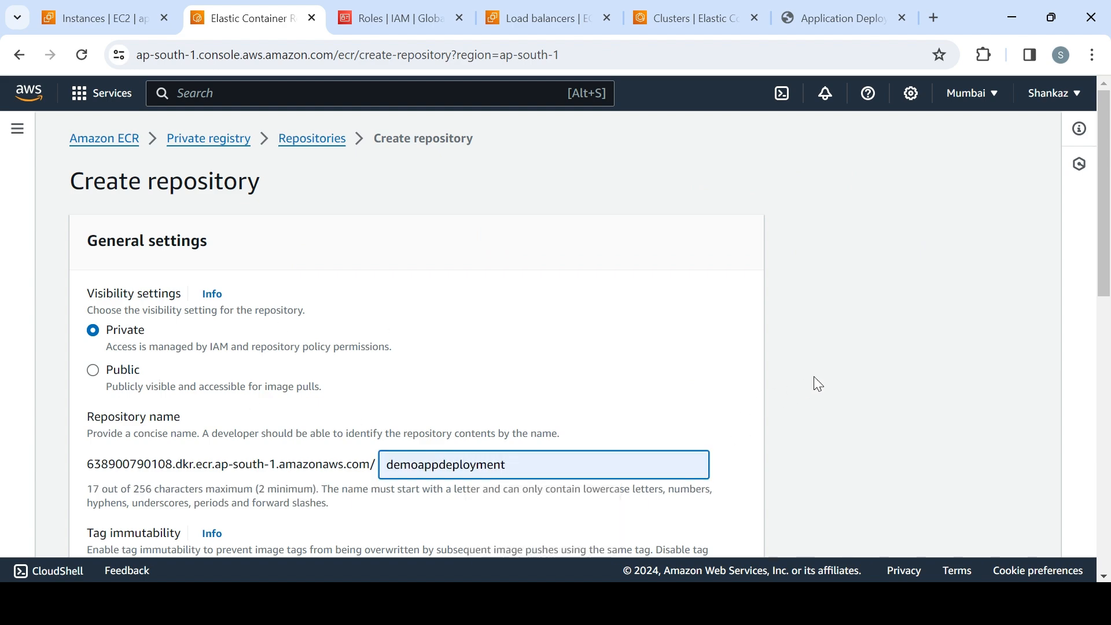
drag(1104, 232, 1106, 505)
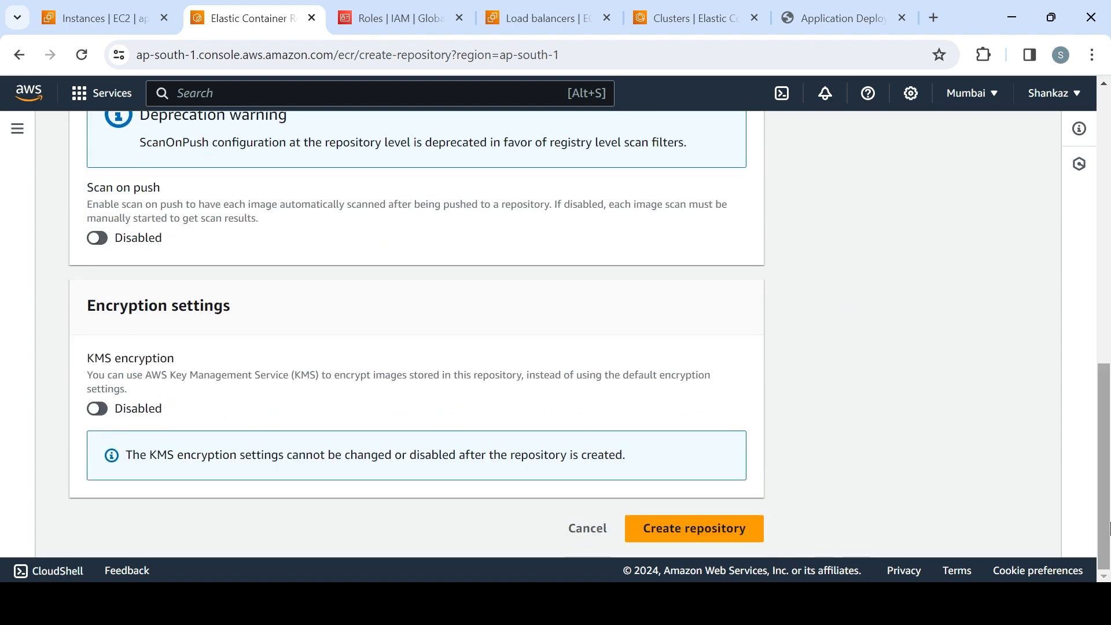
click(699, 528)
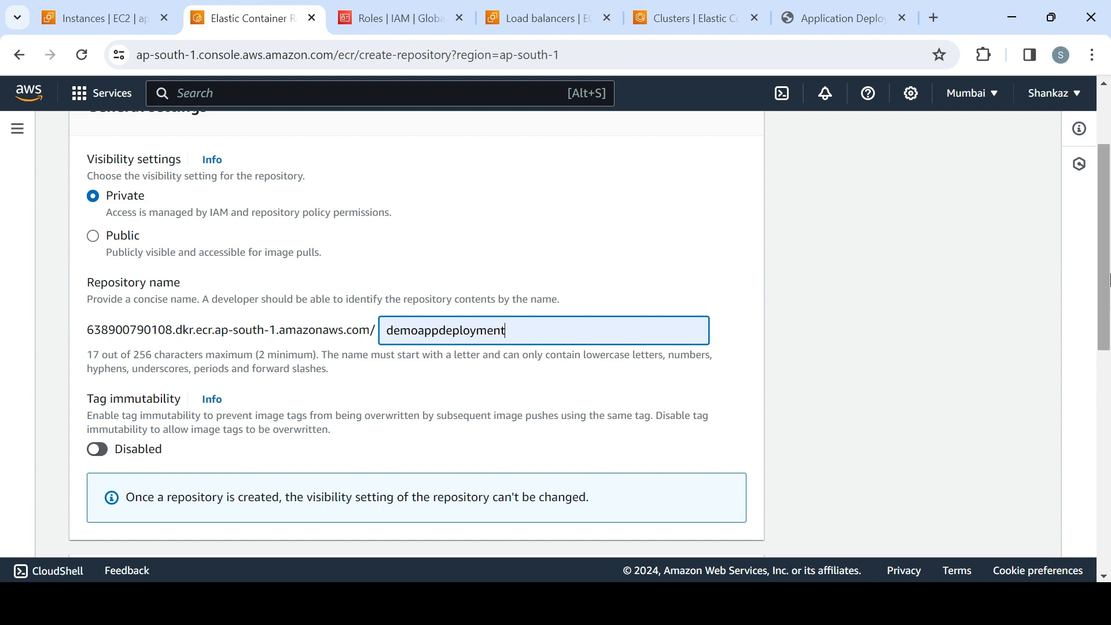
scroll(659, 520, down, 8)
scroll(662, 525, down, 2)
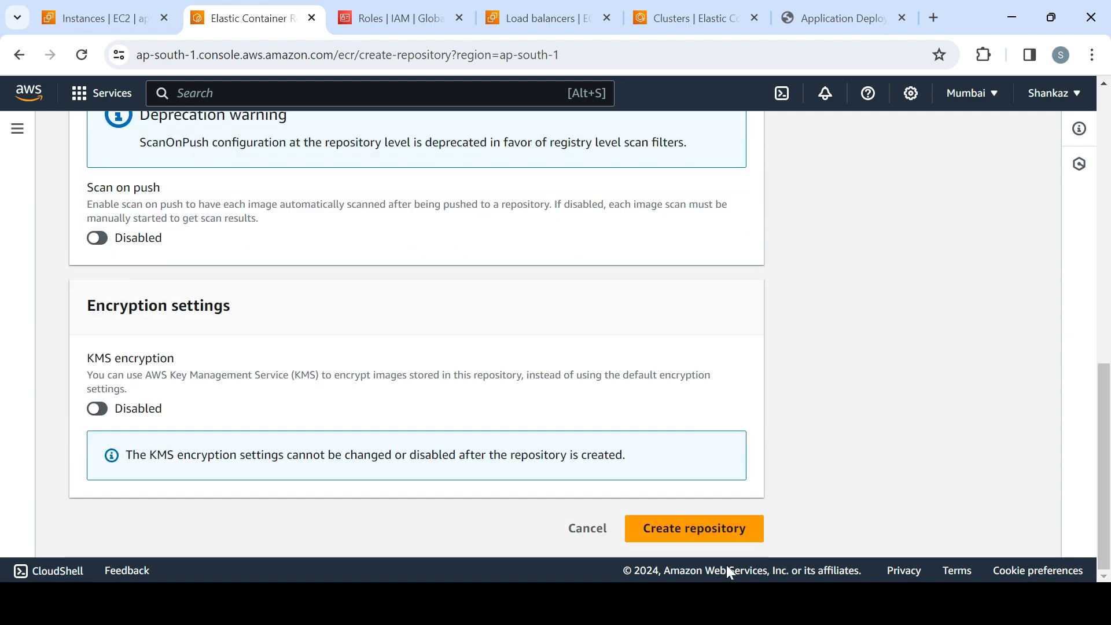
click(698, 531)
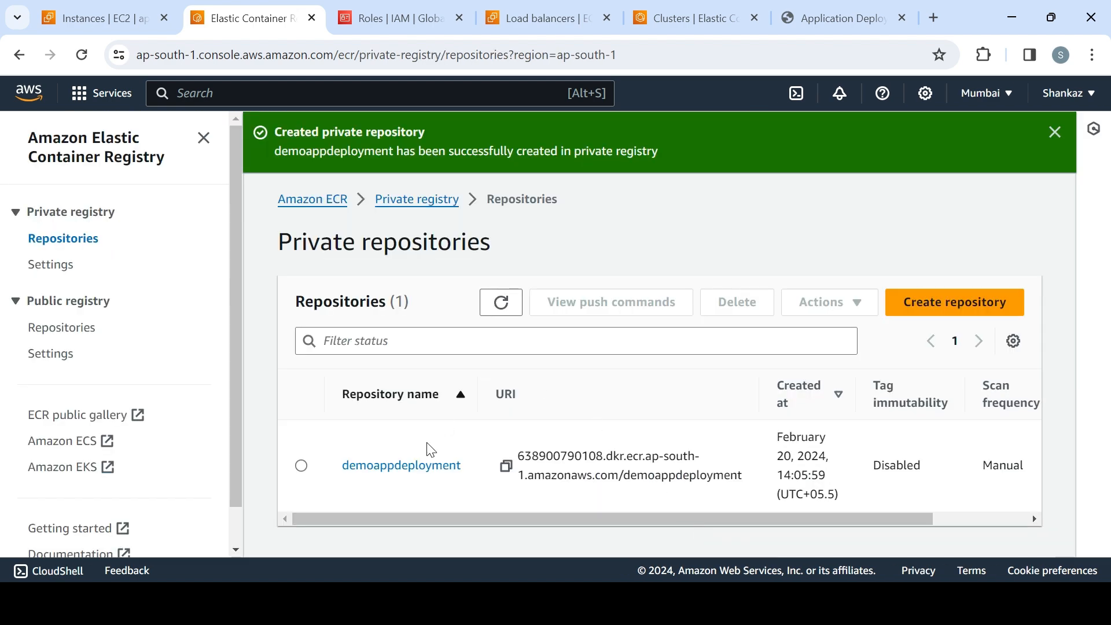
Step: Open the push commands of the demoappdeployment repository and copy the macOS / Linux registry authentication command
click(437, 472)
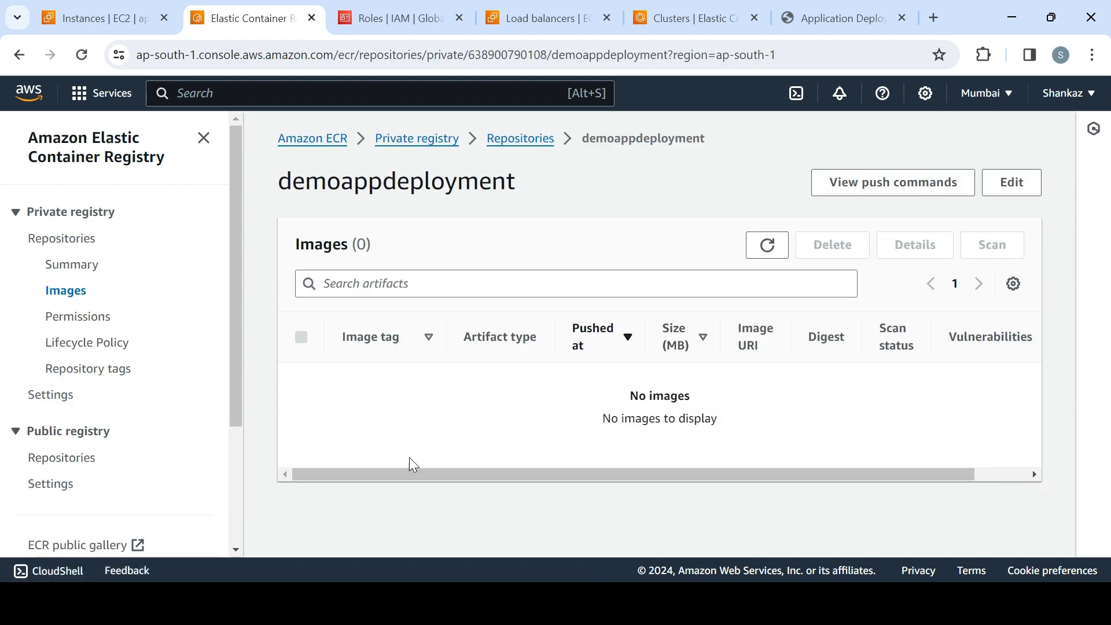
click(845, 183)
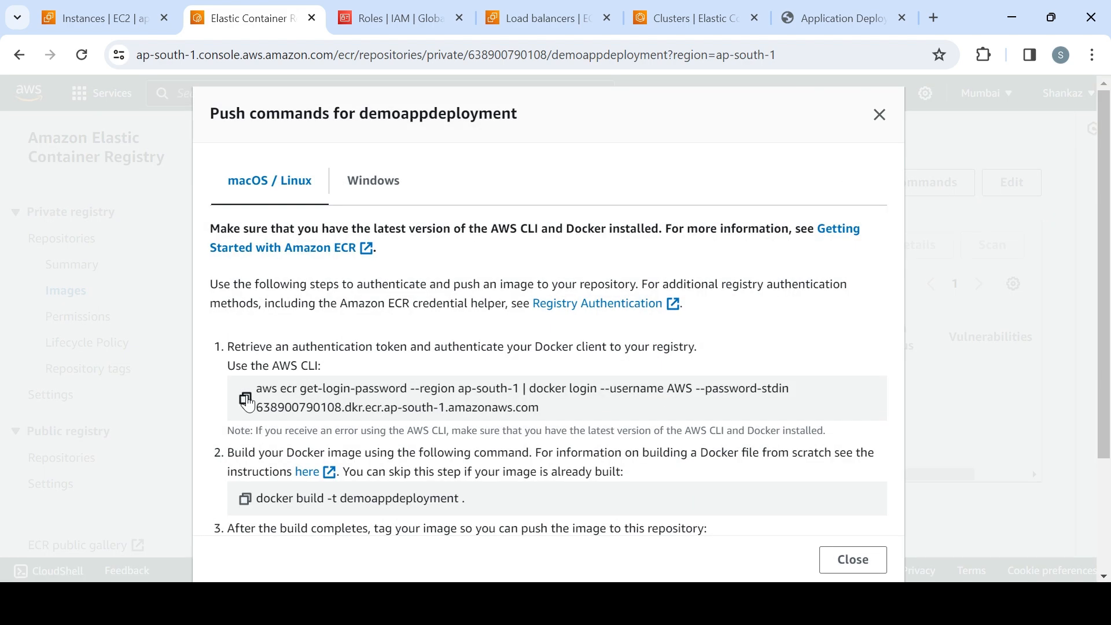
click(246, 399)
Step: Switch to the EC2 instance's terminal session, become root with sudo su -, and enter the project directory
click(592, 603)
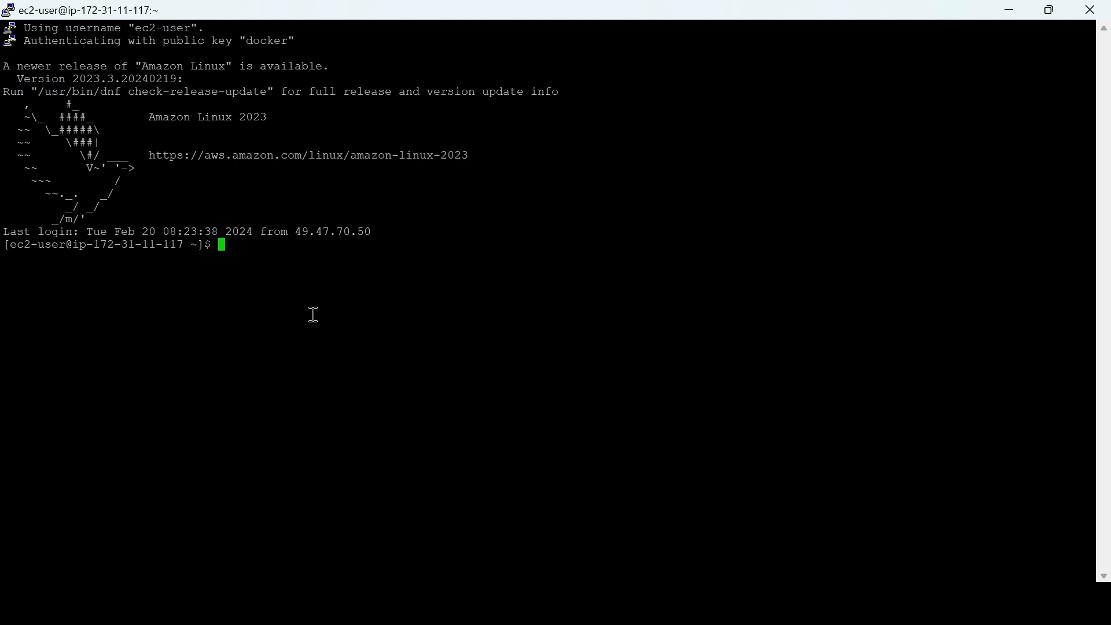
text(sudo su -)
key(Return)
text(cd project)
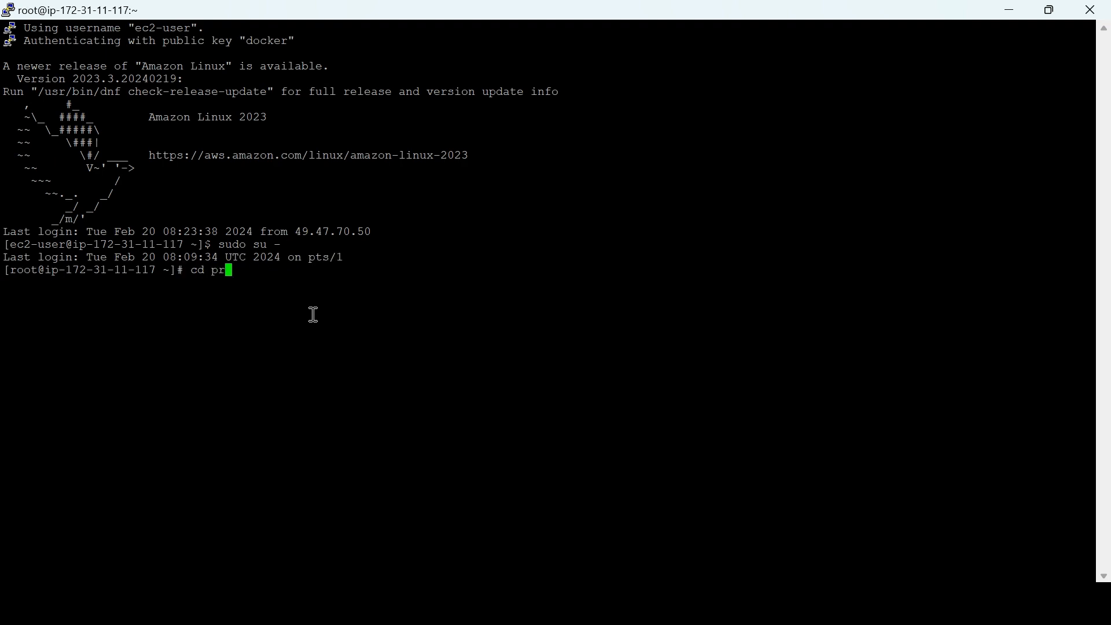
key(Tab)
key(Return)
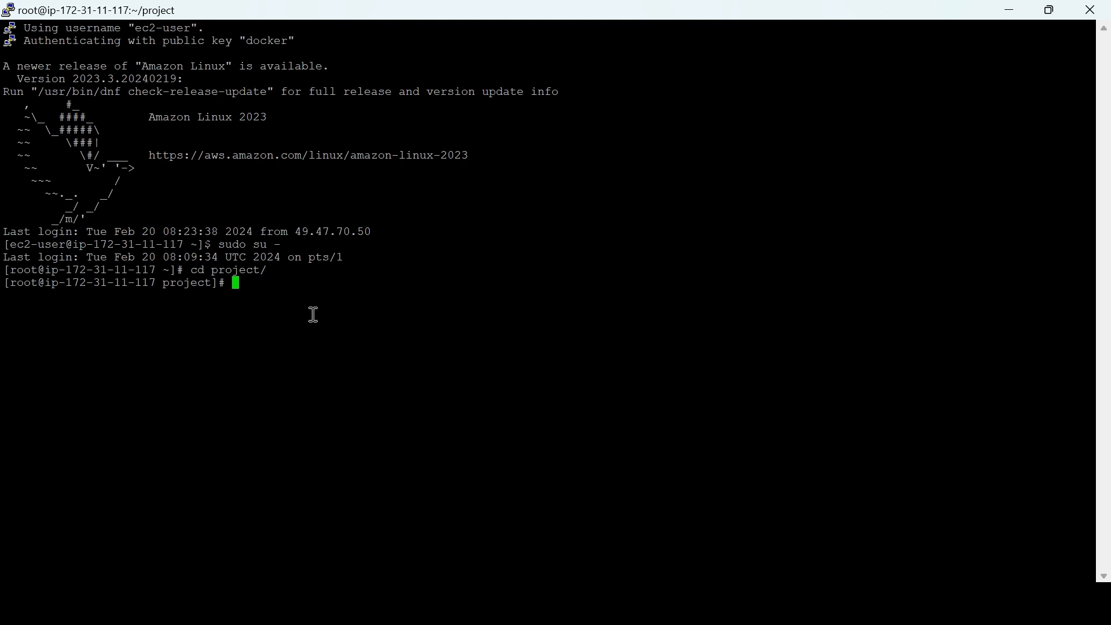
Step: List the project directory's files with ls and the running containers with docker ps
text(ls)
key(Return)
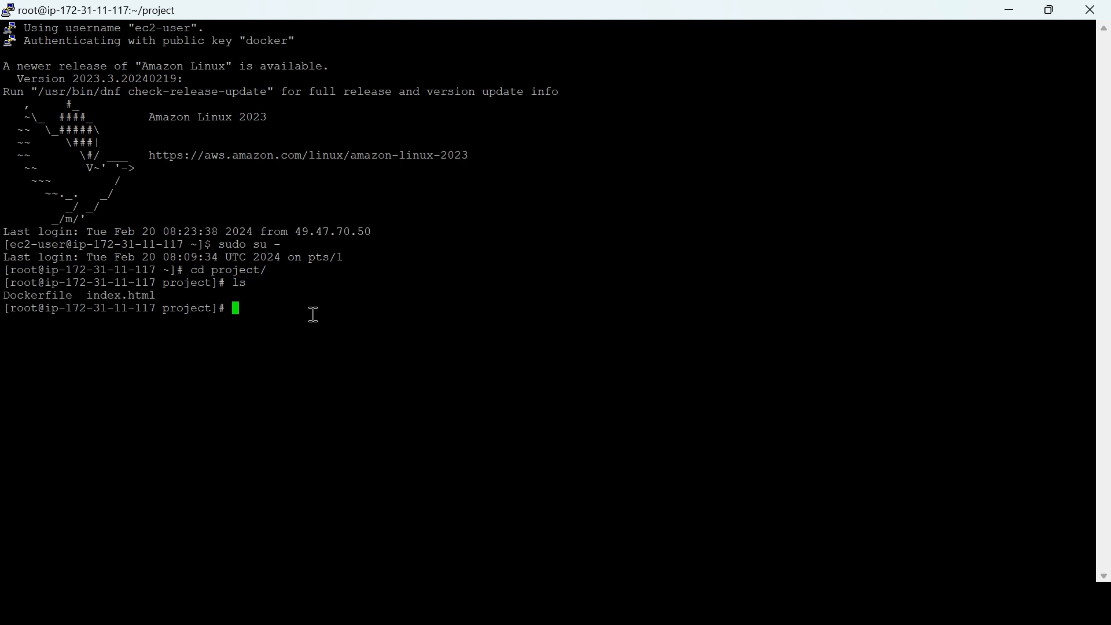
text(docker ps)
key(Return)
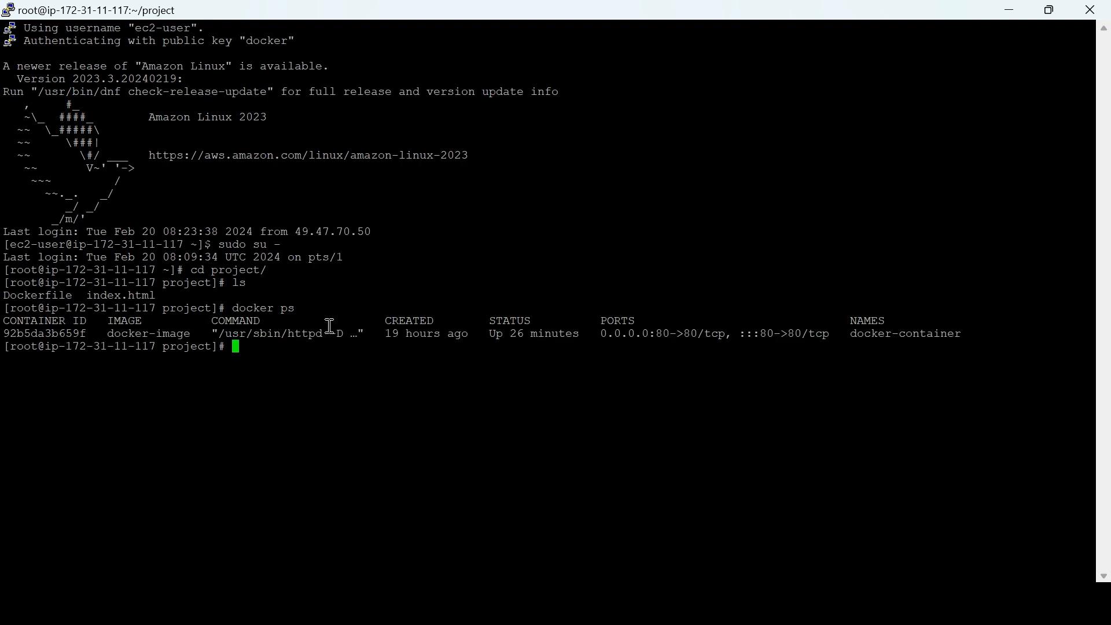
Step: Try to authenticate Docker to the ECR registry in ap-south-1 with the copied aws ecr get-login-password command
right_click(349, 346)
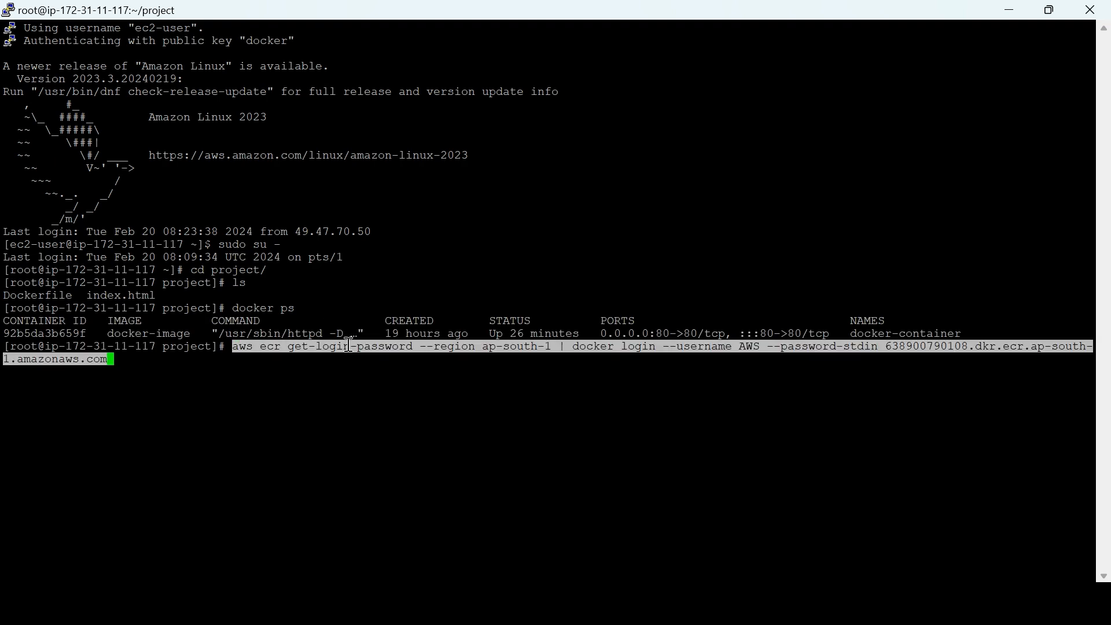
key(Return)
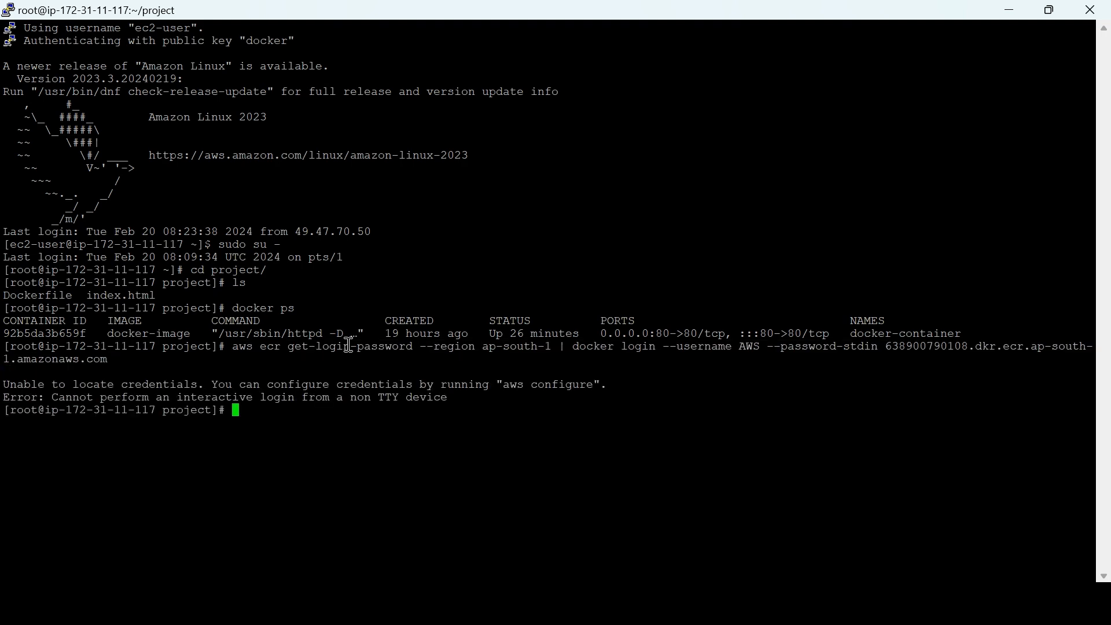
drag(10, 382, 211, 383)
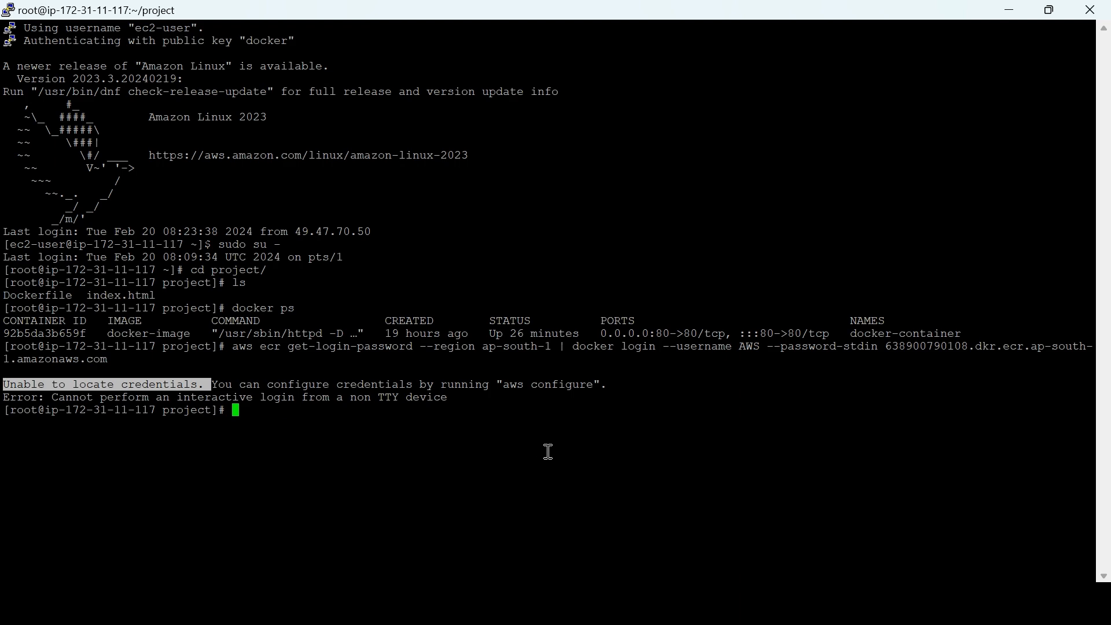
Step: Switch to the browser and start a new IAM role with AWS service as trusted entity and EC2 as the use case
click(562, 603)
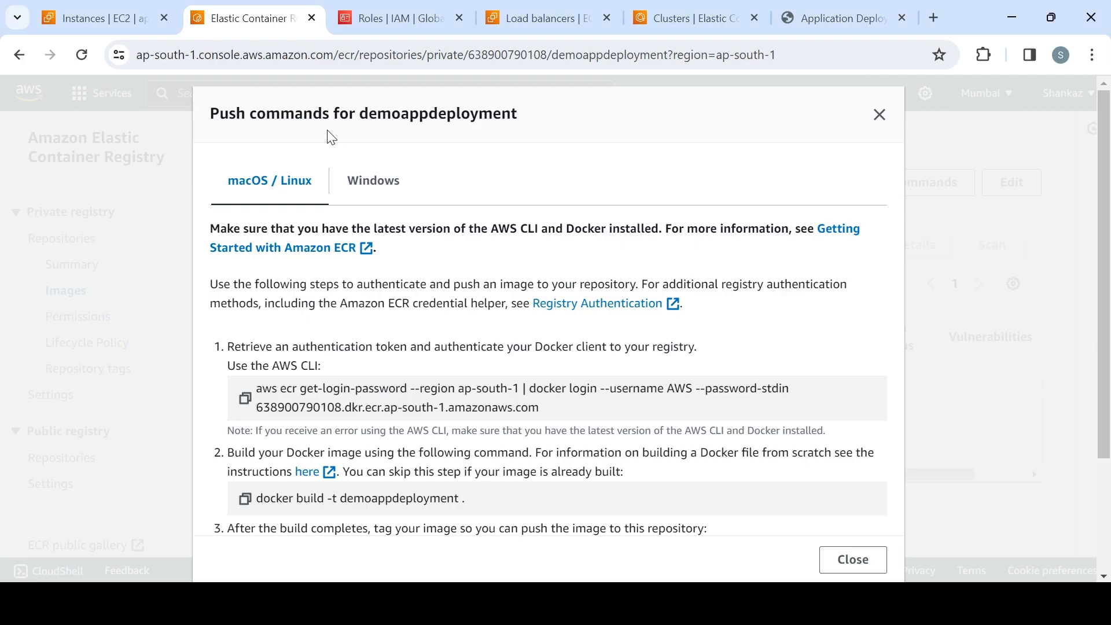
click(391, 18)
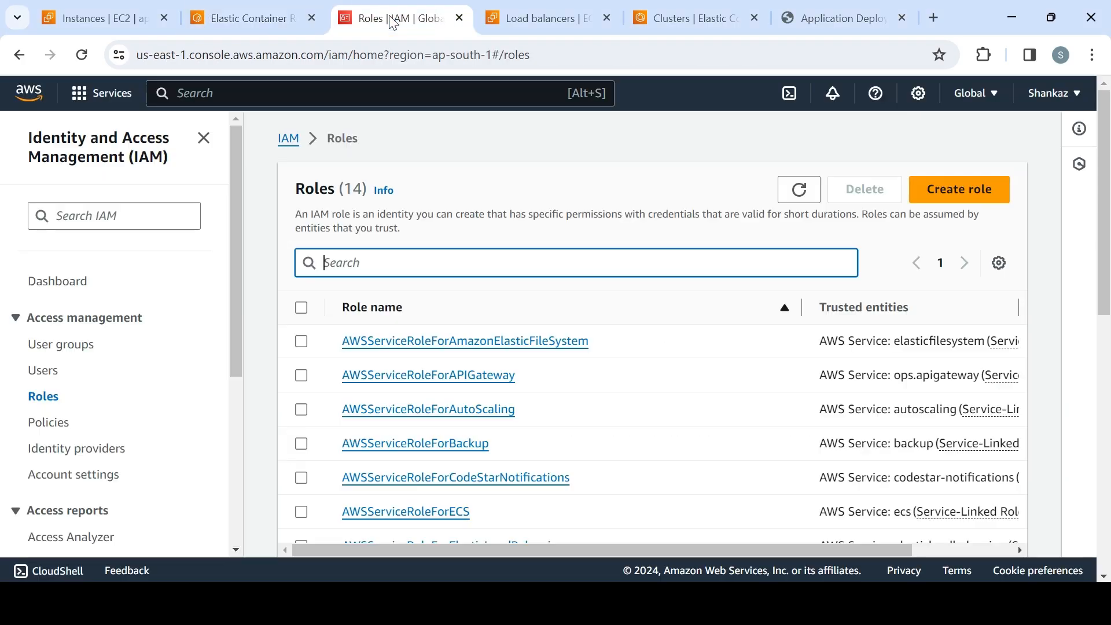
click(926, 191)
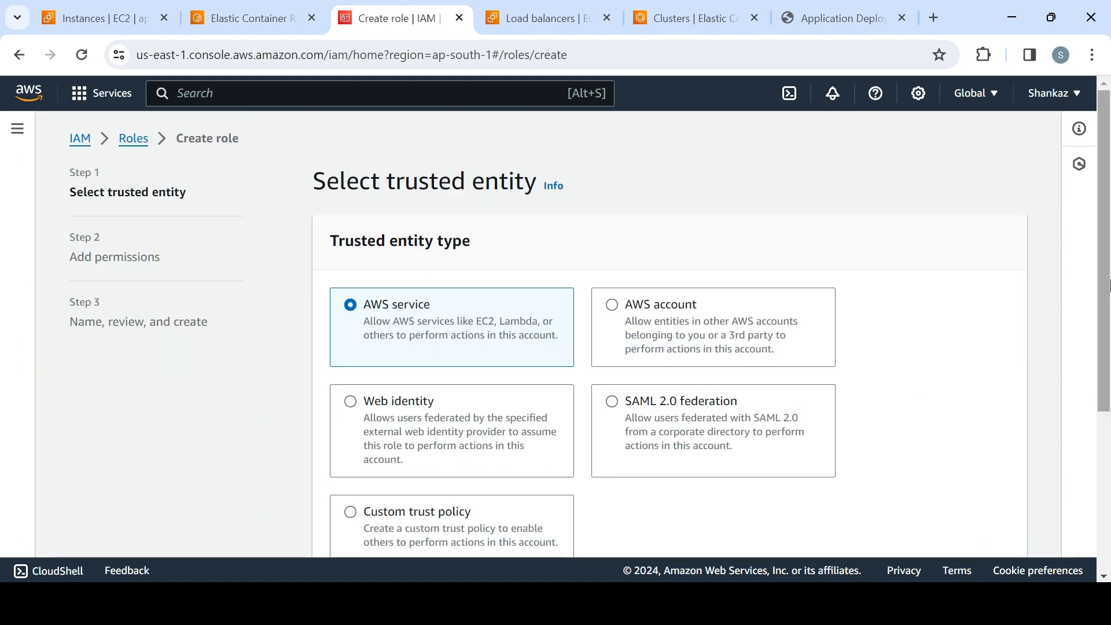
scroll(493, 352, down, 4)
click(533, 464)
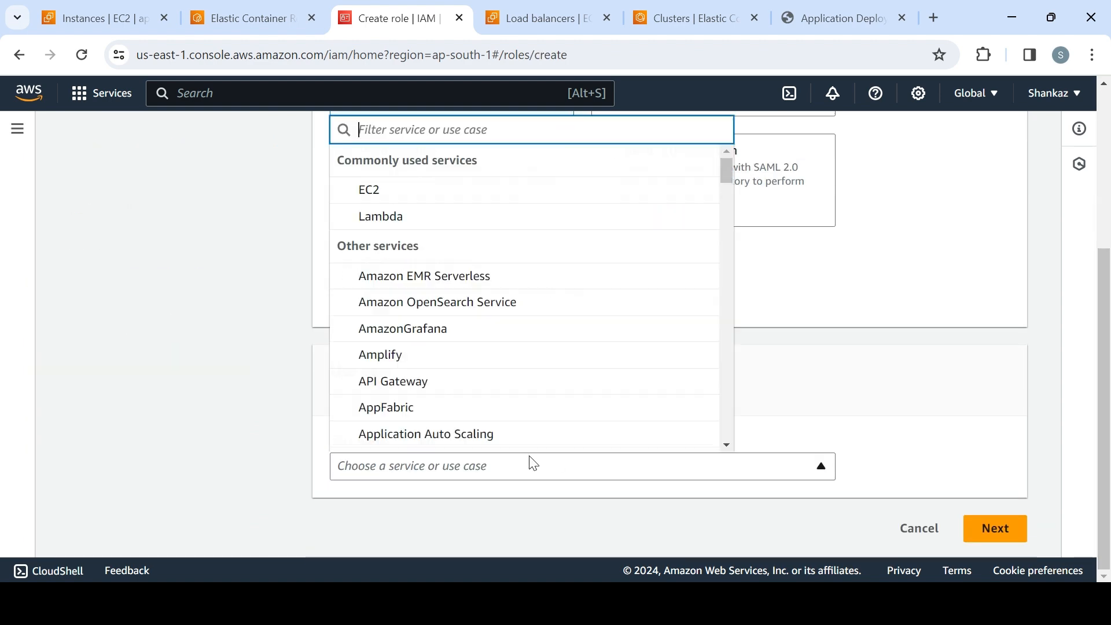
click(397, 189)
drag(1109, 284, 1110, 454)
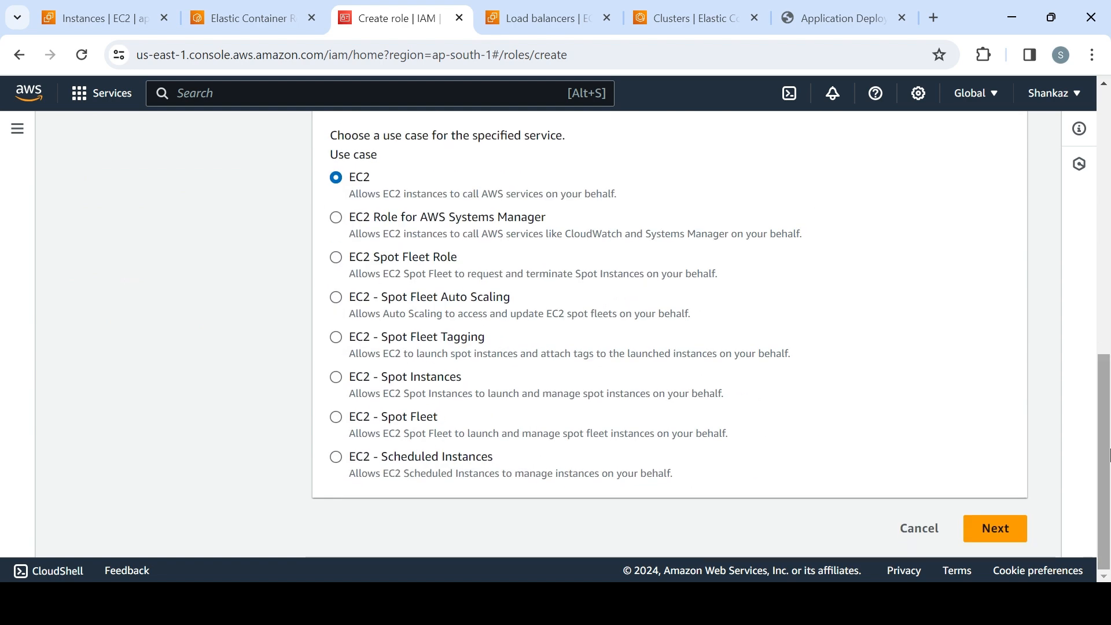
click(993, 530)
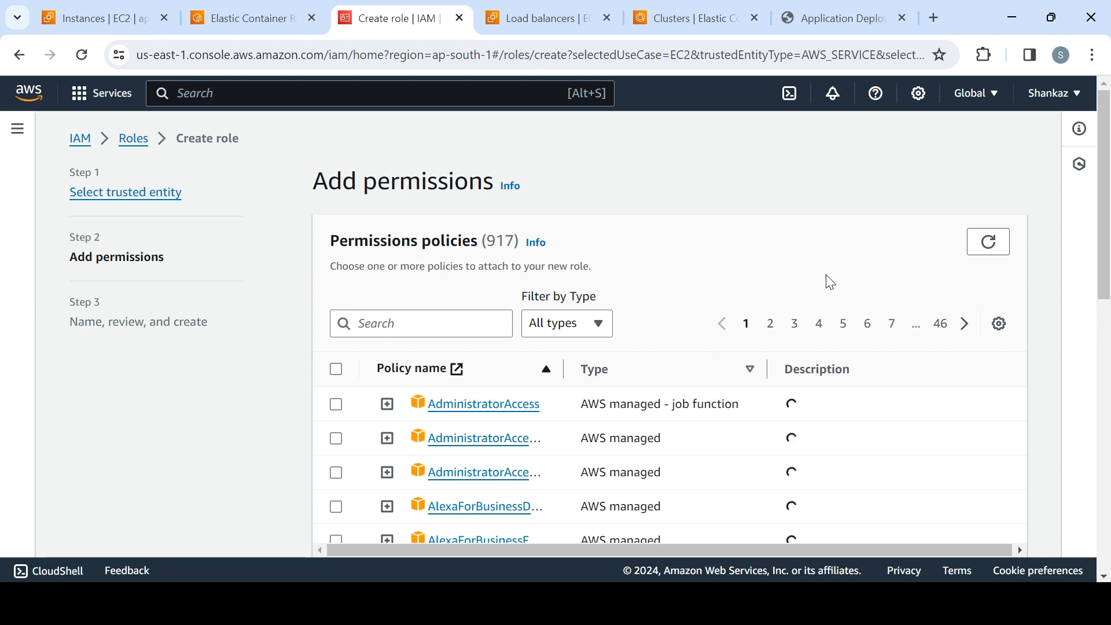
Step: Select the AdministratorAccess policy for the new role and continue to the naming and review stage
click(337, 404)
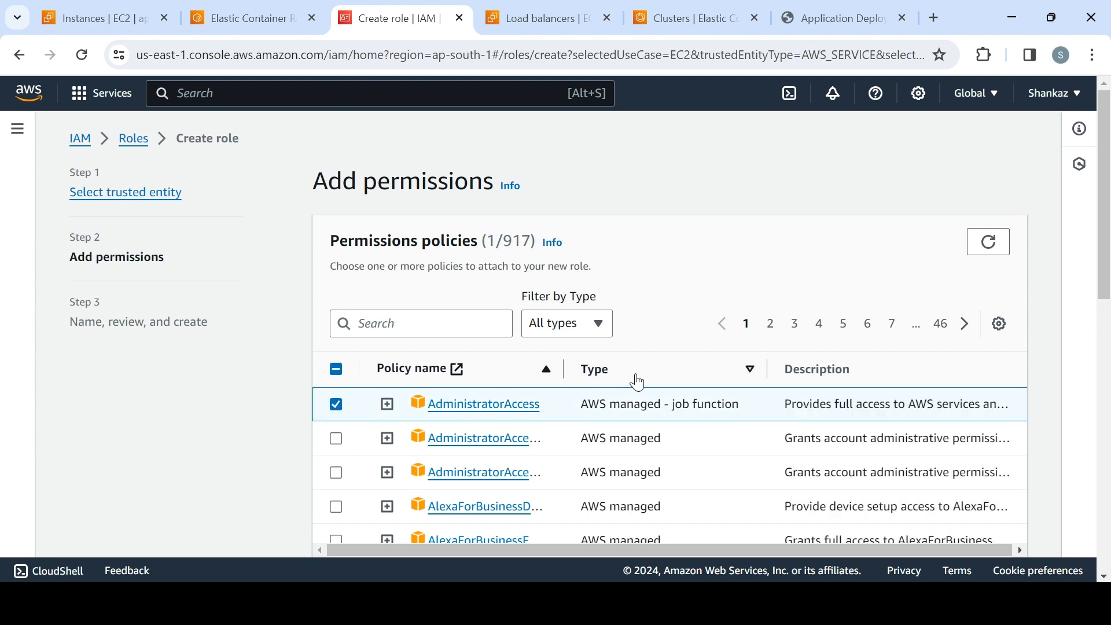
scroll(1108, 246, down, 10)
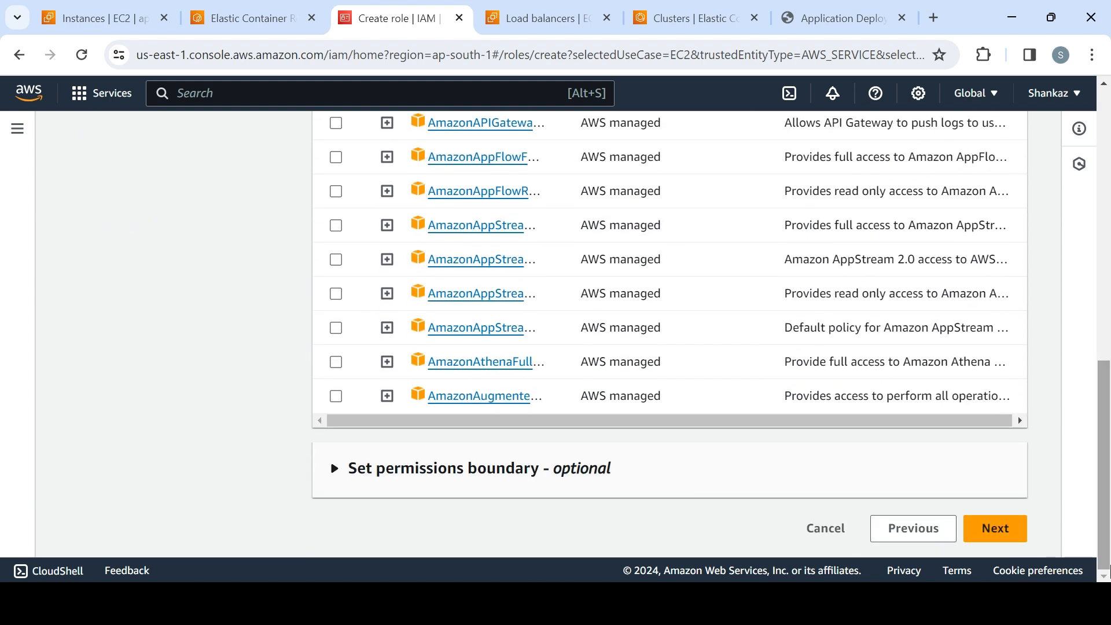
click(1009, 537)
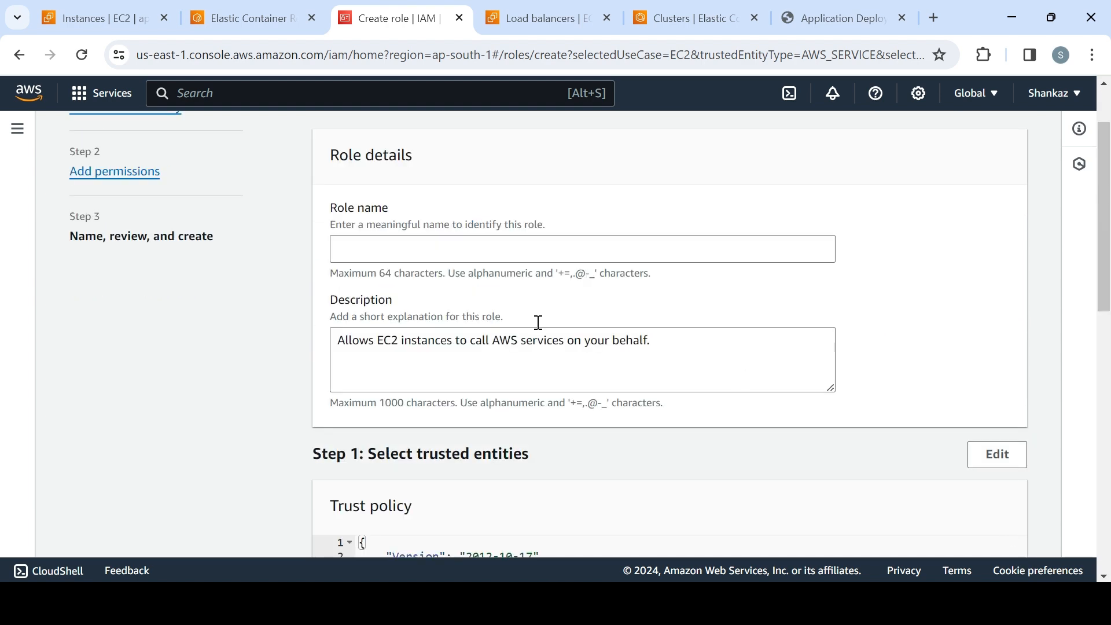
Step: Name the role demoroleforecr, create it, and open its details page
click(410, 246)
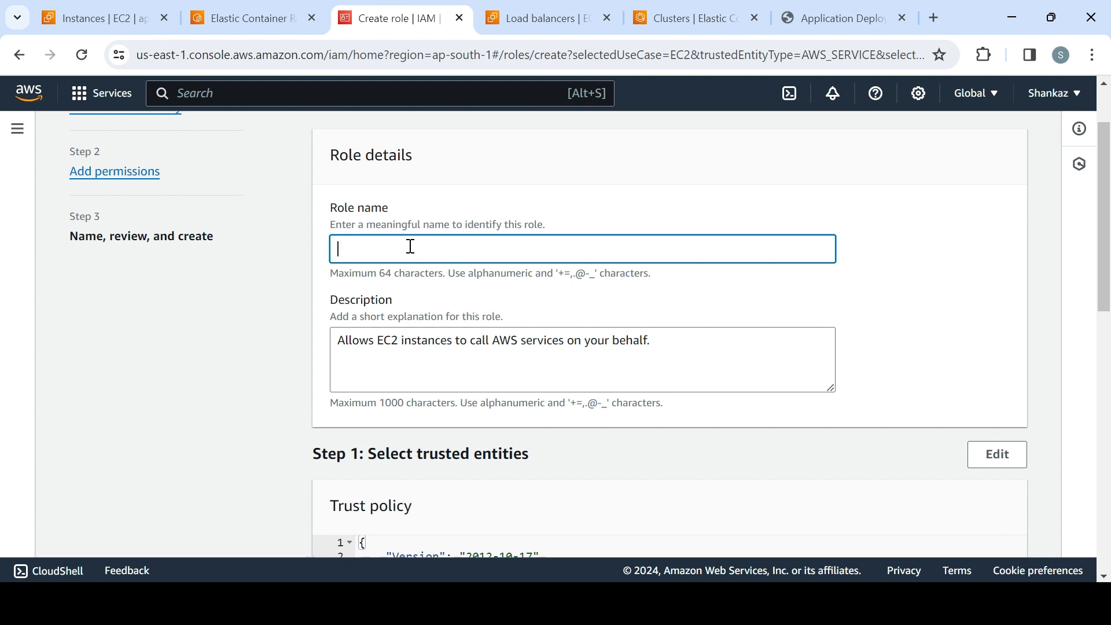
text(demoroleforecr)
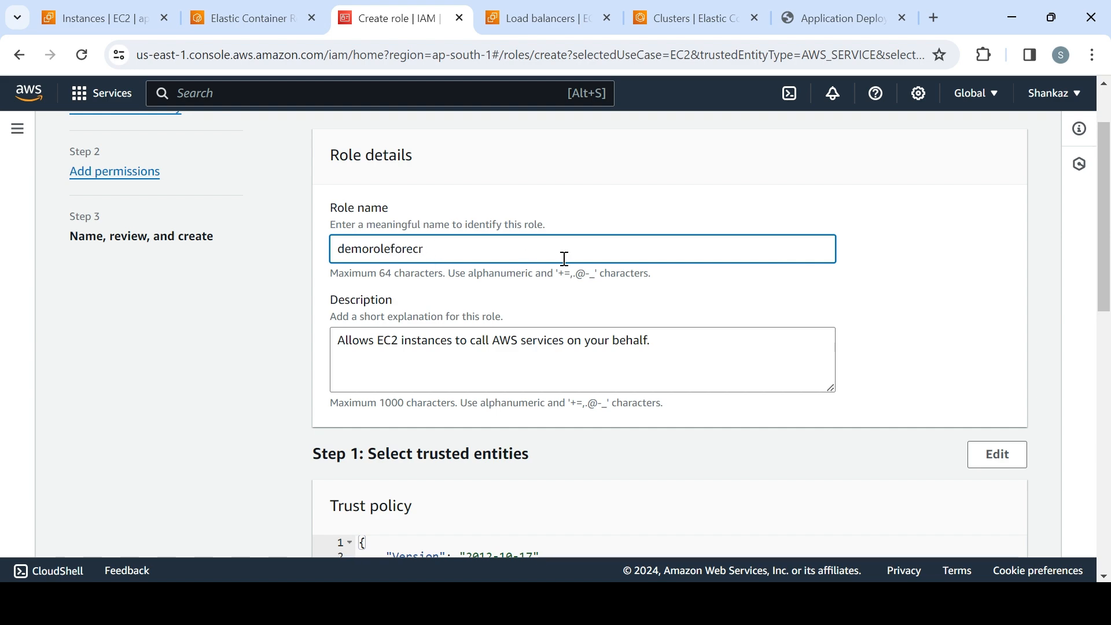
drag(1104, 265, 1108, 524)
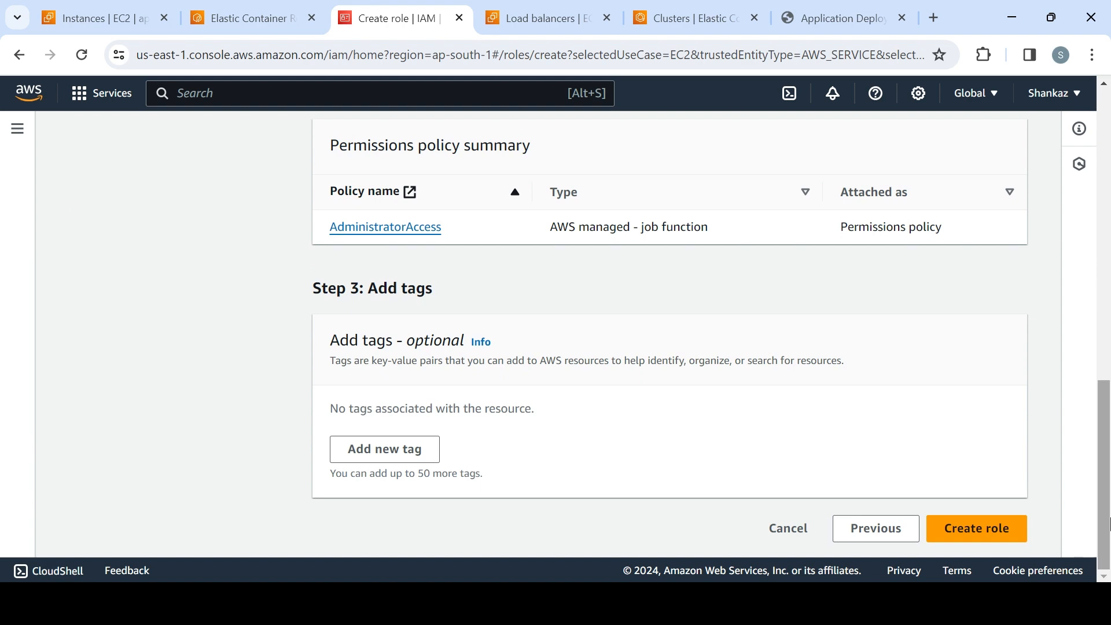
click(996, 528)
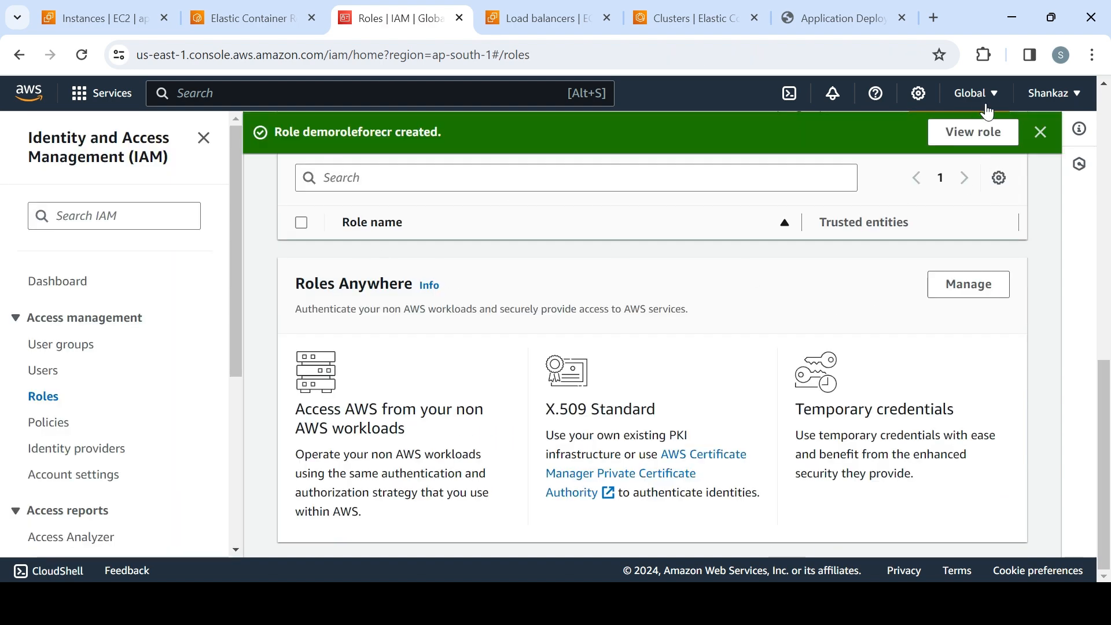
click(989, 133)
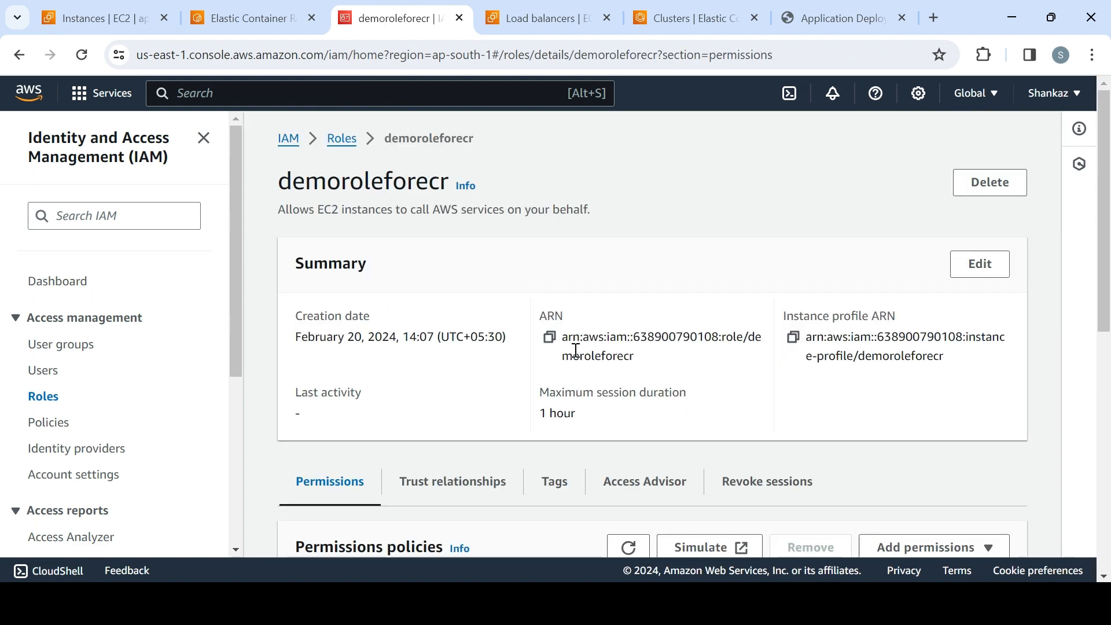
double_click(354, 181)
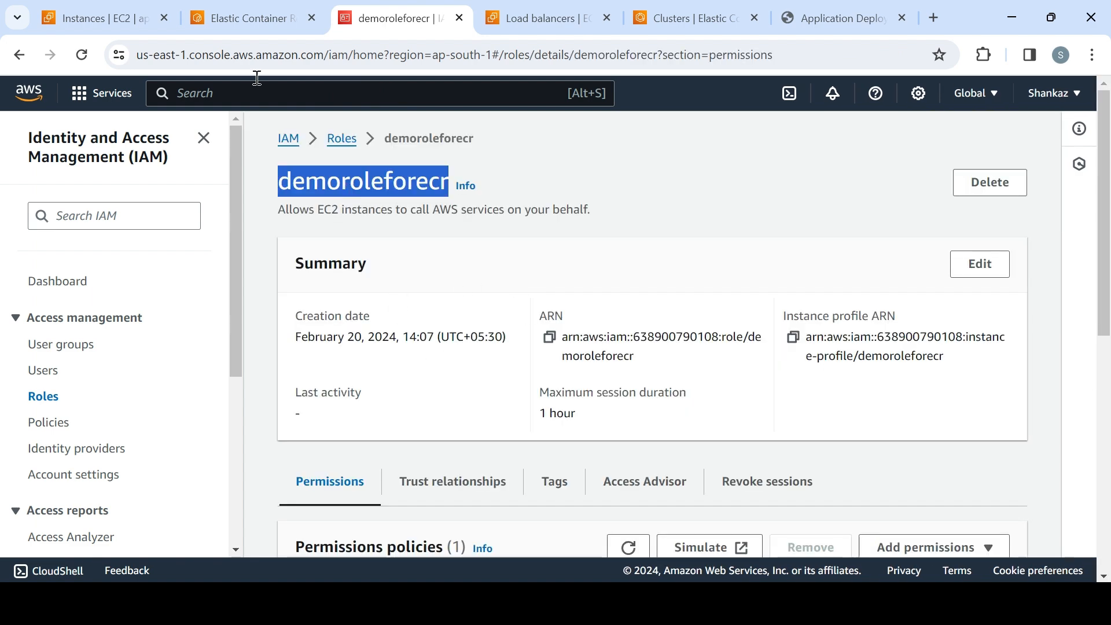
Step: Attach the IAM role demoroleforecr to the EC2 instance demo2
click(121, 18)
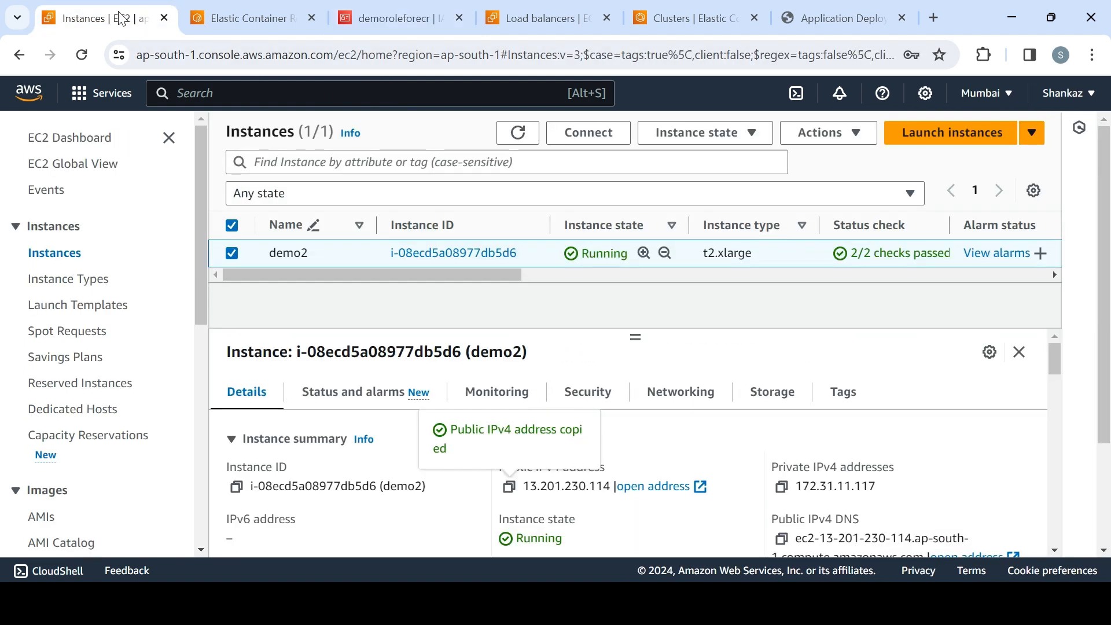
click(816, 135)
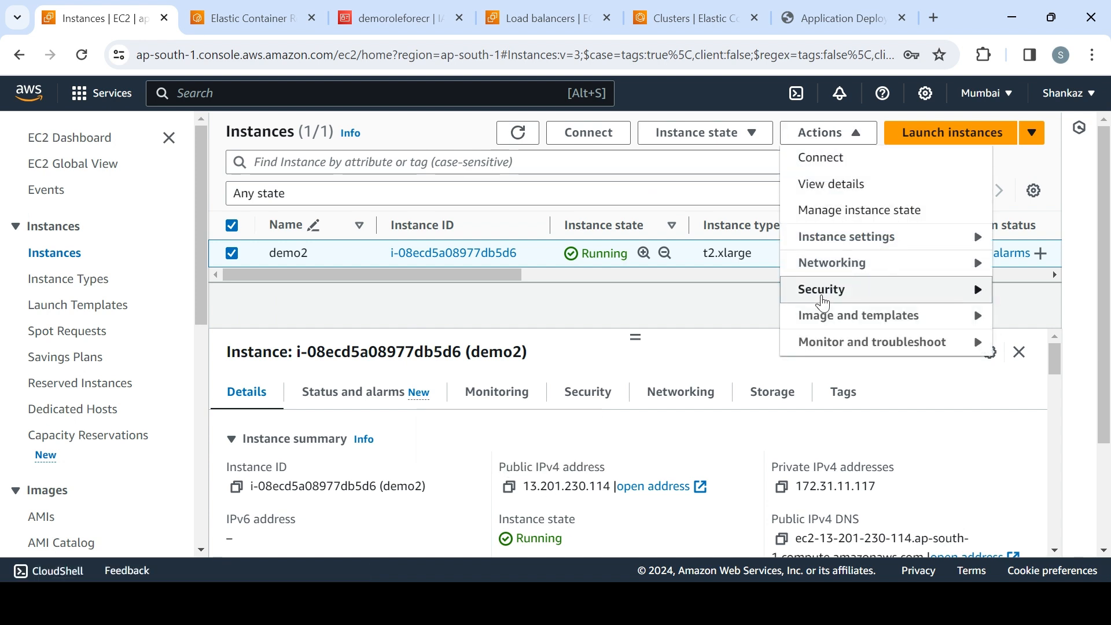
mouse_move(821, 292)
click(668, 340)
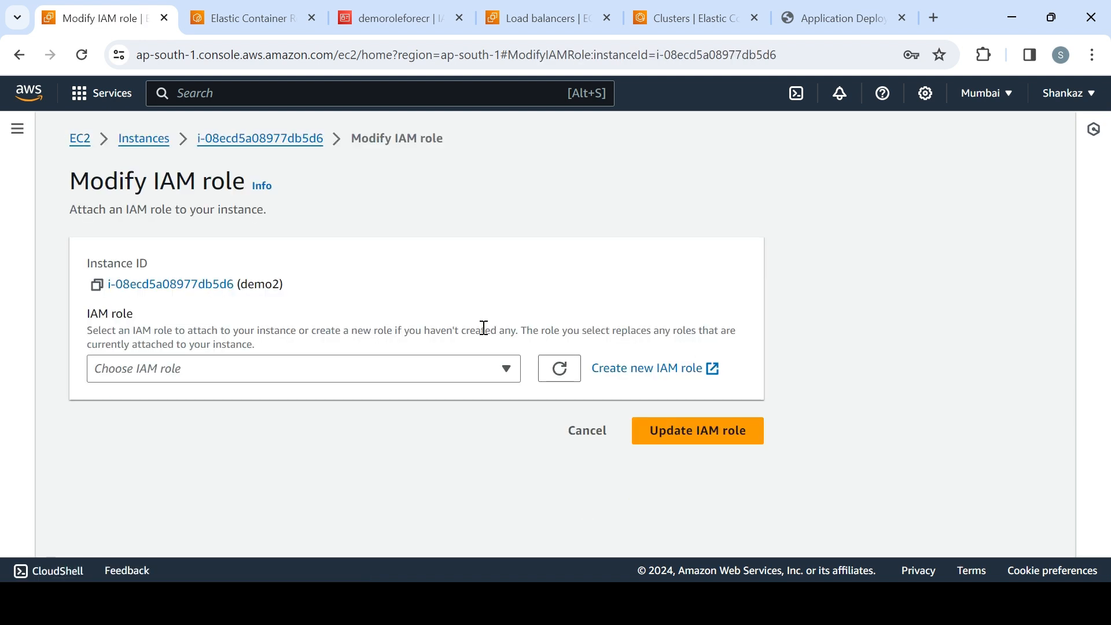
click(289, 373)
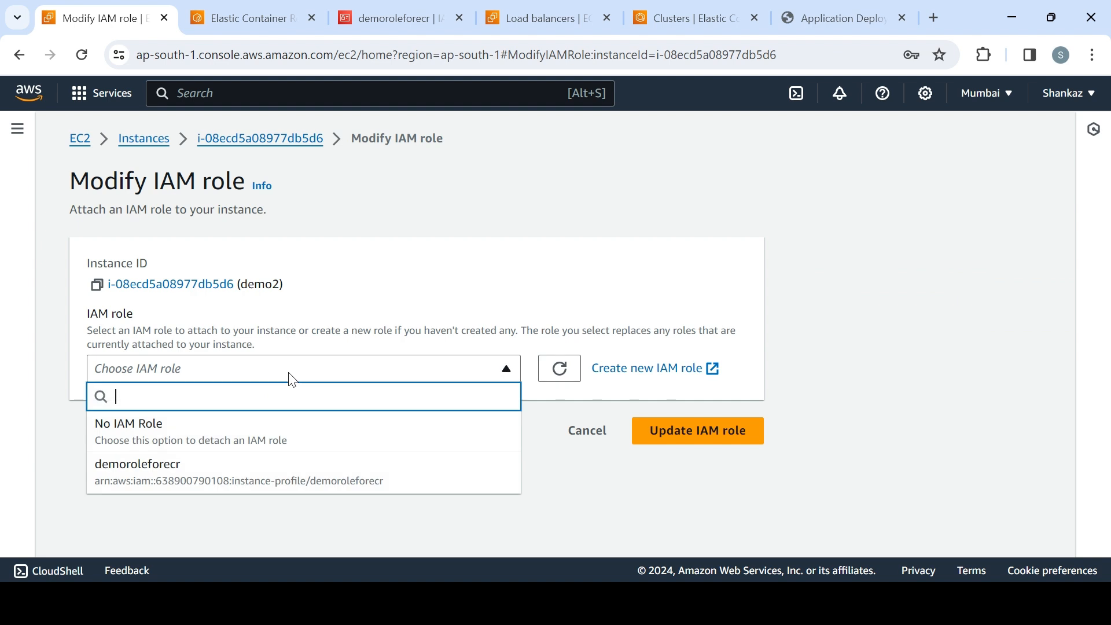
click(254, 485)
click(684, 432)
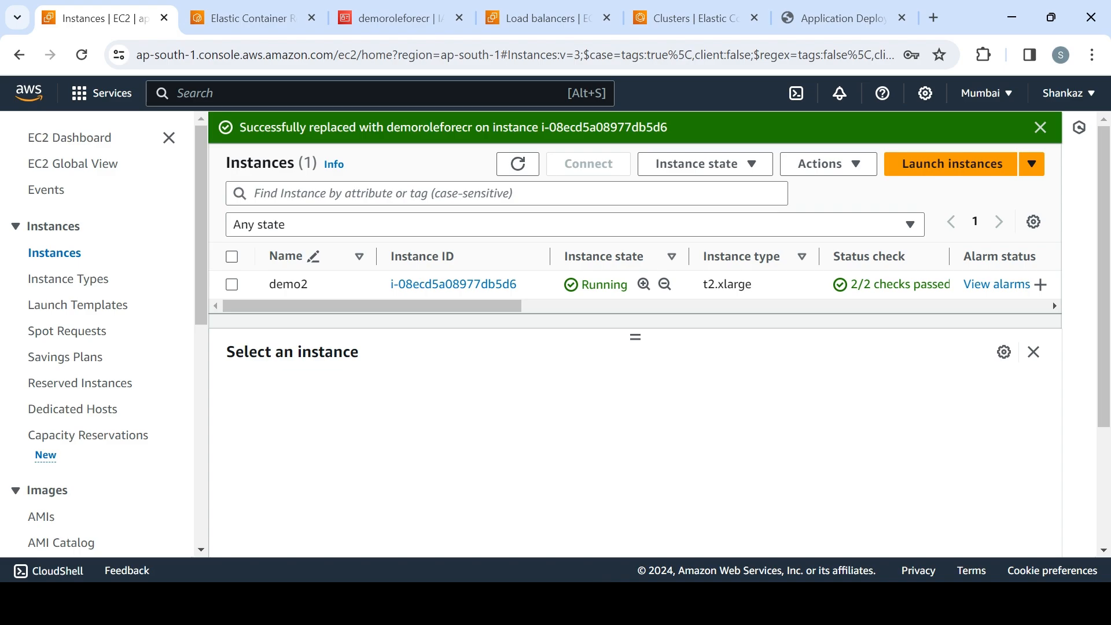
Step: Switch to the EC2 terminal session and rerun the aws ecr get-login-password command to authenticate Docker to the ECR registry
key(alt+Tab)
key(Up)
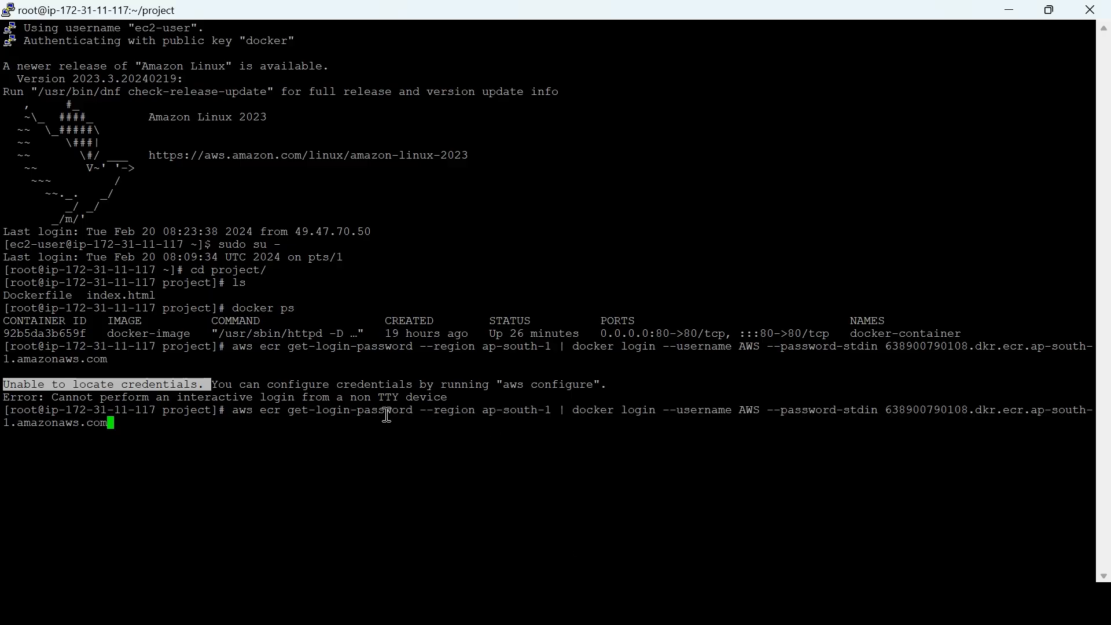
key(Return)
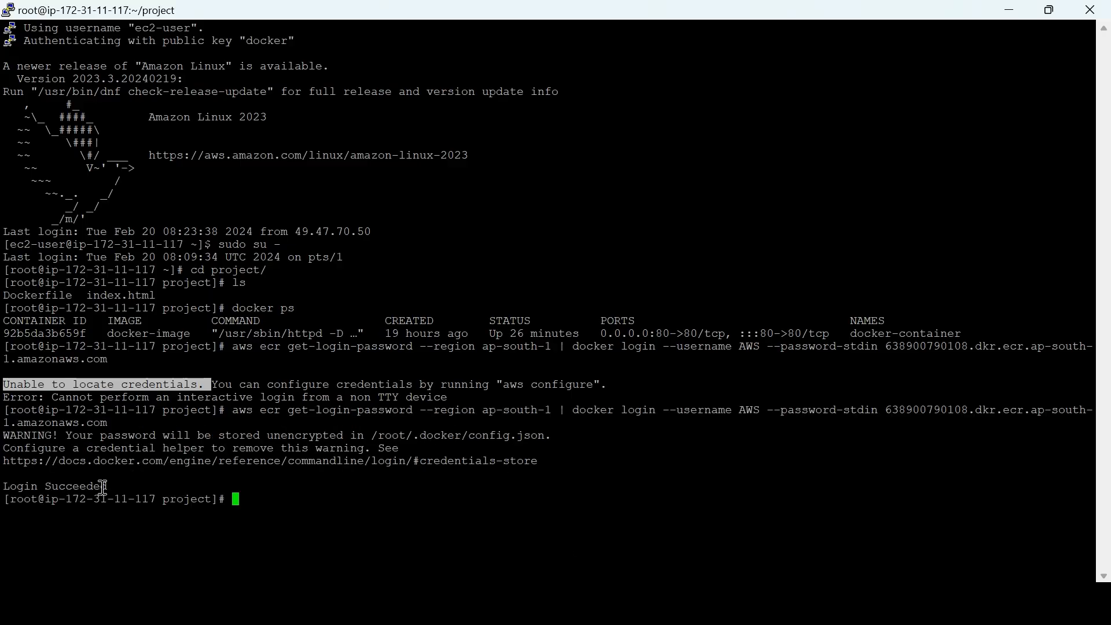
triple_click(110, 485)
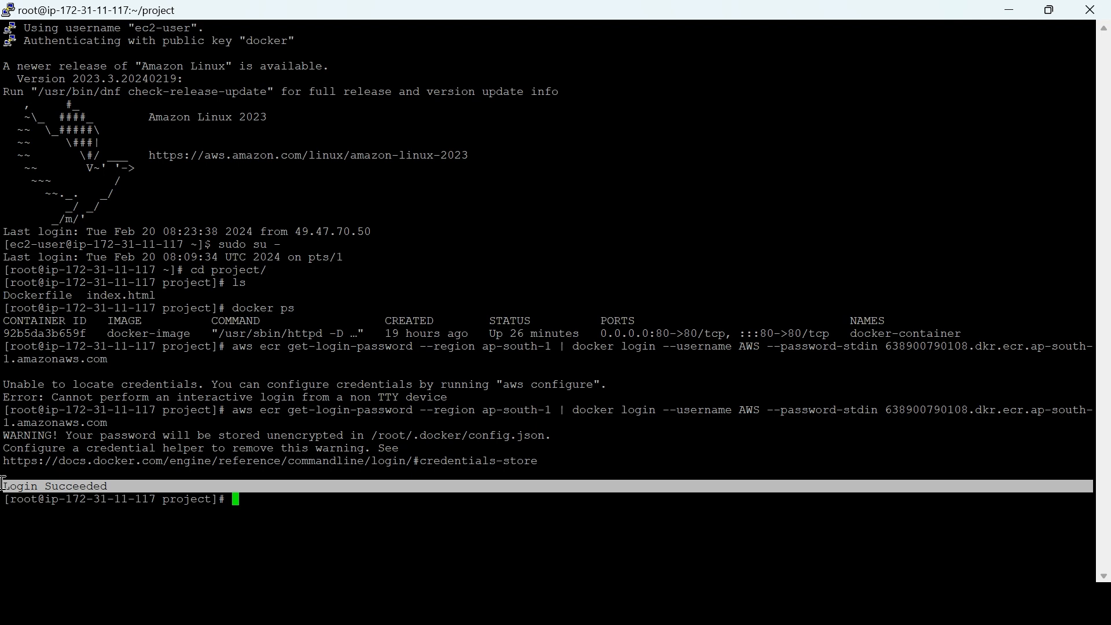
click(299, 503)
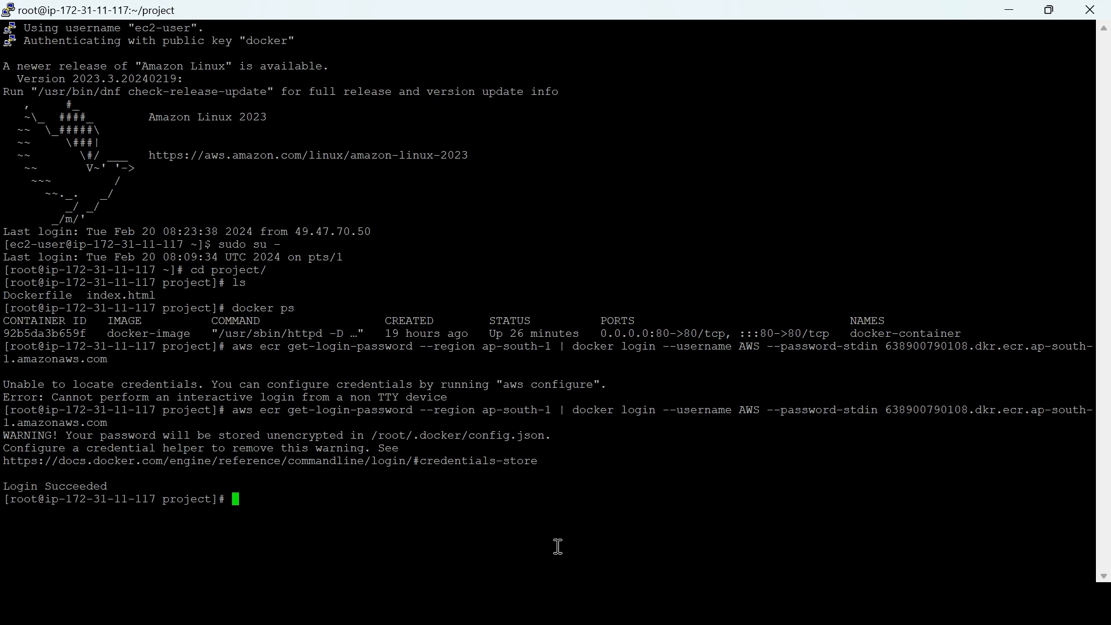
Step: Switch to the browser, place the Elastic Container Registry page after the IAM role page, and show the demoappdeployment push commands
key(alt+Tab)
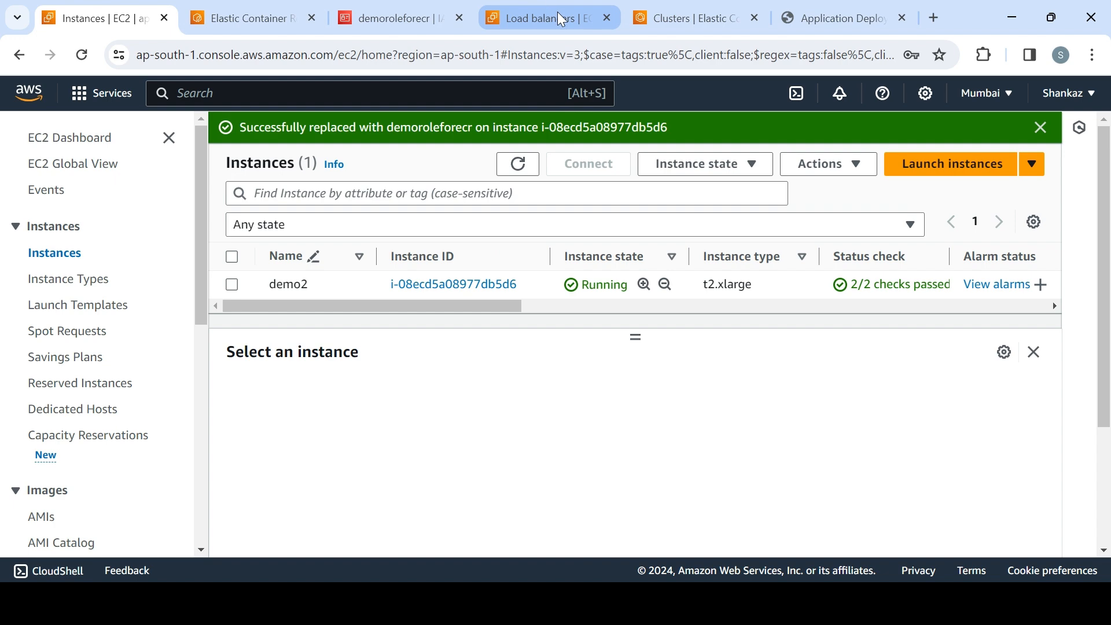
click(370, 22)
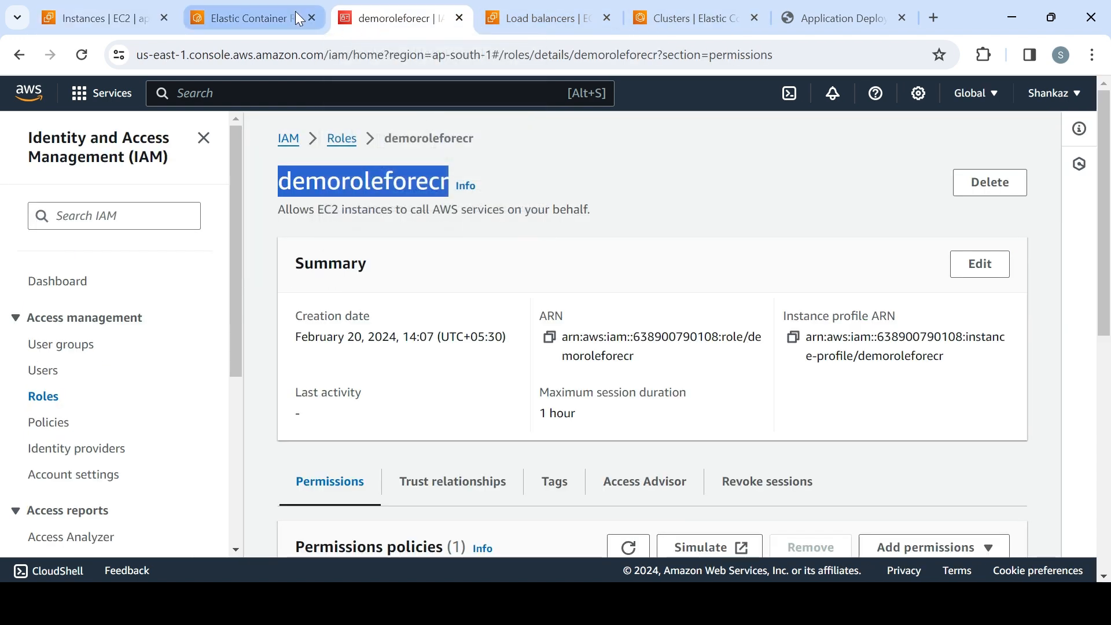
click(295, 16)
drag(388, 16, 231, 17)
click(391, 27)
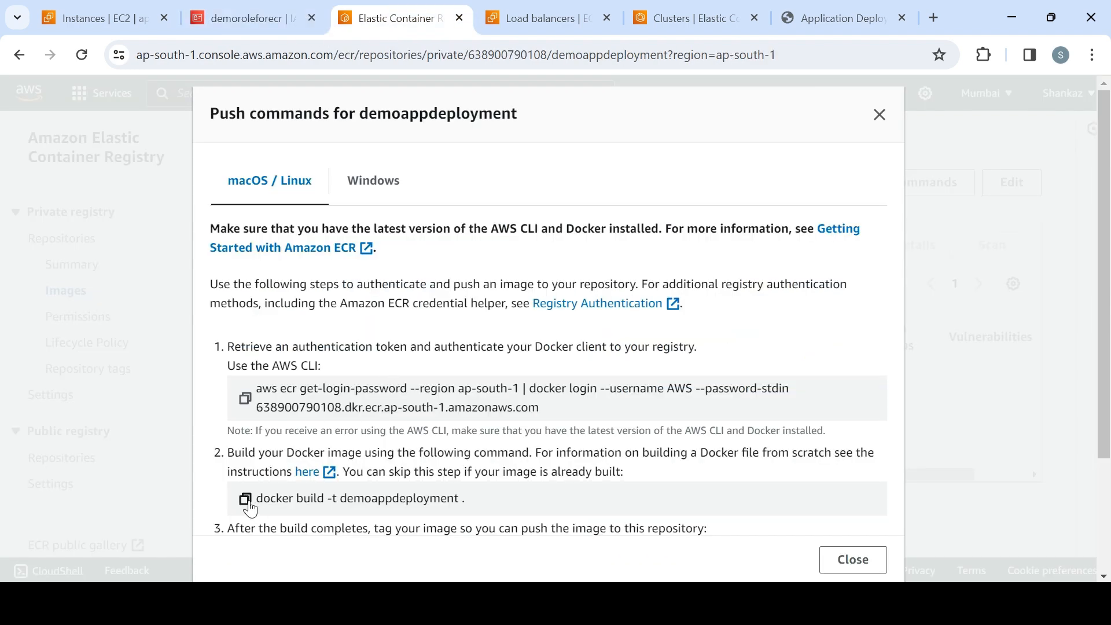
Step: Compare the docker build command among the push commands with the one in the DockerECS setup.txt notes, and return to the browser
drag(468, 500, 259, 505)
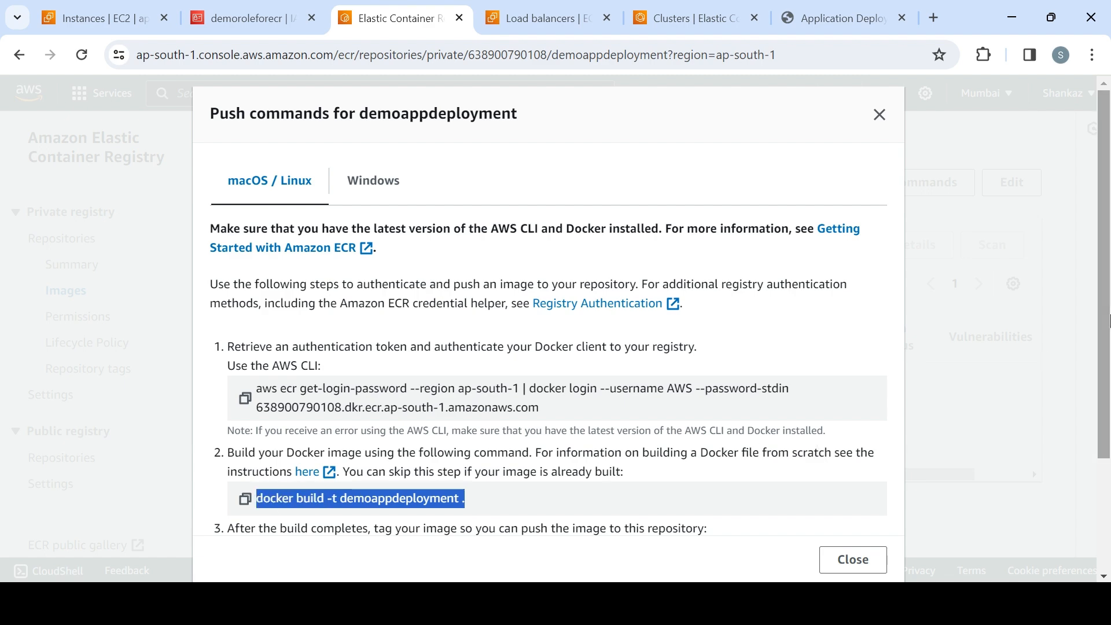
scroll(1107, 299, down, 3)
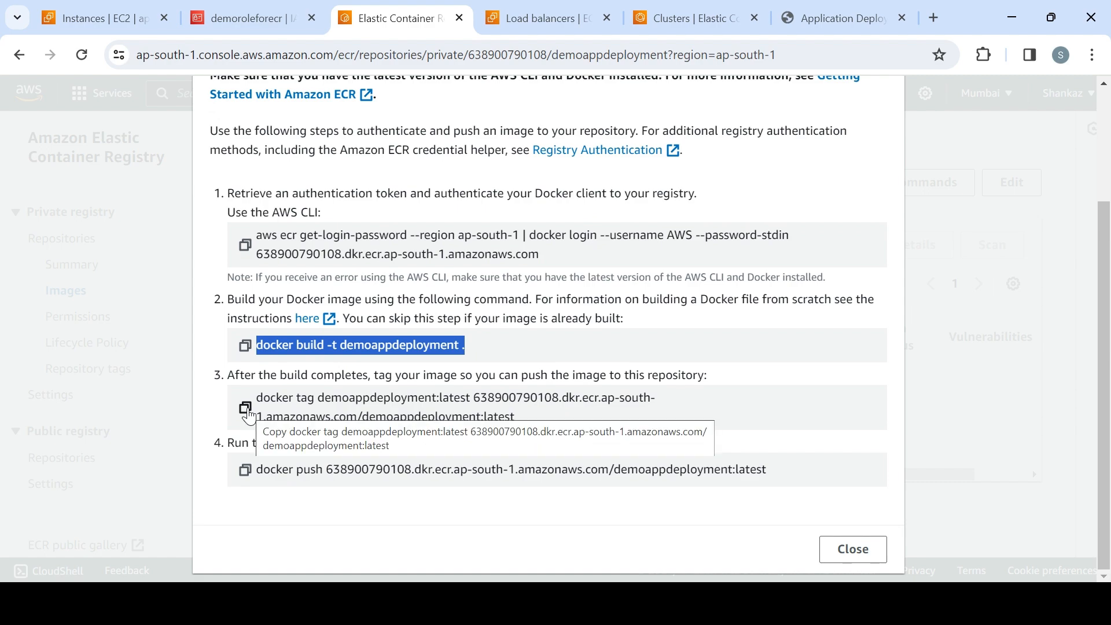
key(alt+Tab)
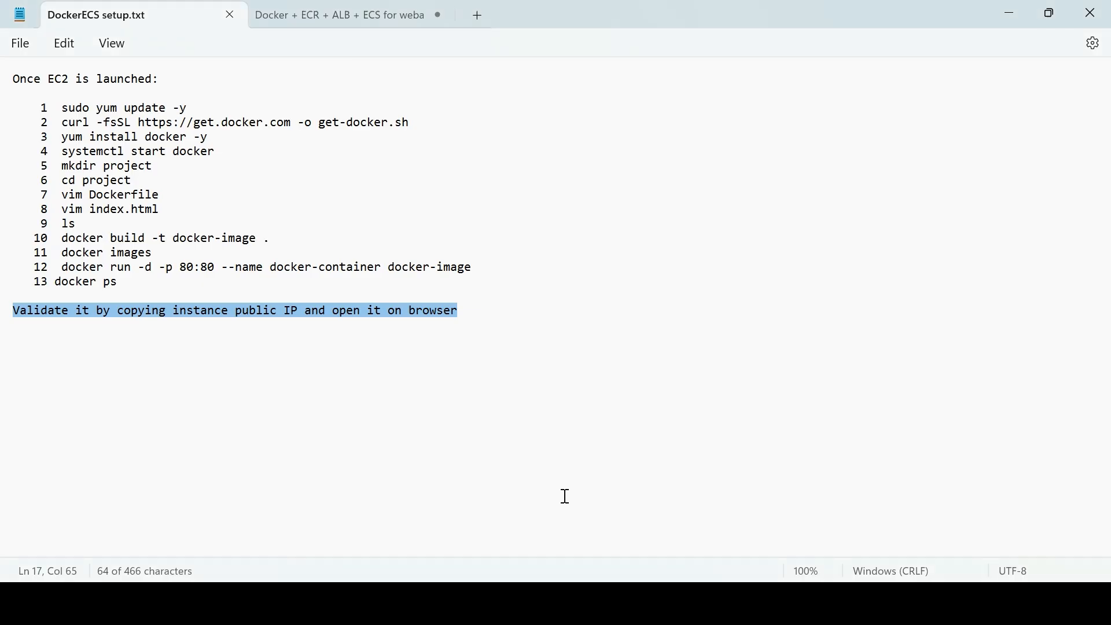
drag(62, 239, 281, 247)
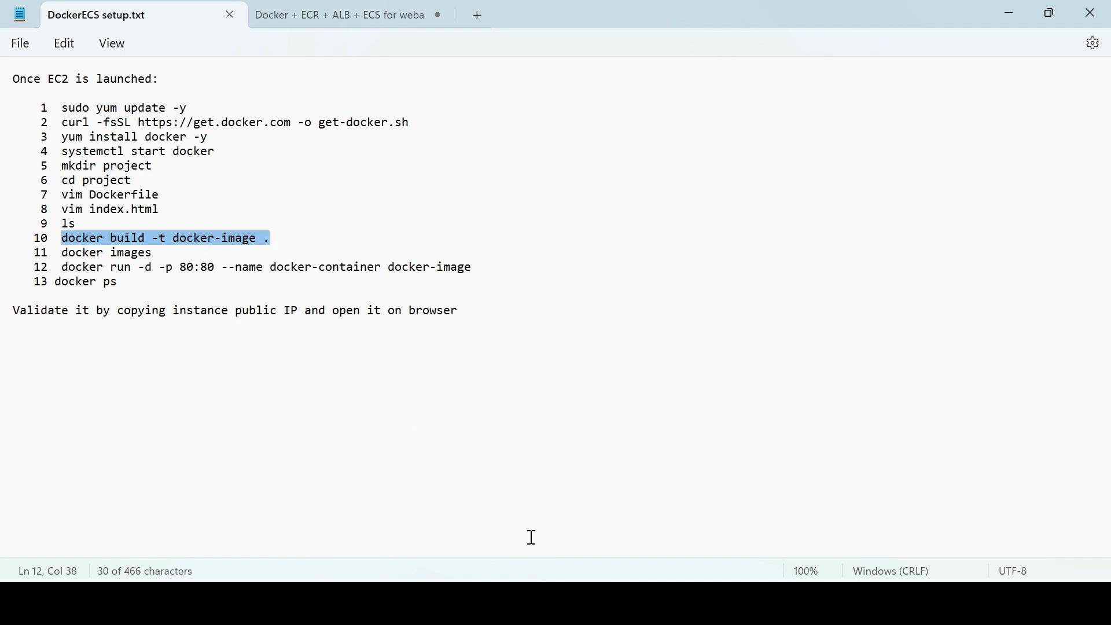
key(alt+Tab)
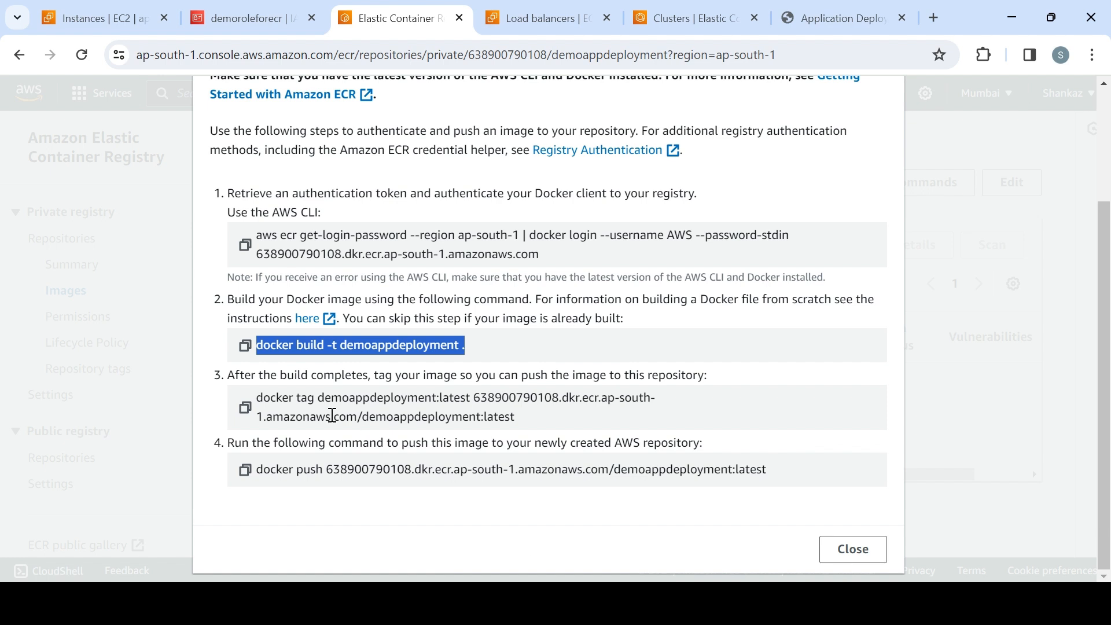
Step: Copy the docker tag command from the push commands and paste it at the EC2 terminal prompt
click(245, 409)
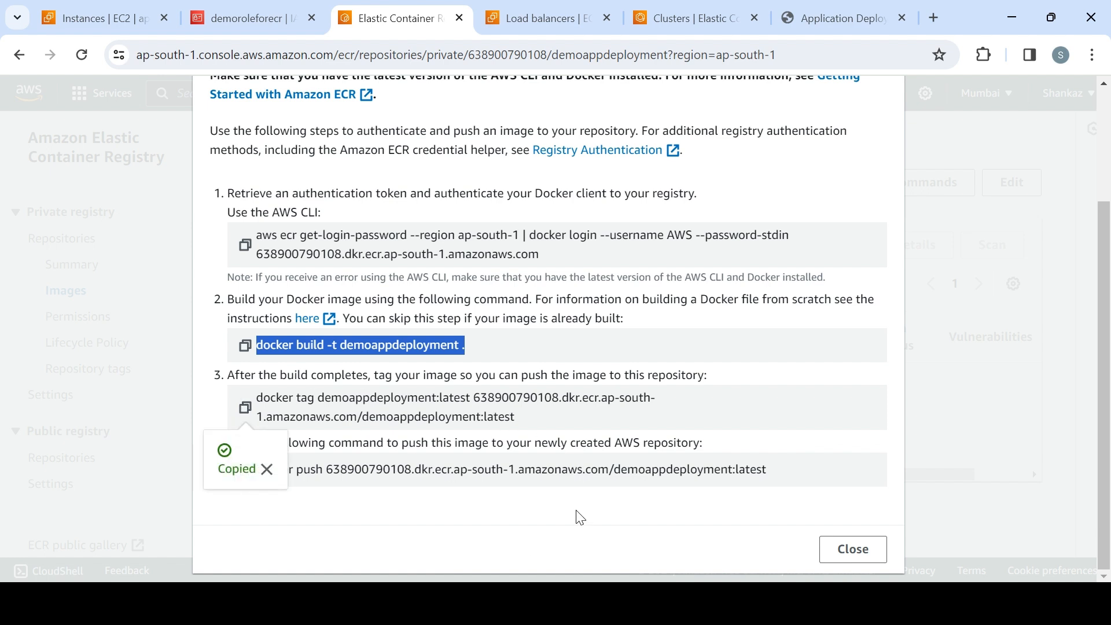
key(alt+Tab)
right_click(376, 410)
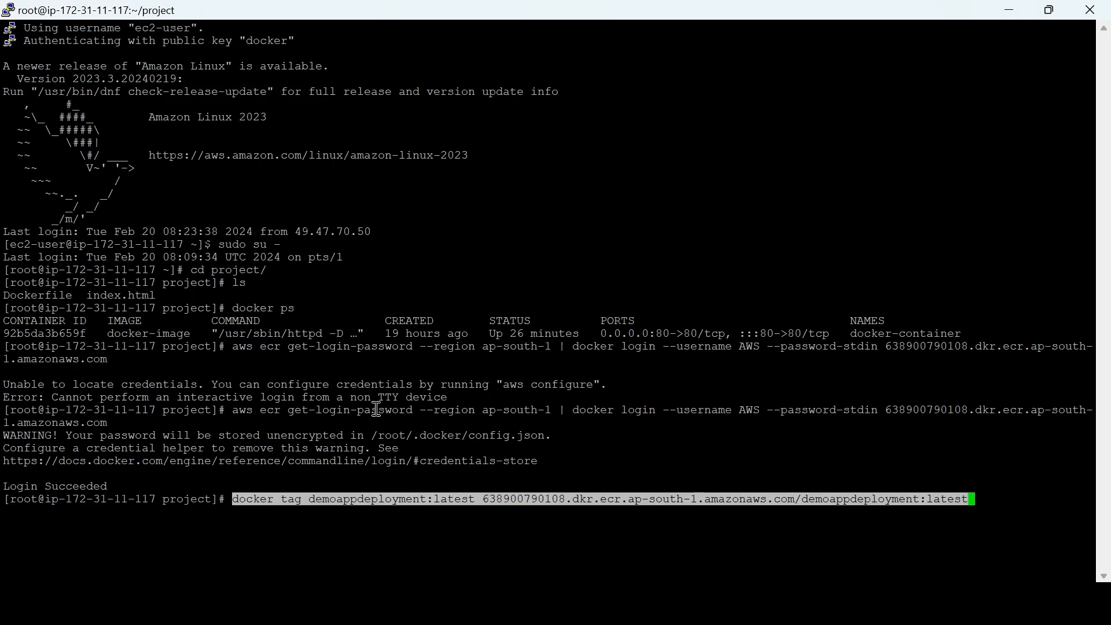
Step: Change the source image in the docker tag command to docker-image:latest and run it, targeting the ECR repository's demoappdeployment:latest
key(Left)
key(Left)
key(Left)
key(Left)
key(Left)
key(Left)
key(Left)
key(Left)
key(Left)
key(Left)
key(Left)
key(Left)
key(Left)
key(Left)
key(Left)
key(Left)
key(Left)
key(Left)
key(Left)
key(Left)
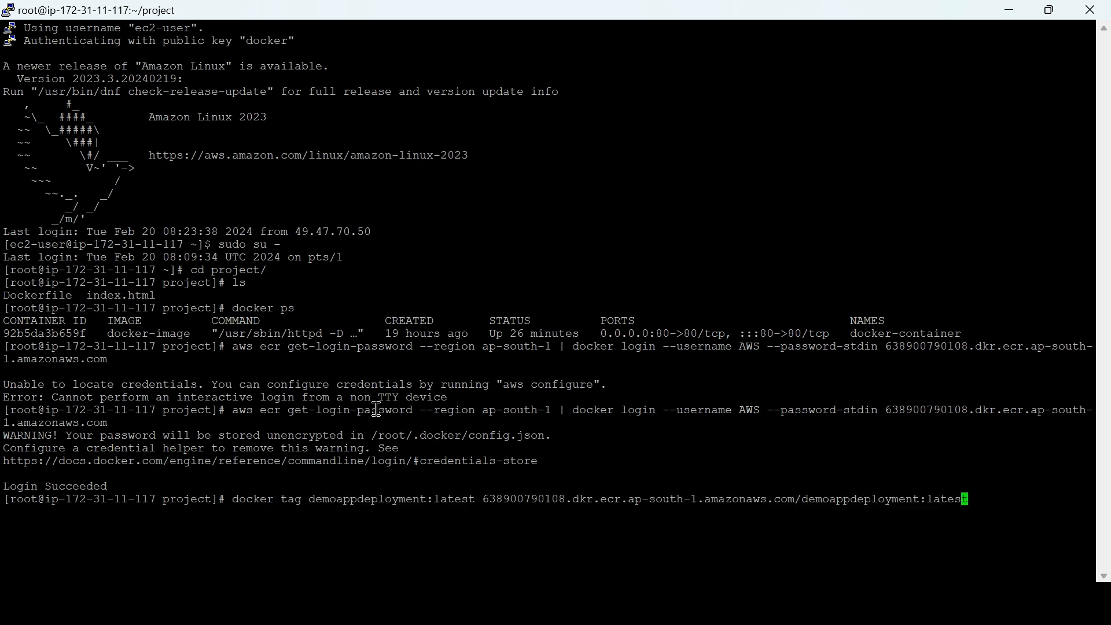
key(Left)
key(Left)
key(Left)
key(Left)
key(Left)
key(Left)
key(Left)
key(Left)
key(Left)
key(Left)
key(Left)
key(Left)
key(Left)
key(Left)
key(Left)
key(Left)
key(Left)
key(Left)
key(Left)
key(Left)
key(BackSpace)
key(BackSpace)
key(BackSpace)
key(BackSpace)
key(BackSpace)
key(BackSpace)
key(BackSpace)
key(BackSpace)
key(BackSpace)
key(BackSpace)
key(BackSpace)
key(BackSpace)
key(BackSpace)
key(BackSpace)
key(BackSpace)
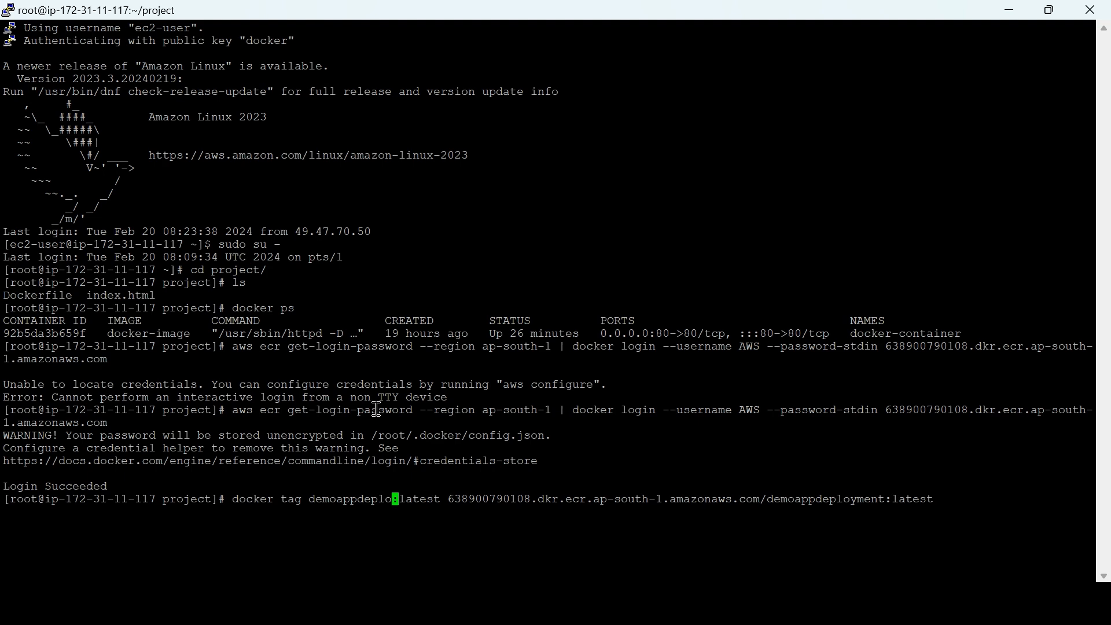
key(BackSpace)
text(ocker-image)
drag(450, 500, 955, 503)
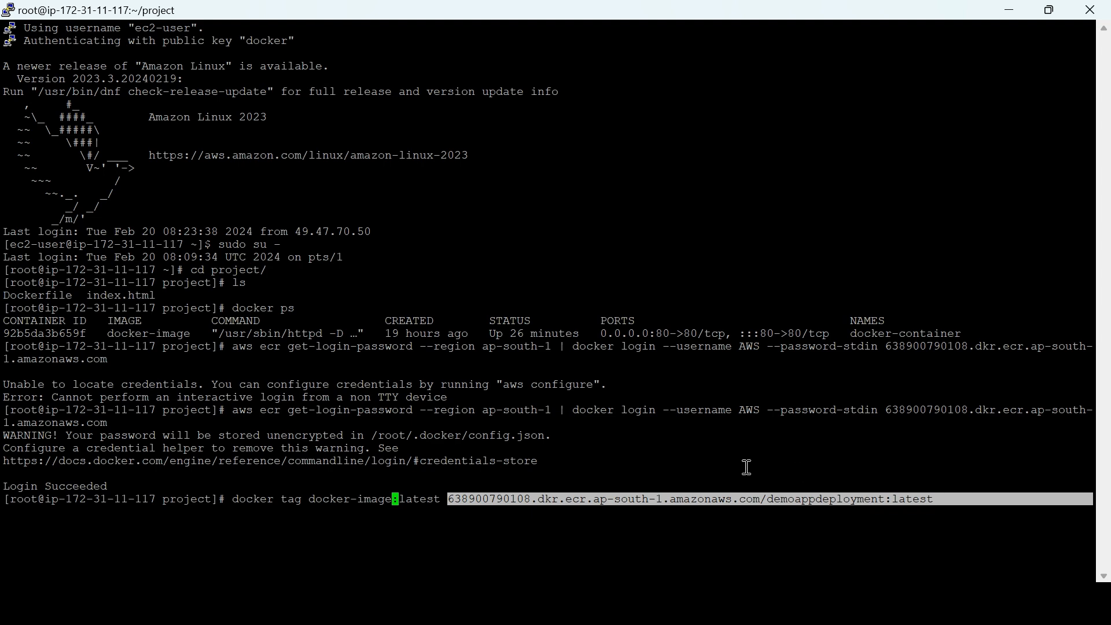
key(Return)
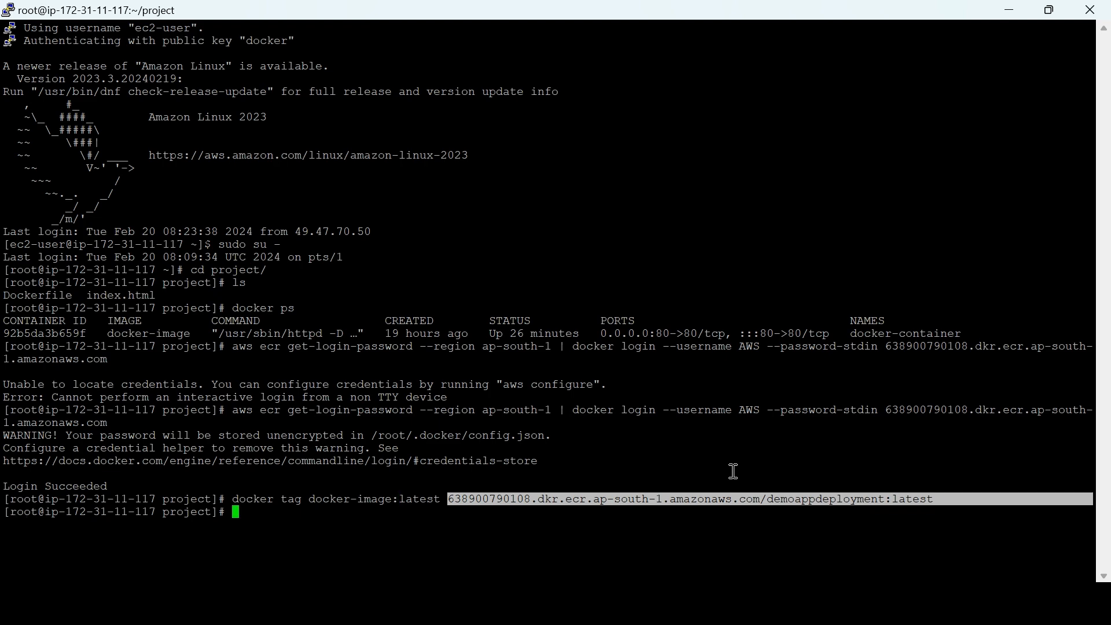
Step: Switch back to the browser and copy the docker push command for demoappdeployment:latest
key(alt+Tab)
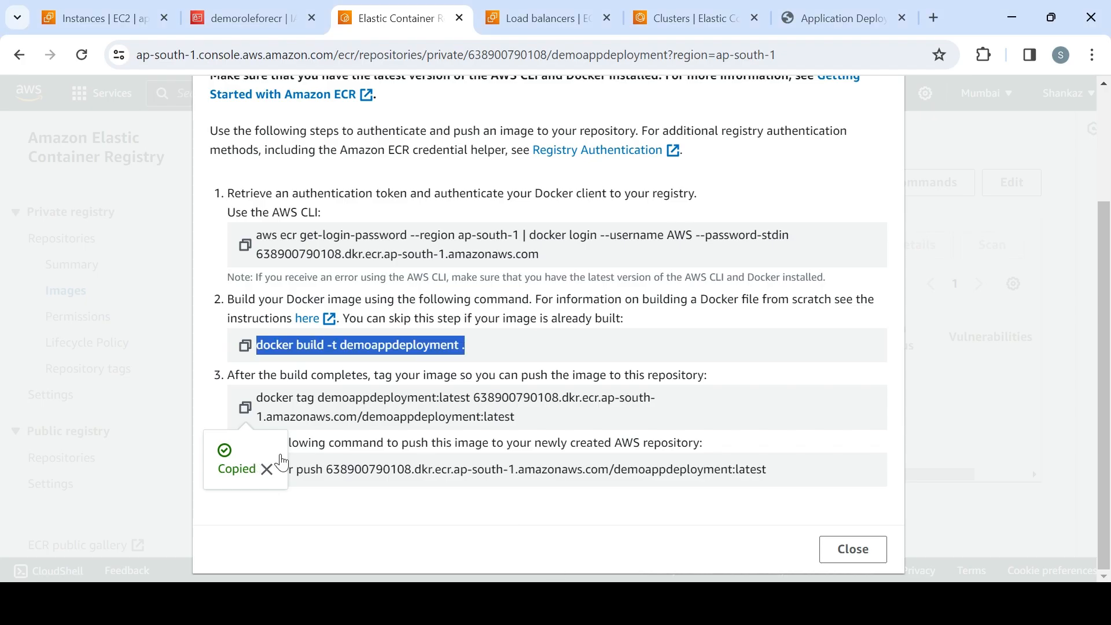
click(653, 514)
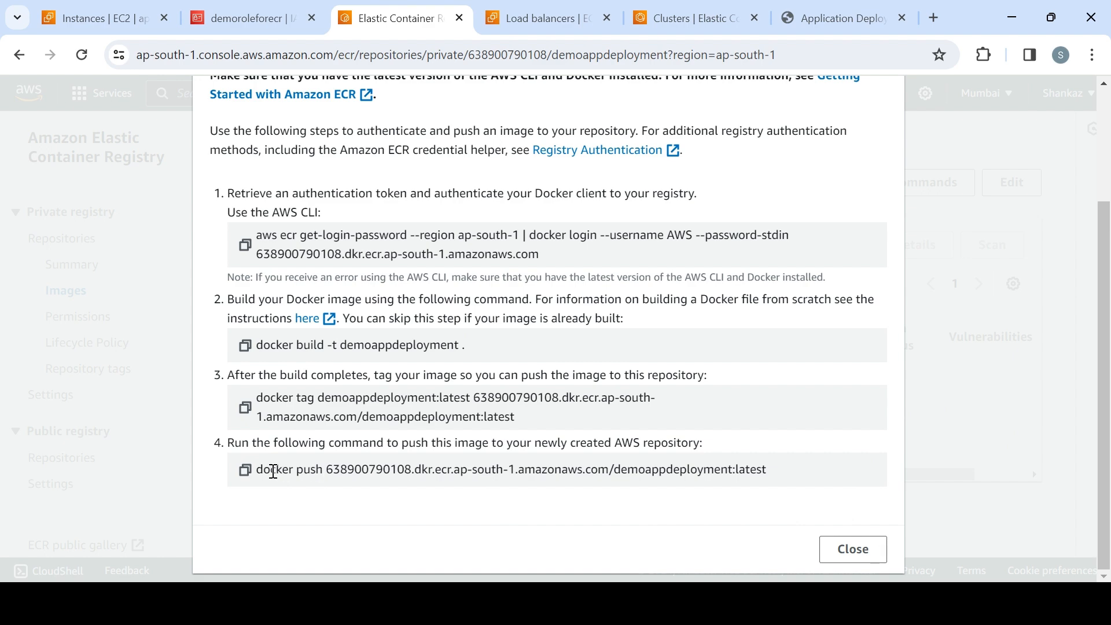
click(245, 470)
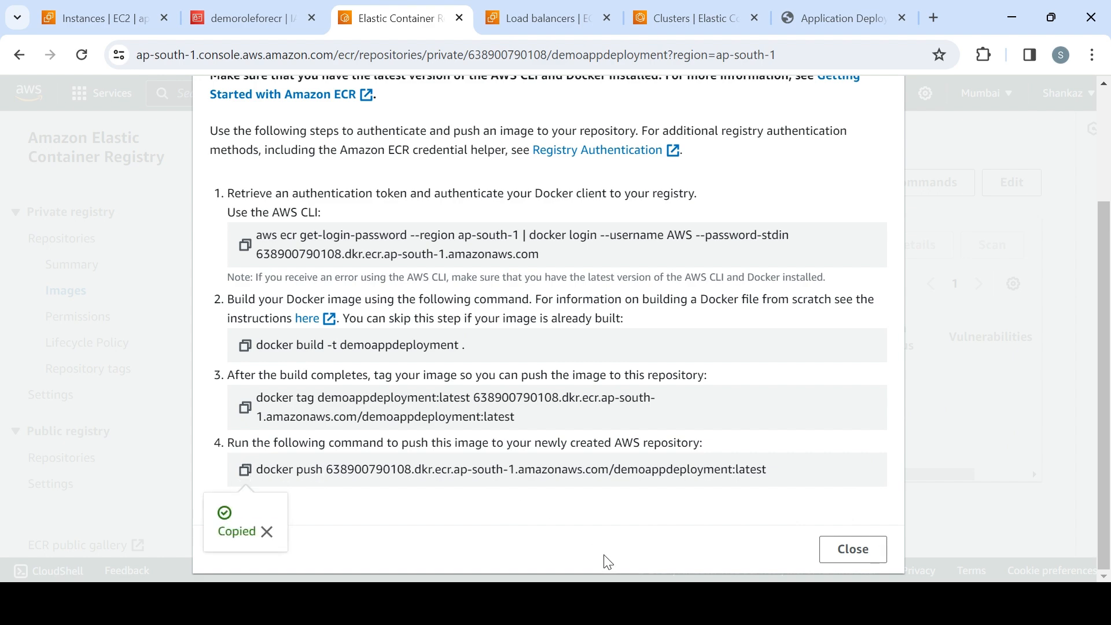
Step: Paste the copied docker push command in the EC2 terminal and run it to push demoappdeployment:latest to ECR
key(alt+Tab)
right_click(327, 510)
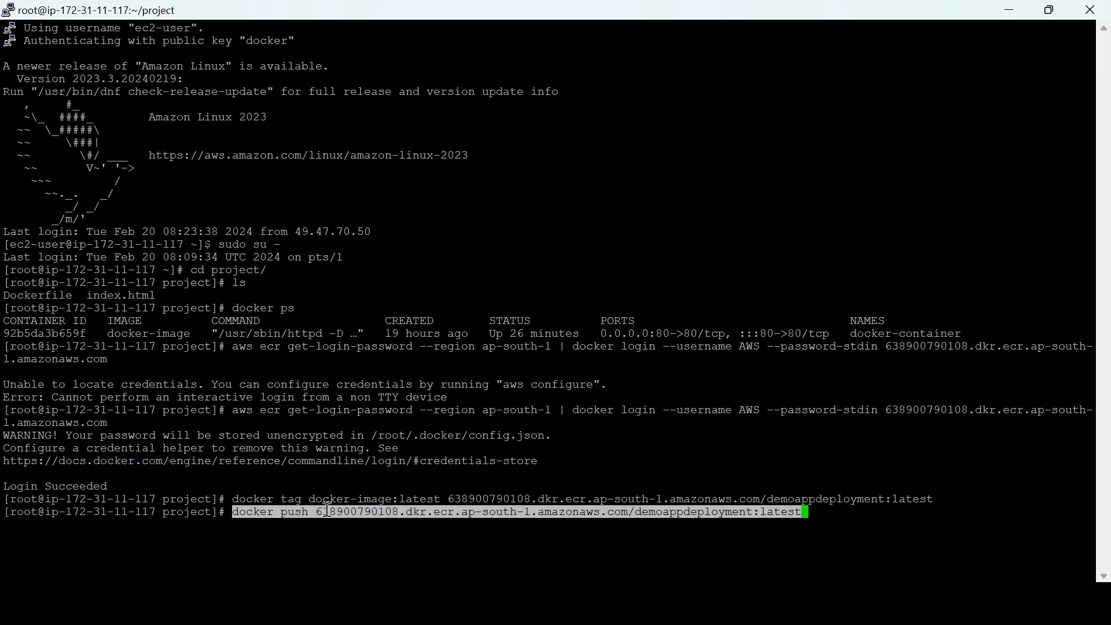
key(Return)
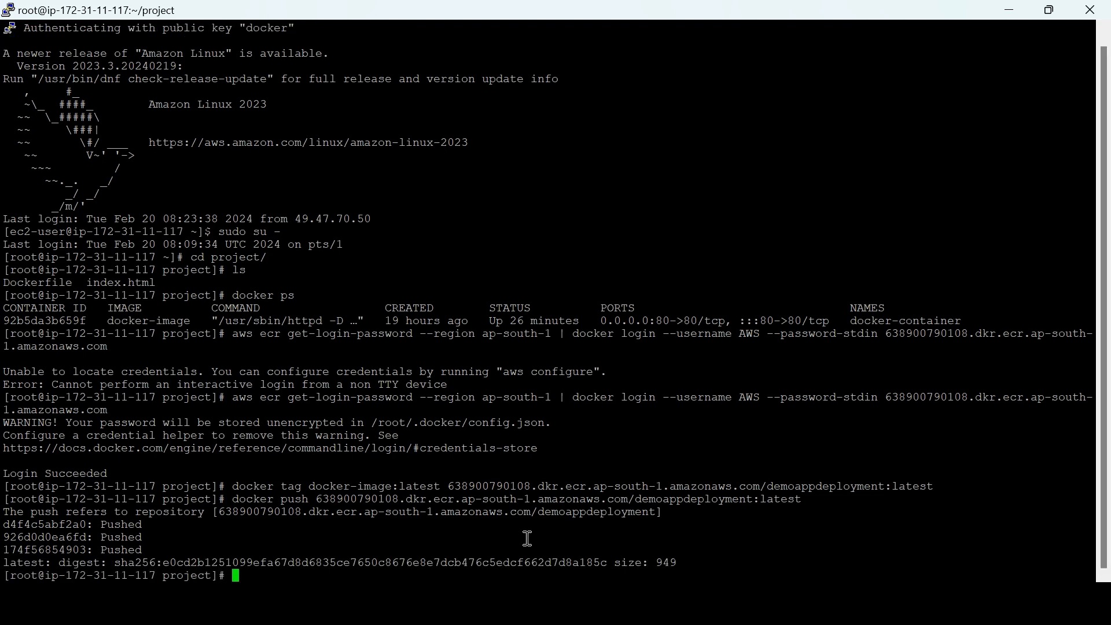
Step: Return to the browser, dismiss the push commands and refresh the image list of the demoappdeployment repository
key(alt+Tab)
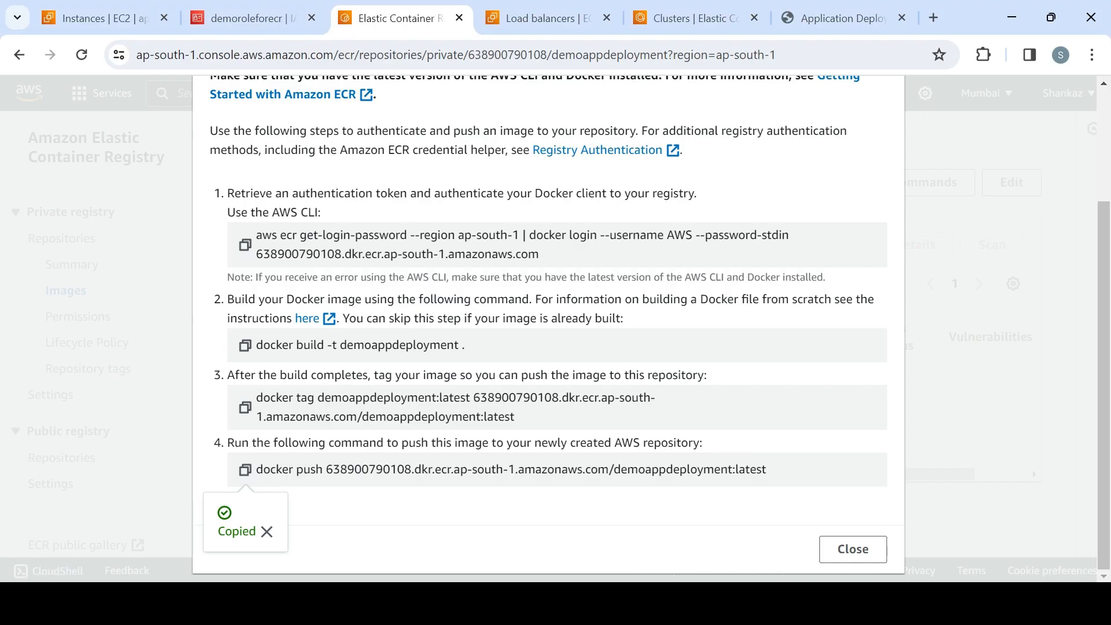
click(836, 550)
click(767, 246)
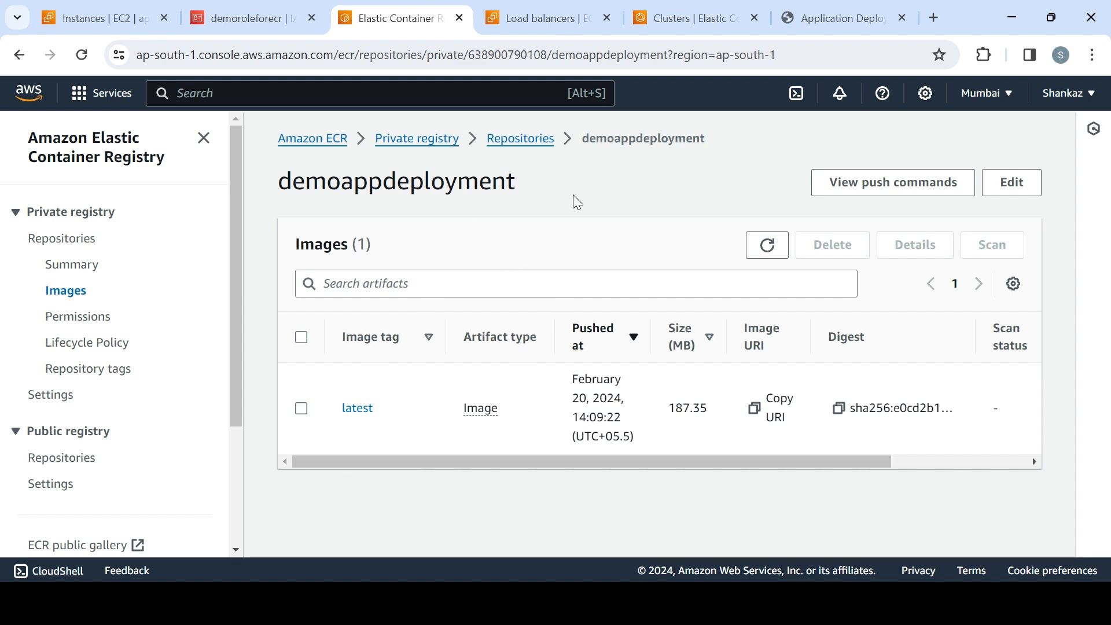
Step: Start creating an Application Load Balancer in EC2 and name it demoalbforwebapp
click(676, 20)
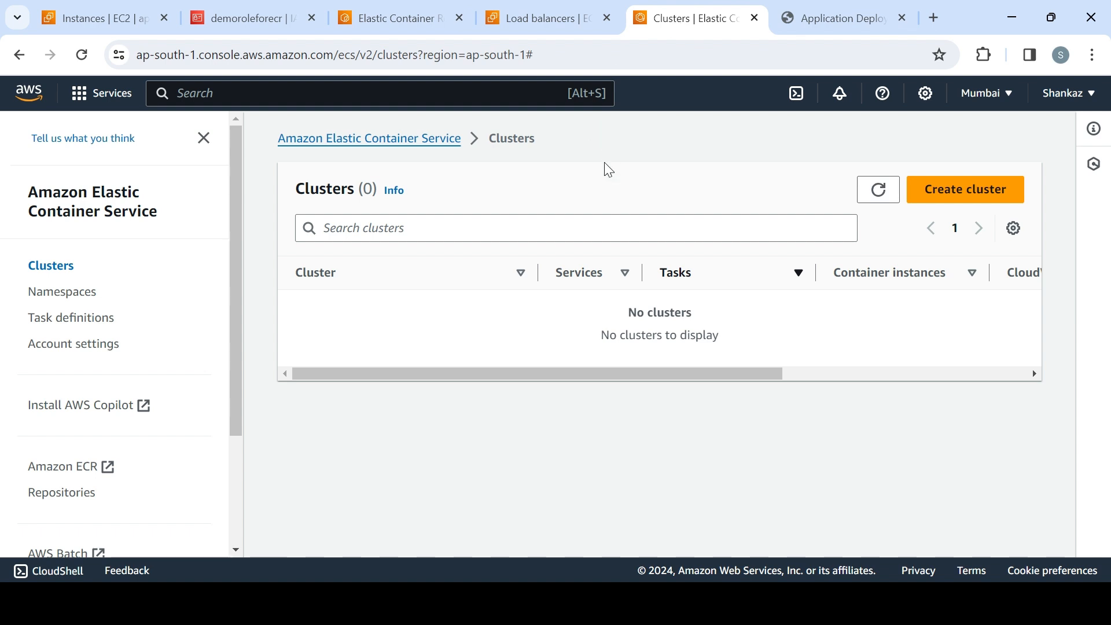
click(535, 21)
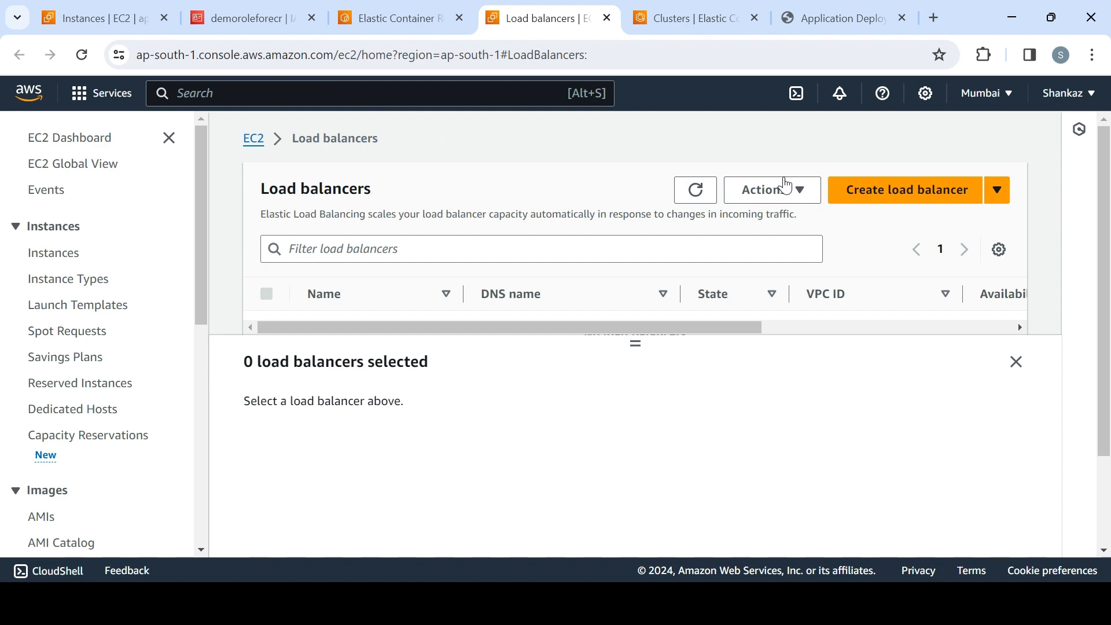
click(897, 194)
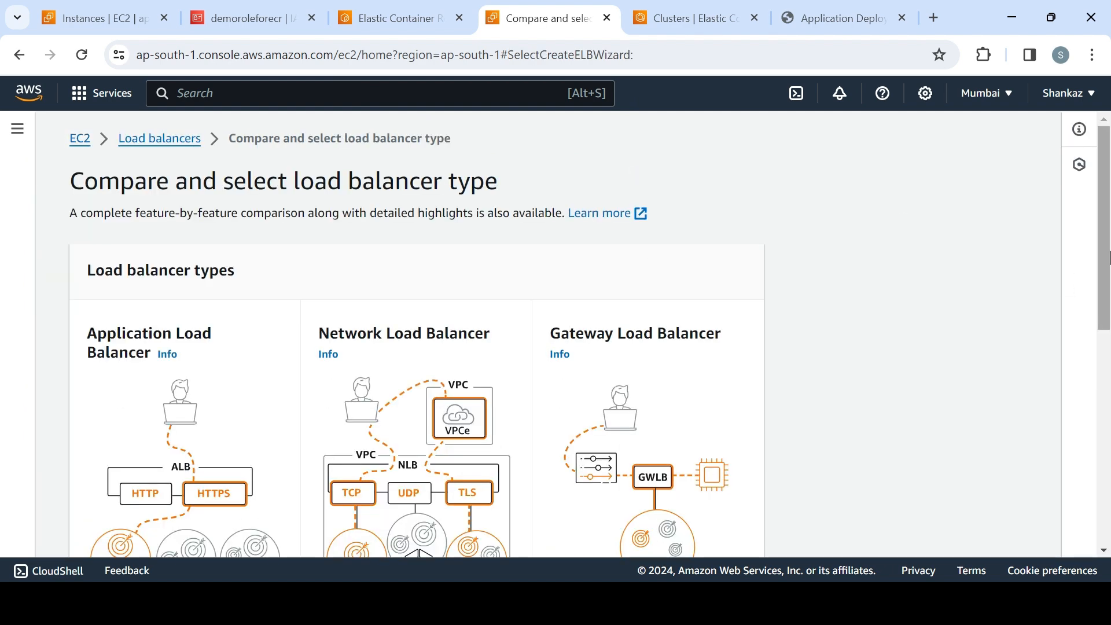
scroll(521, 498, down, 6)
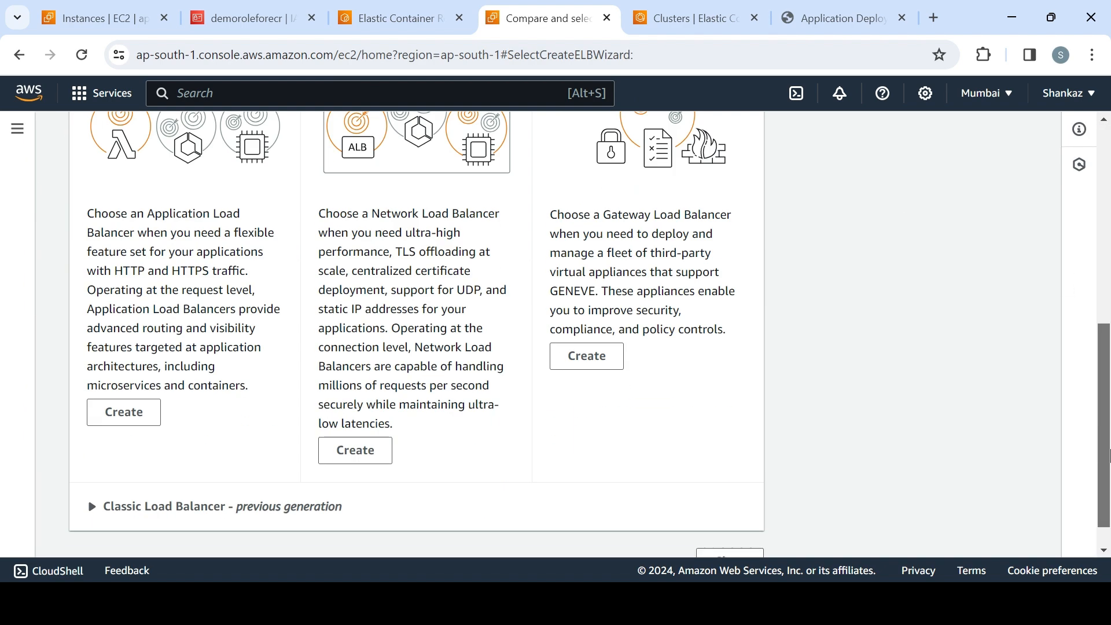
click(99, 423)
click(373, 470)
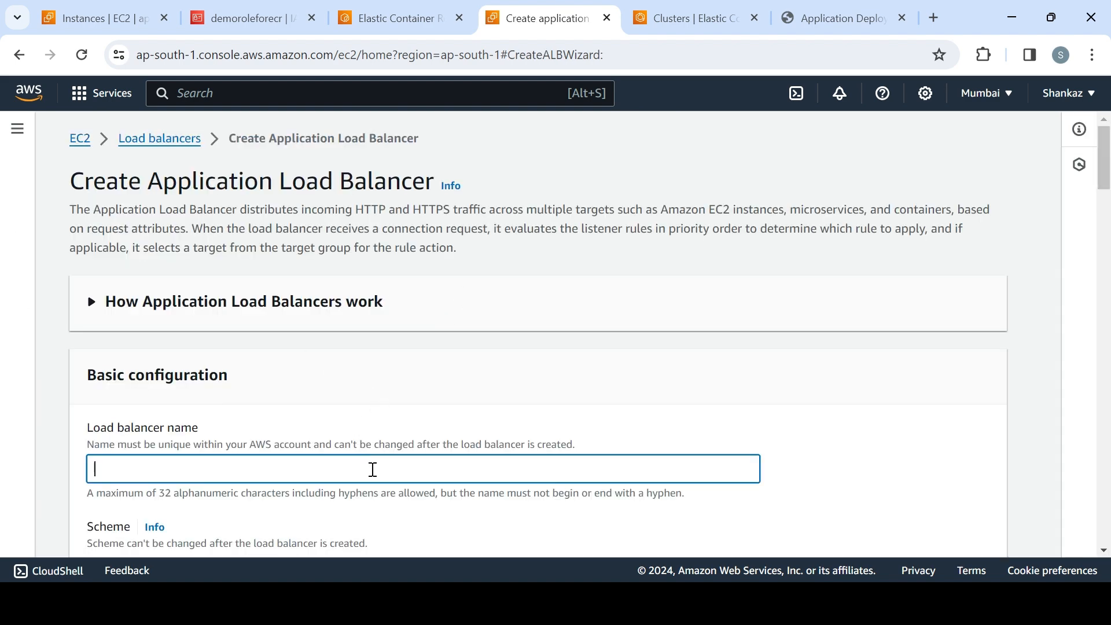
text(demoalbforwebapp)
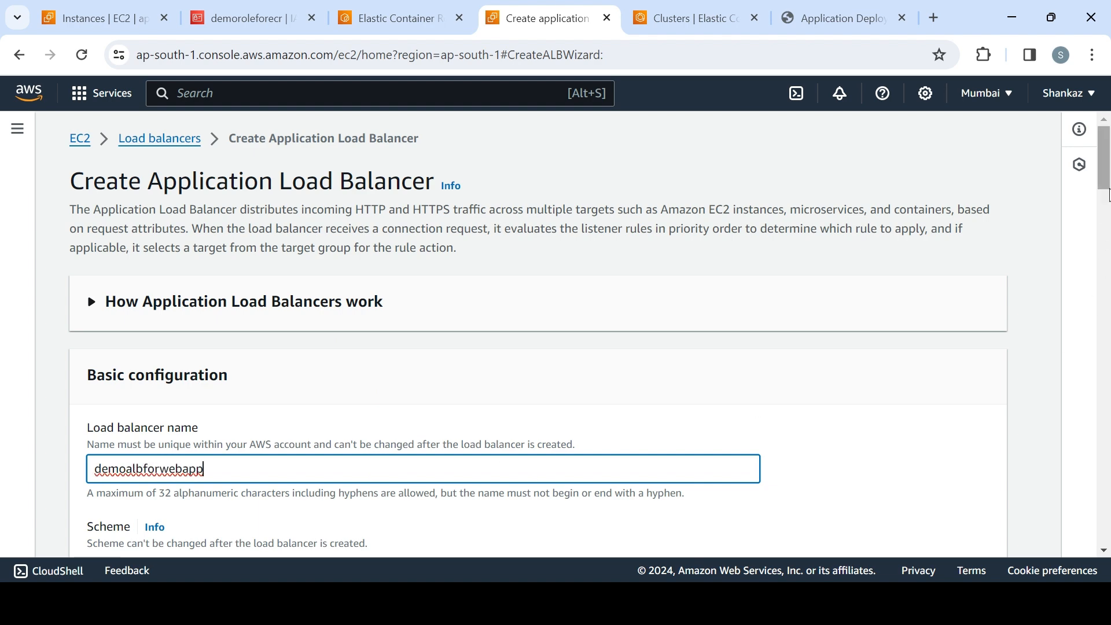
Step: Map the load balancer to the availability zones ap-south-1a, ap-south-1b and ap-south-1c
scroll(1110, 259, down, 8)
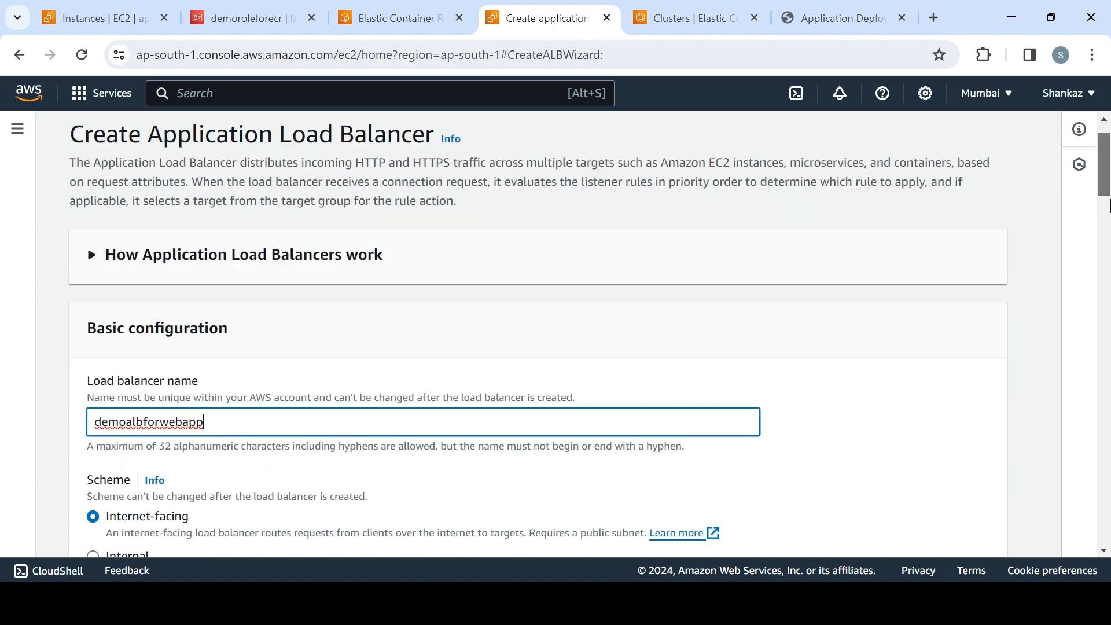
drag(1110, 259, 1109, 243)
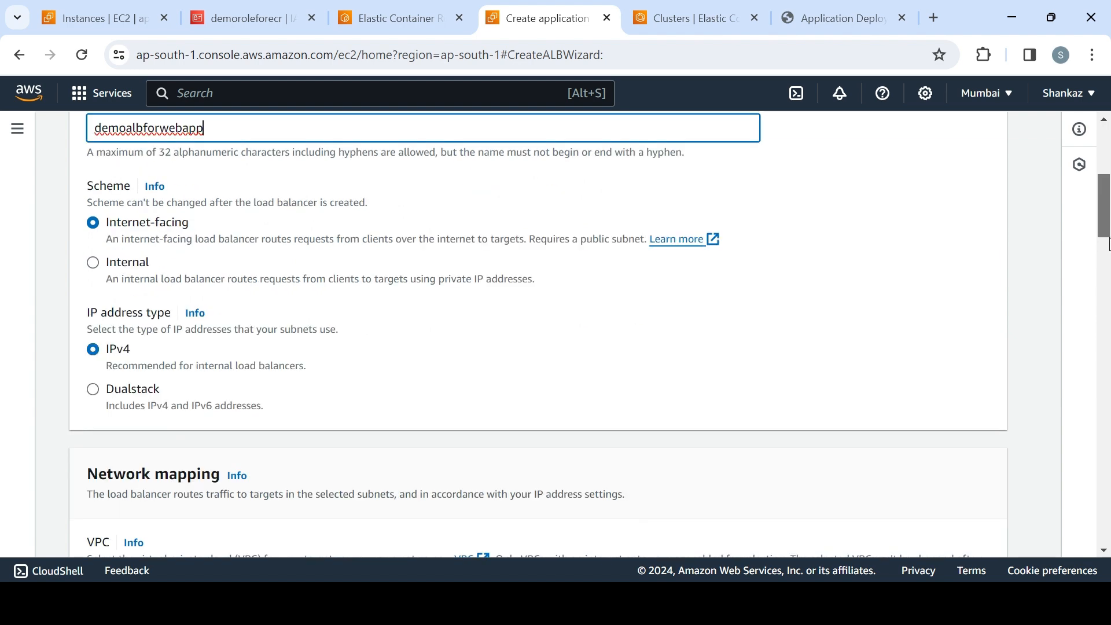
scroll(1109, 243, down, 7)
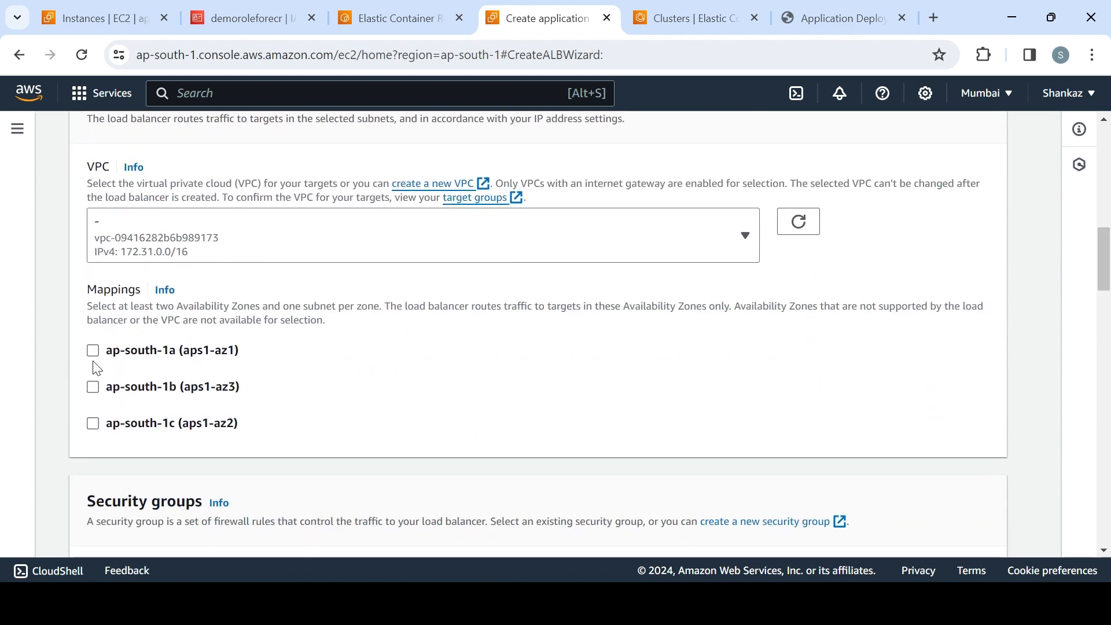
click(93, 351)
click(94, 489)
scroll(1108, 287, down, 4)
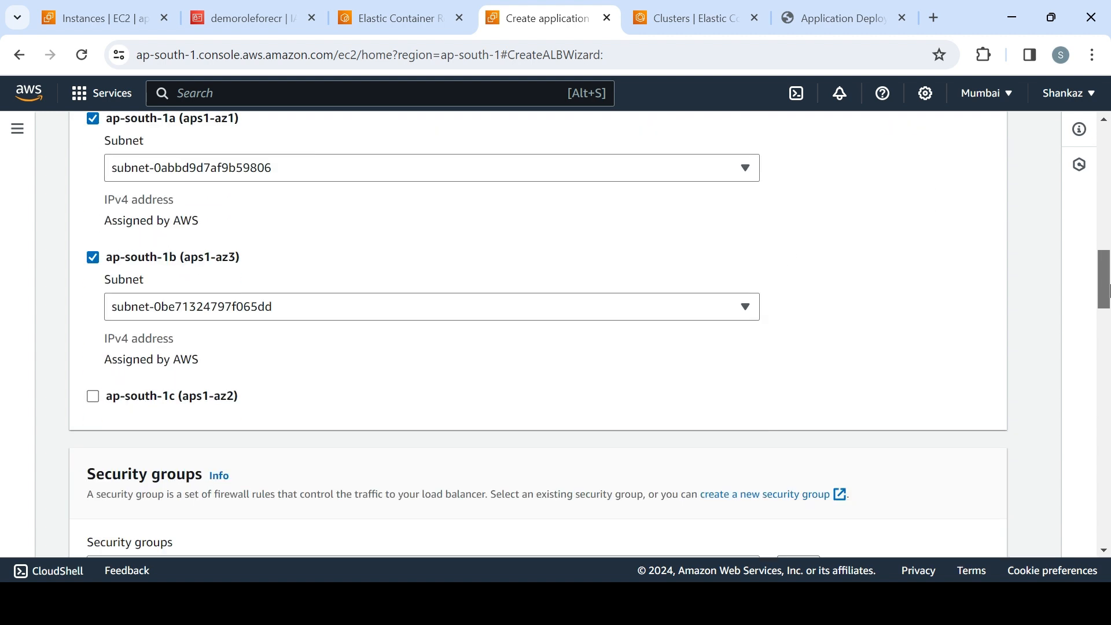
click(93, 396)
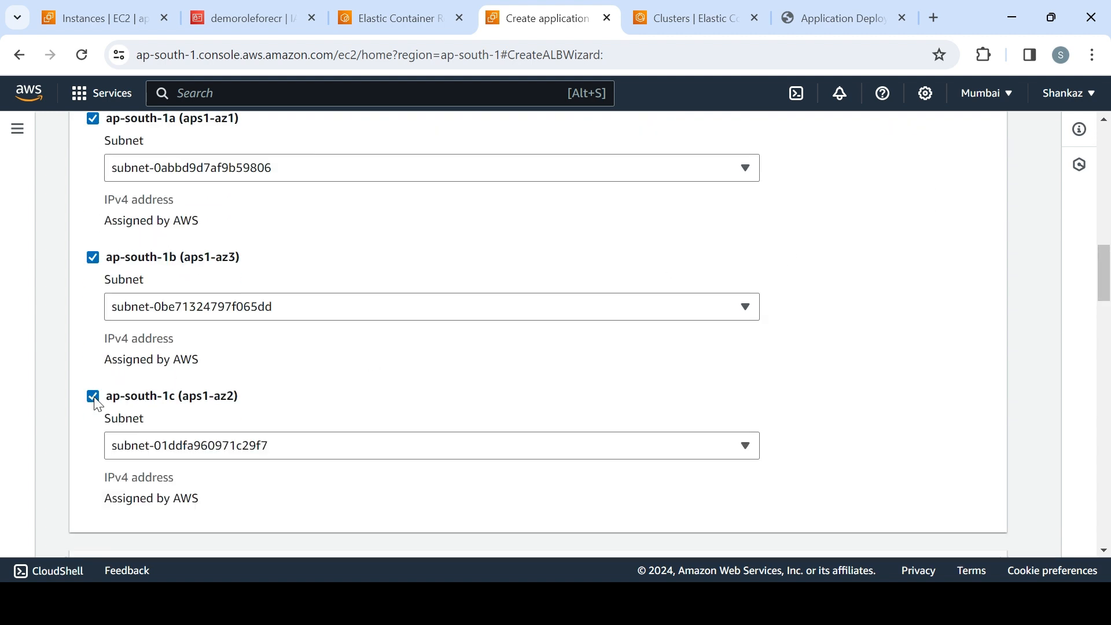
Step: Start a new target group for the HTTP:80 listener with target type IP addresses, name it demotgforwebapp, and proceed to registering targets
drag(1099, 282, 1105, 361)
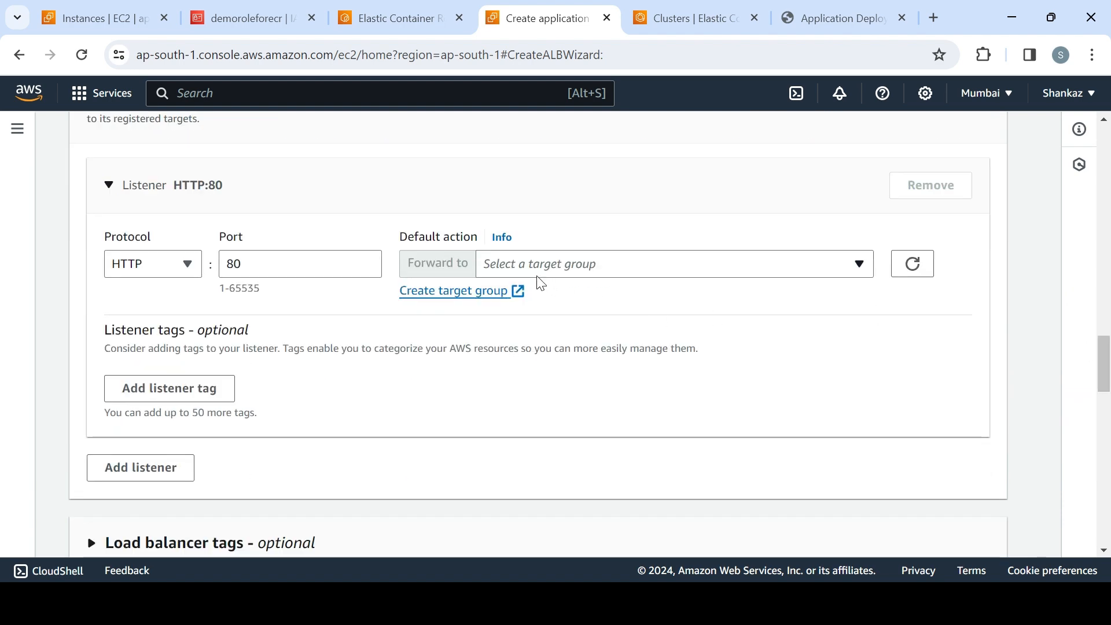
click(459, 291)
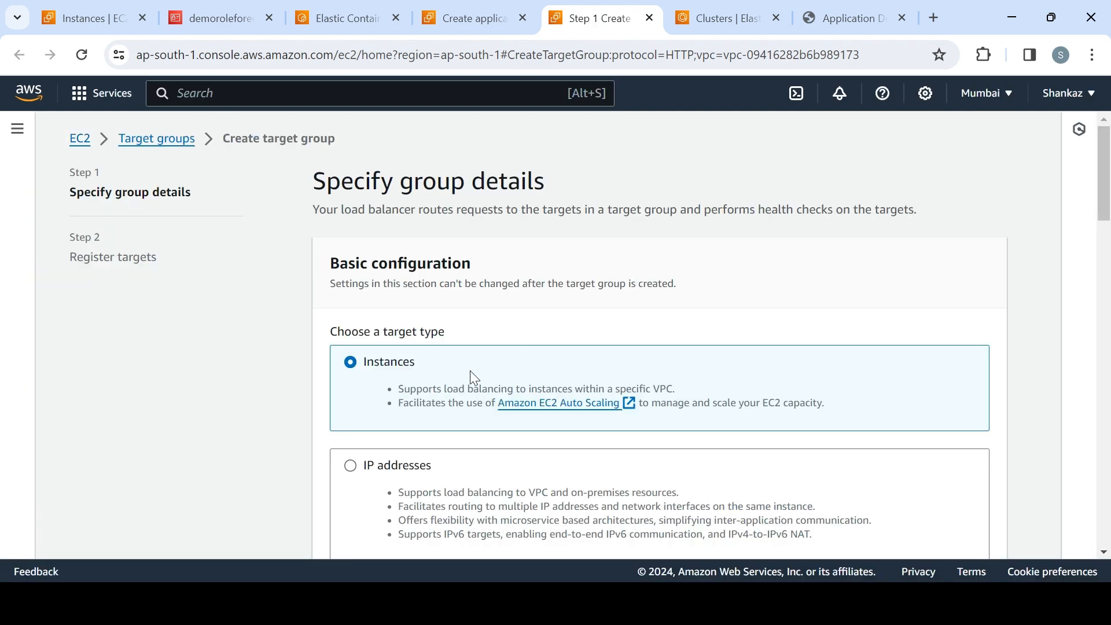
click(602, 501)
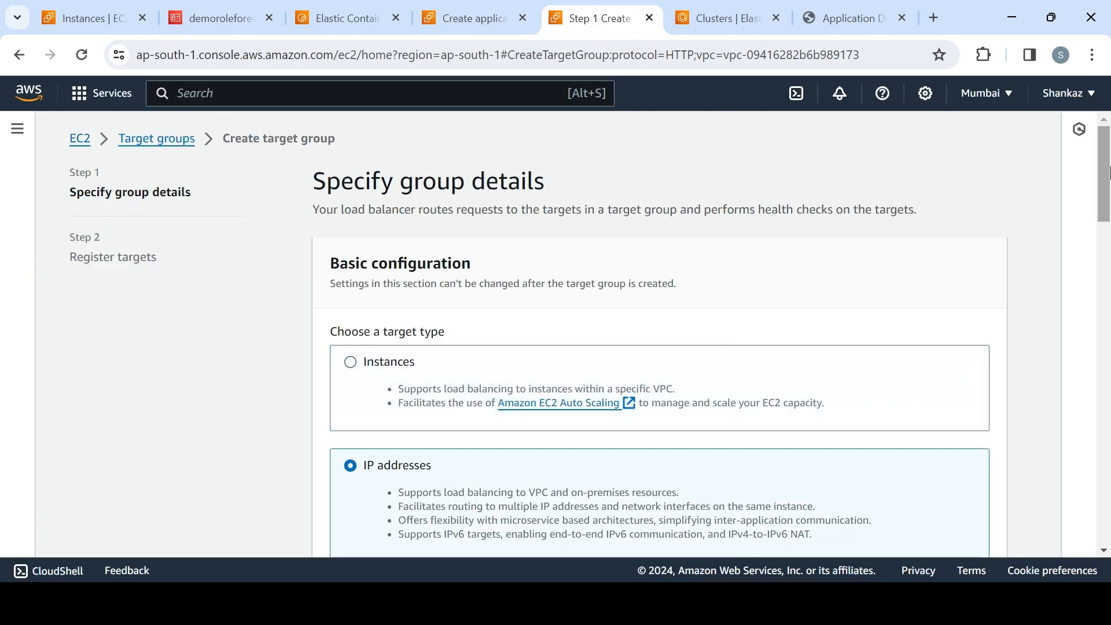
drag(1107, 176, 1107, 262)
click(532, 416)
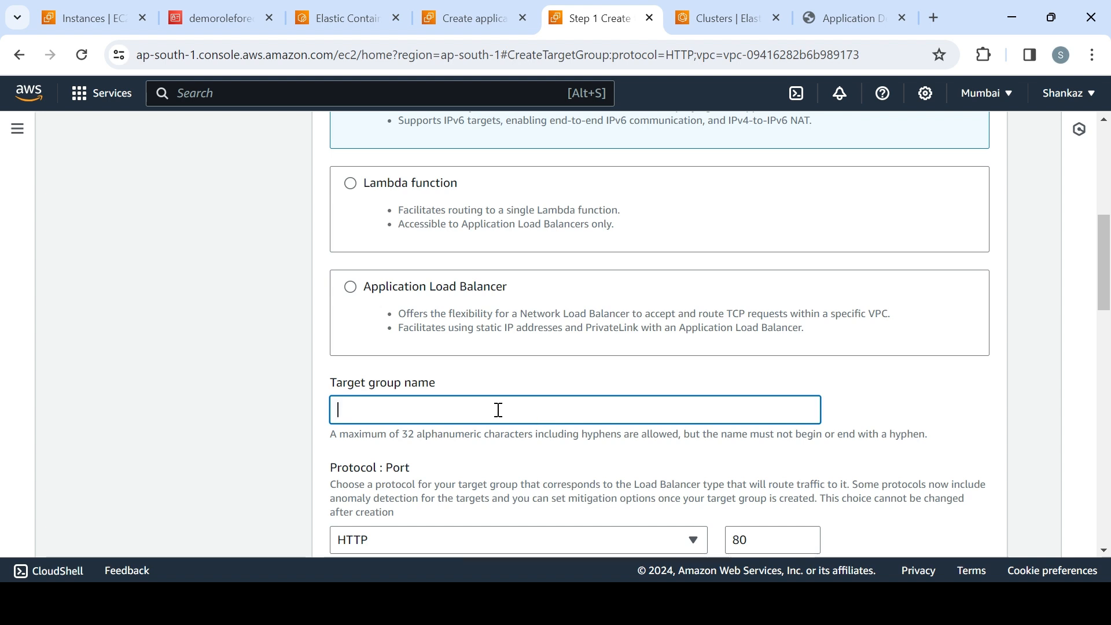
text(motg)
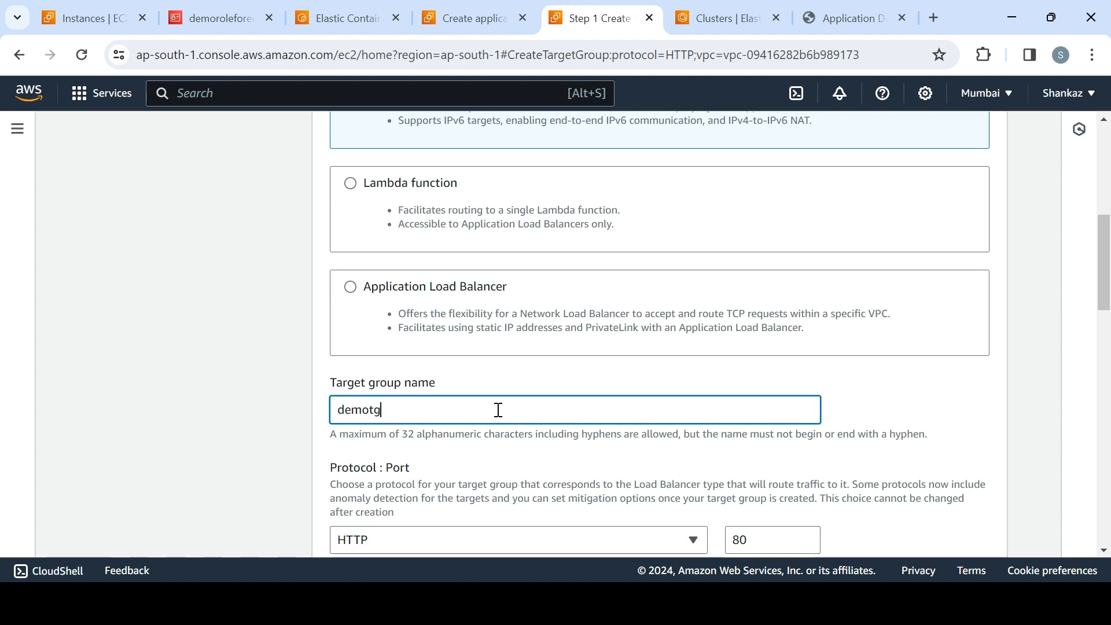
text(forwebappp)
key(BackSpace)
drag(1108, 277, 1108, 521)
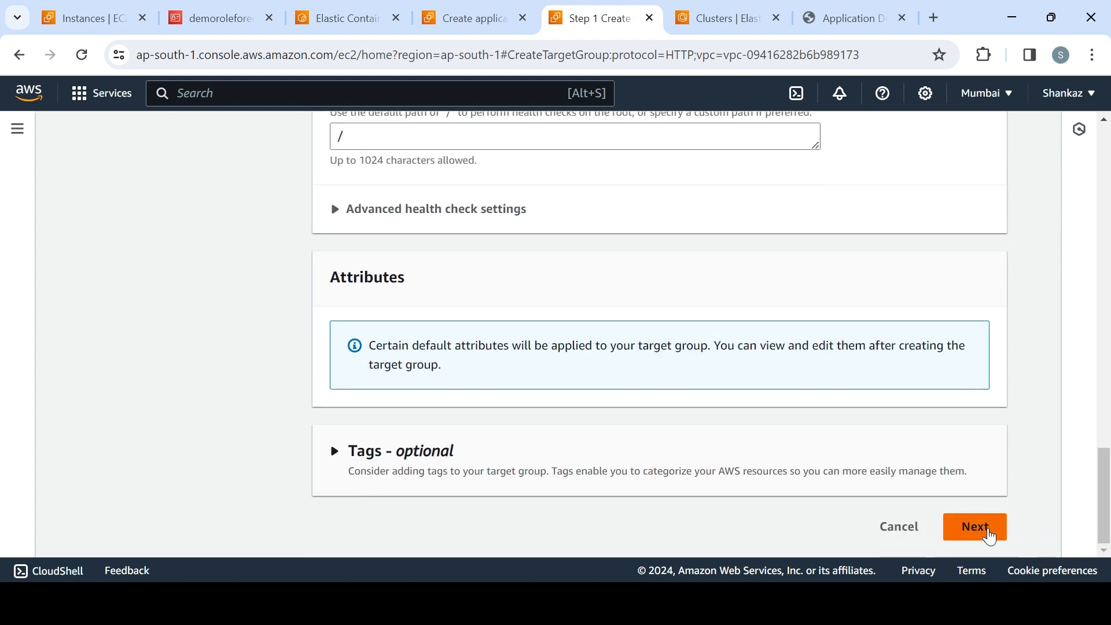
click(984, 526)
Step: Remove the prefilled IPv4 address entry and create the target group without any registered targets
drag(1108, 172, 1108, 283)
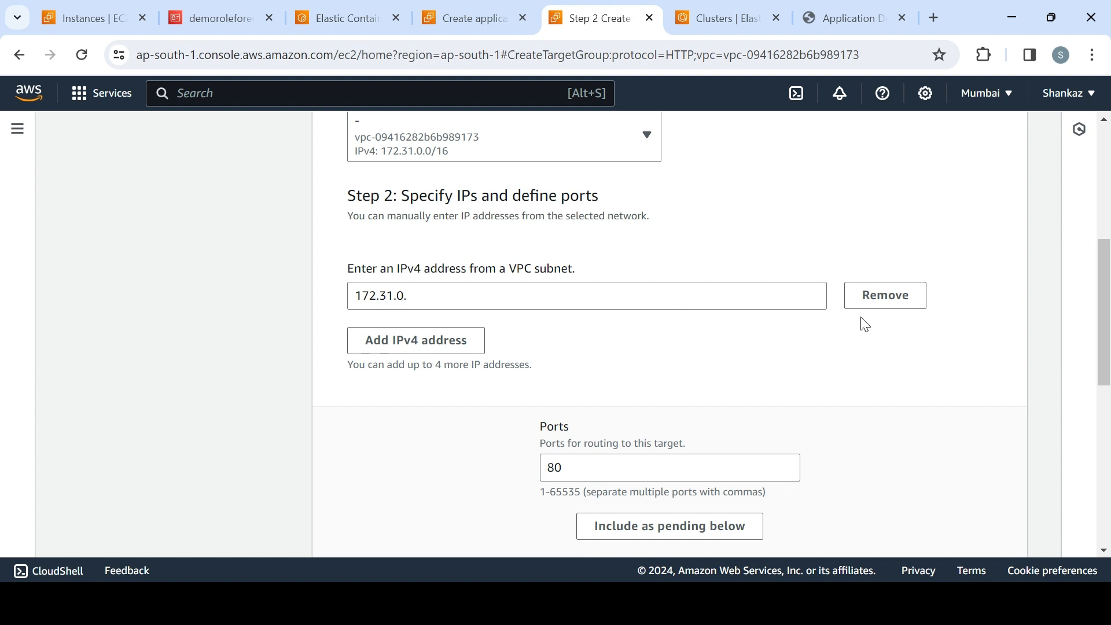
click(896, 306)
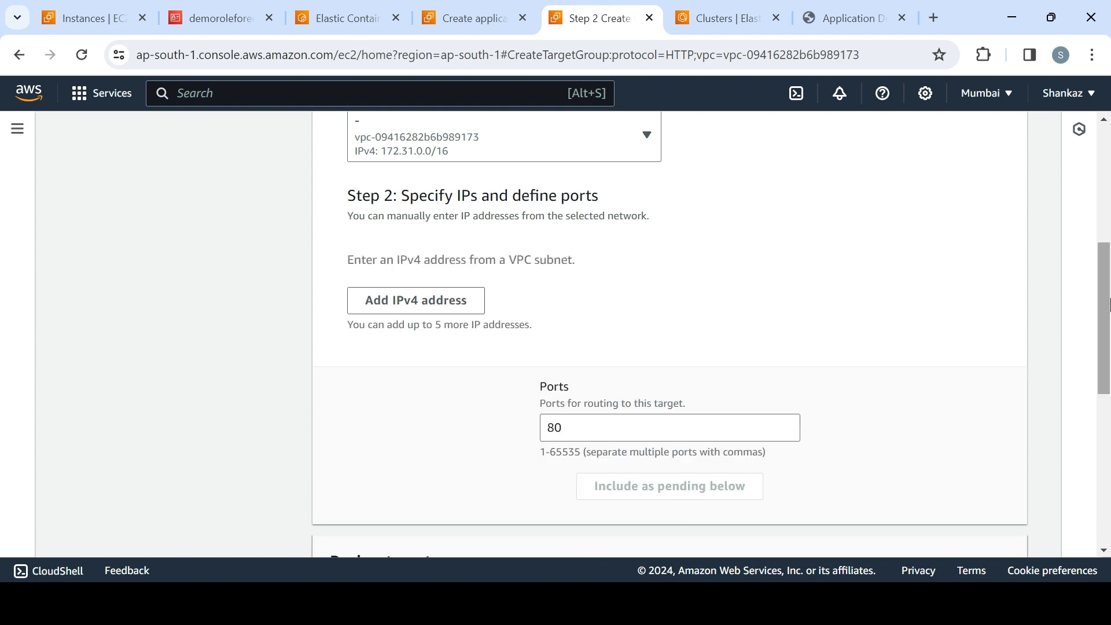
scroll(1108, 324, down, 2)
drag(1110, 326, 1109, 505)
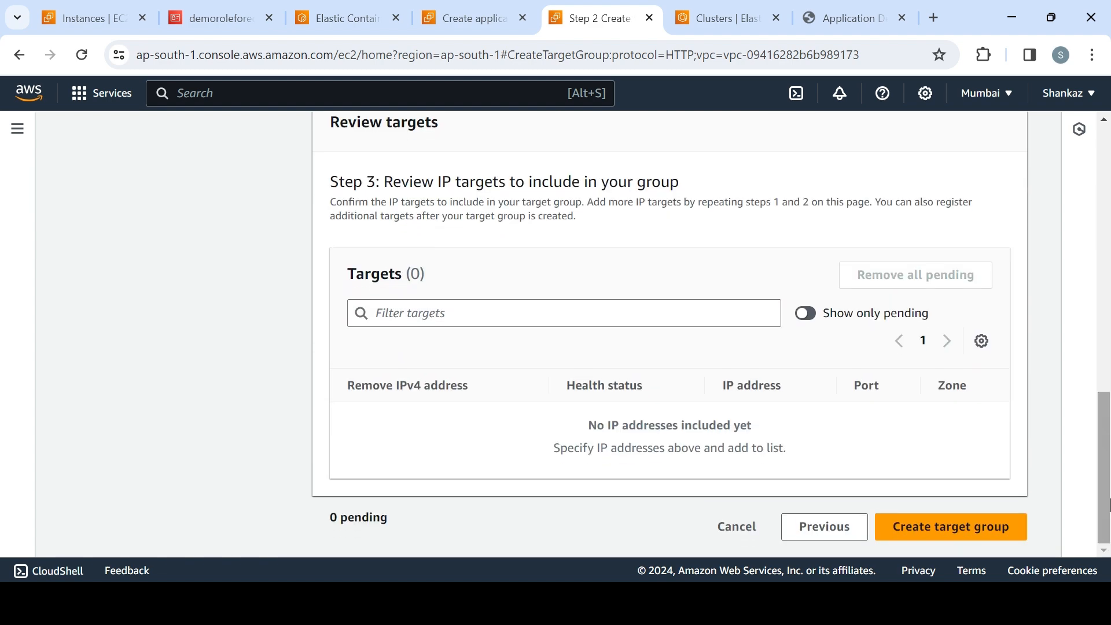
click(918, 527)
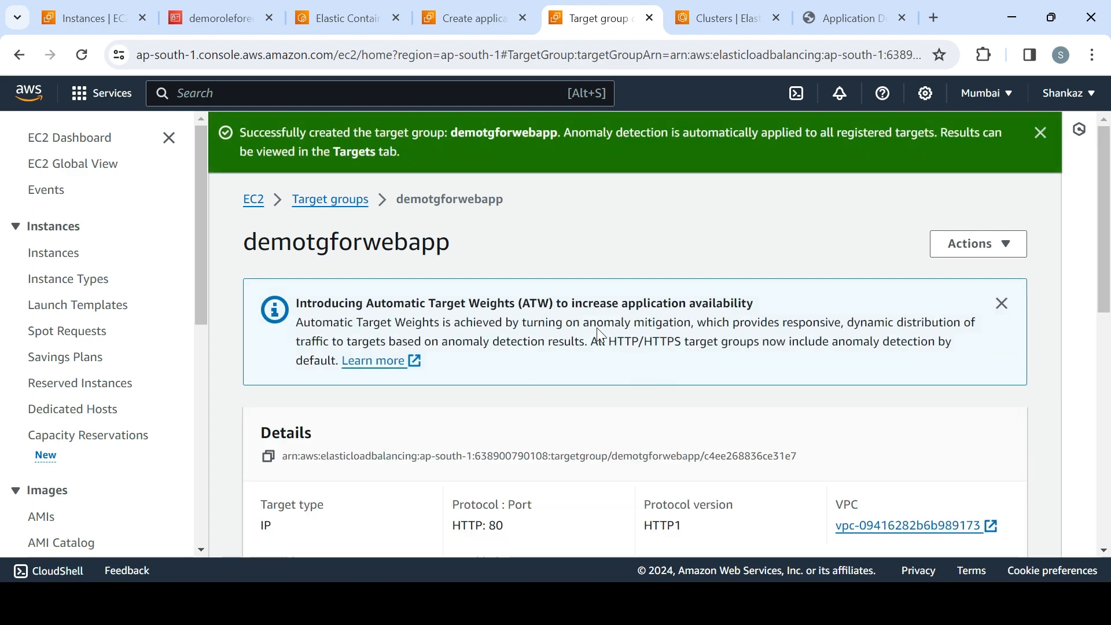
Step: Return to the load balancer form, refresh the target groups and forward the HTTP:80 listener to demotgforwebapp
click(457, 18)
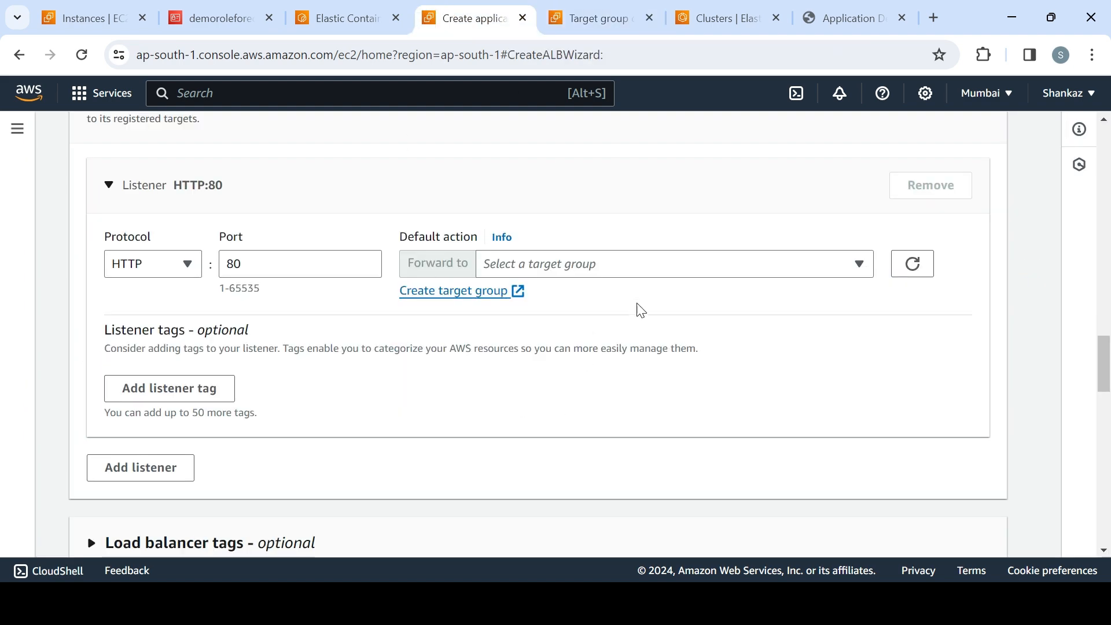
click(916, 271)
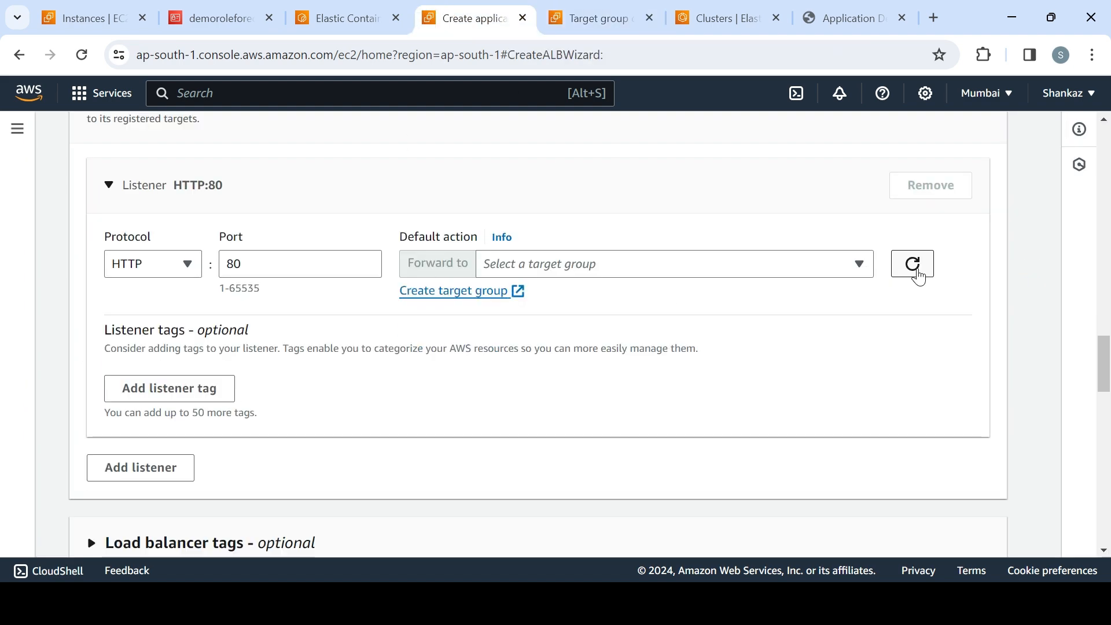
click(566, 265)
click(565, 329)
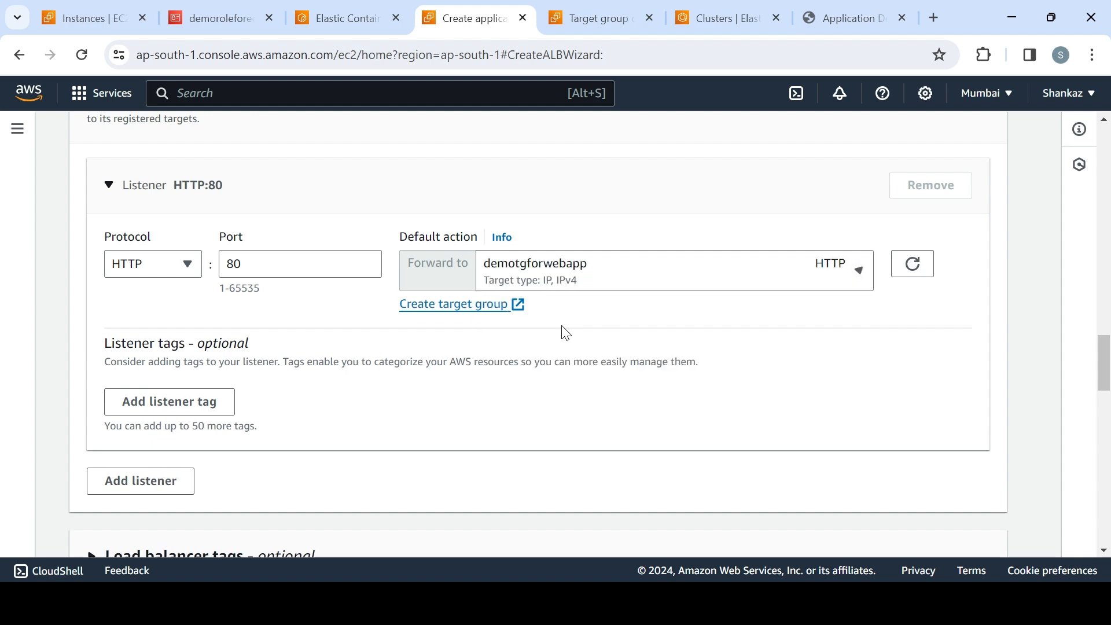
Step: Create the load balancer and close the target group's browser page
drag(1108, 367, 1108, 521)
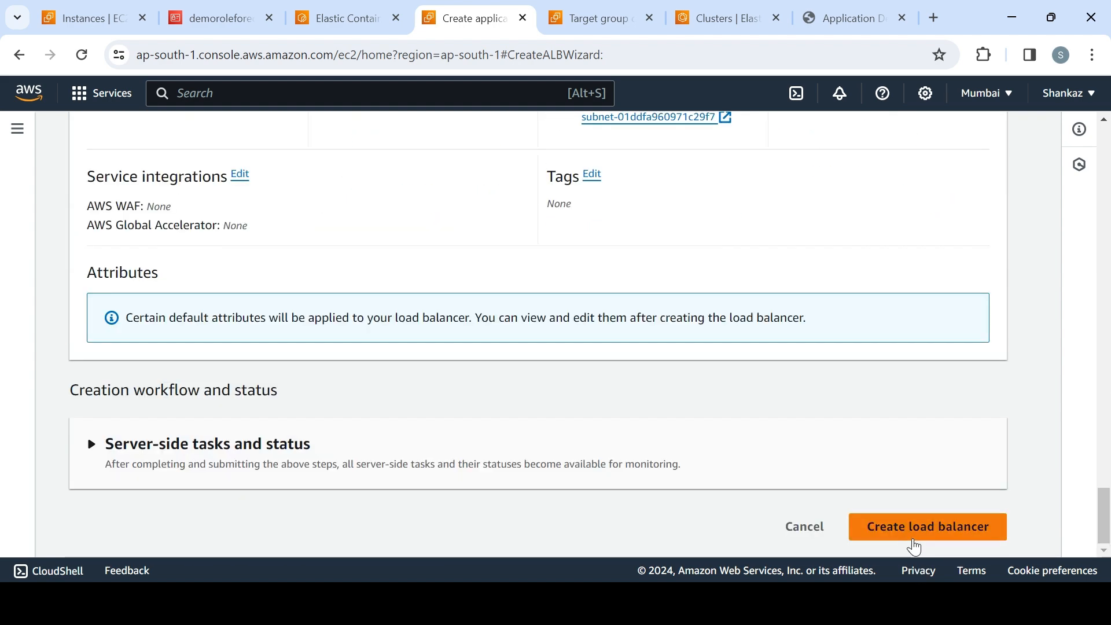
click(913, 539)
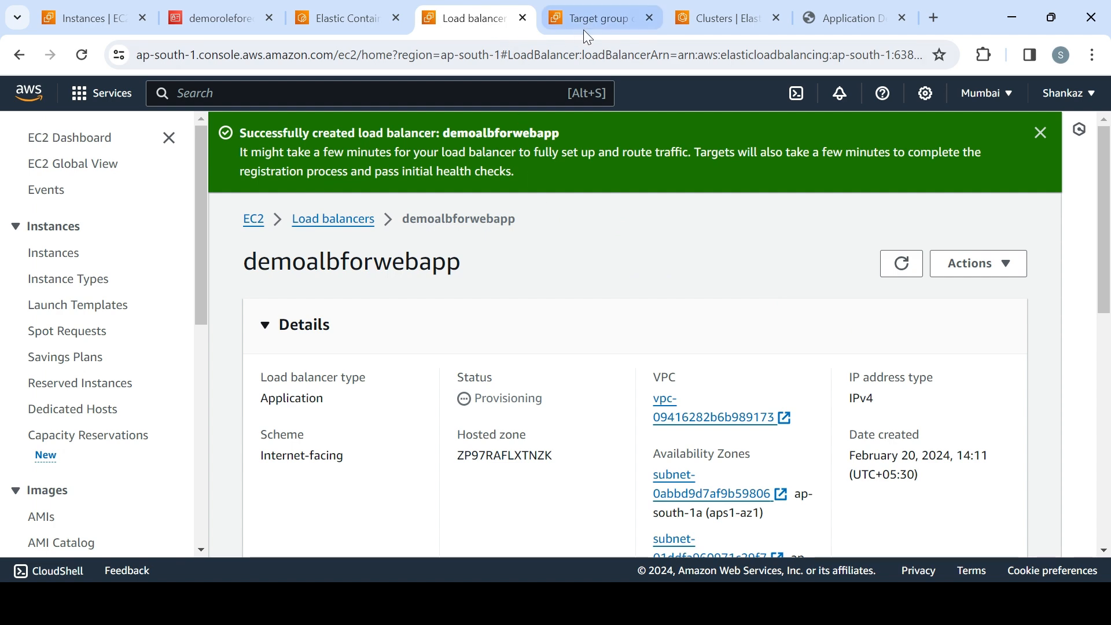
click(614, 22)
click(648, 18)
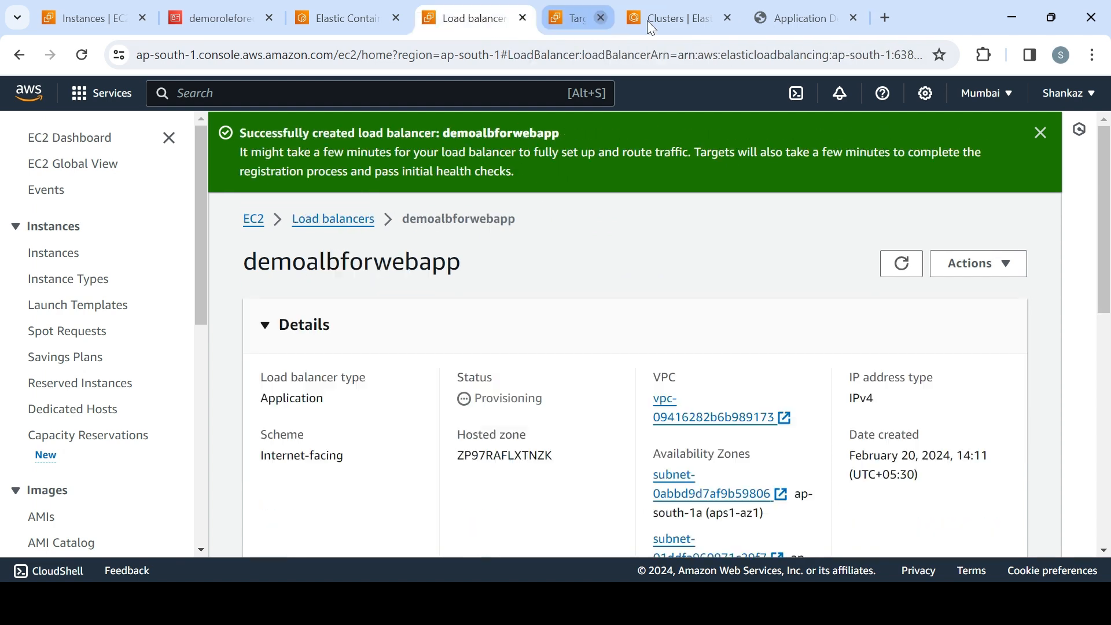
Step: Review the EC2 instances list and the details of the demoroleforecr role in IAM
click(113, 12)
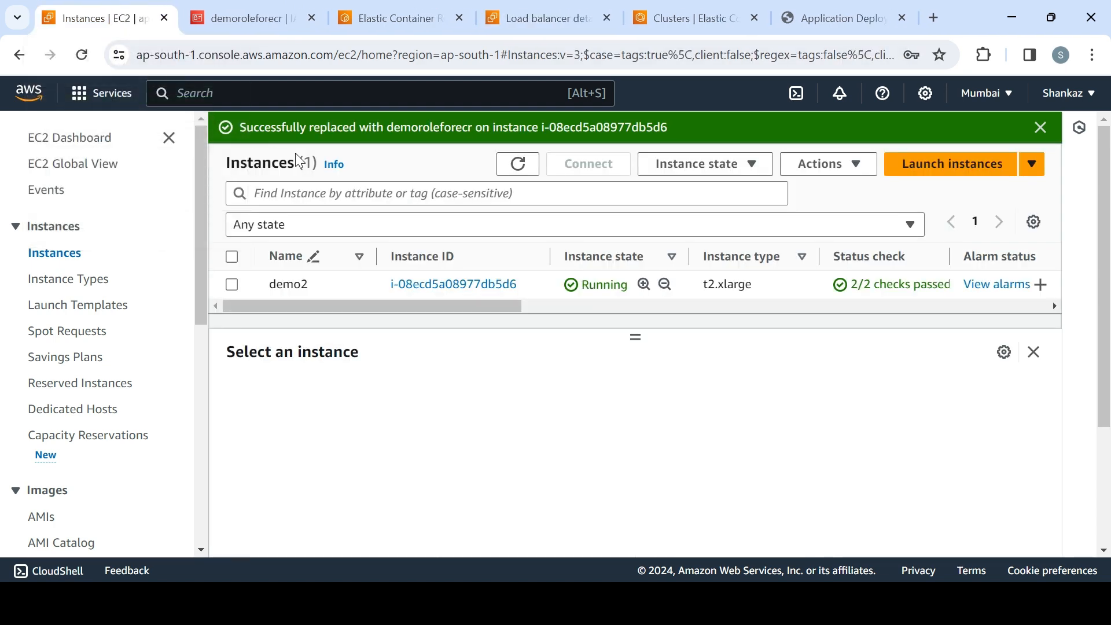
mouse_move(260, 23)
click(258, 20)
click(501, 224)
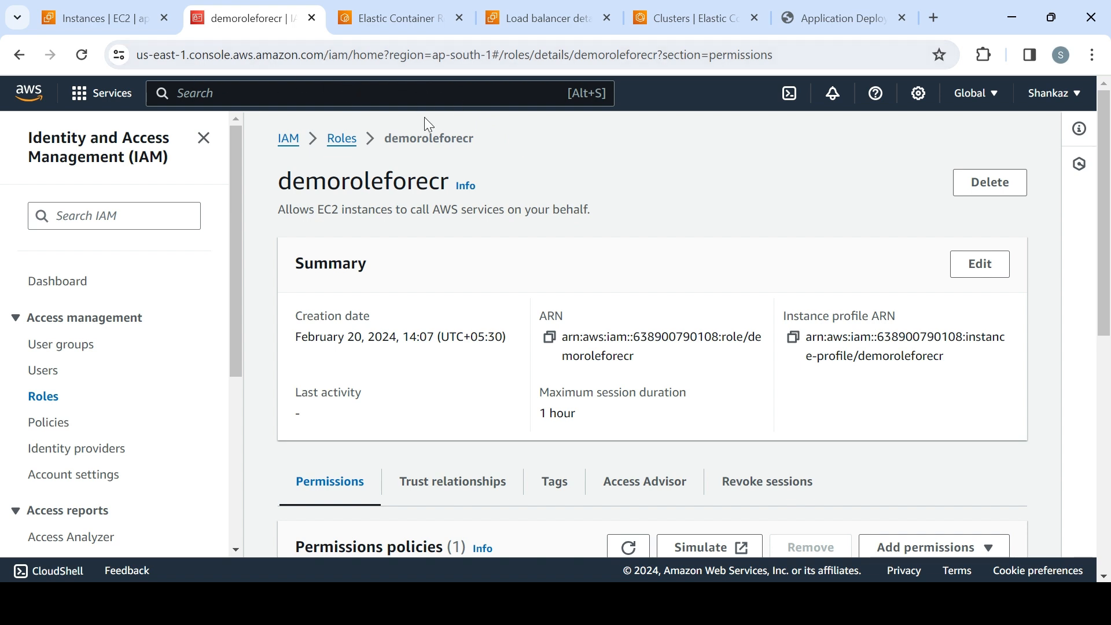
click(107, 16)
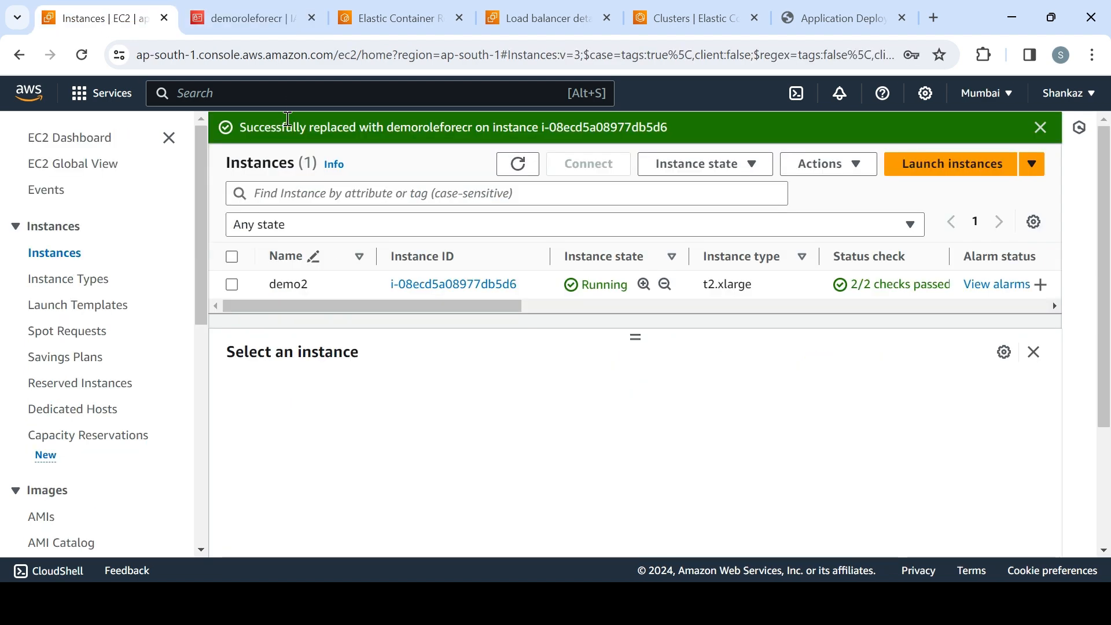
click(272, 18)
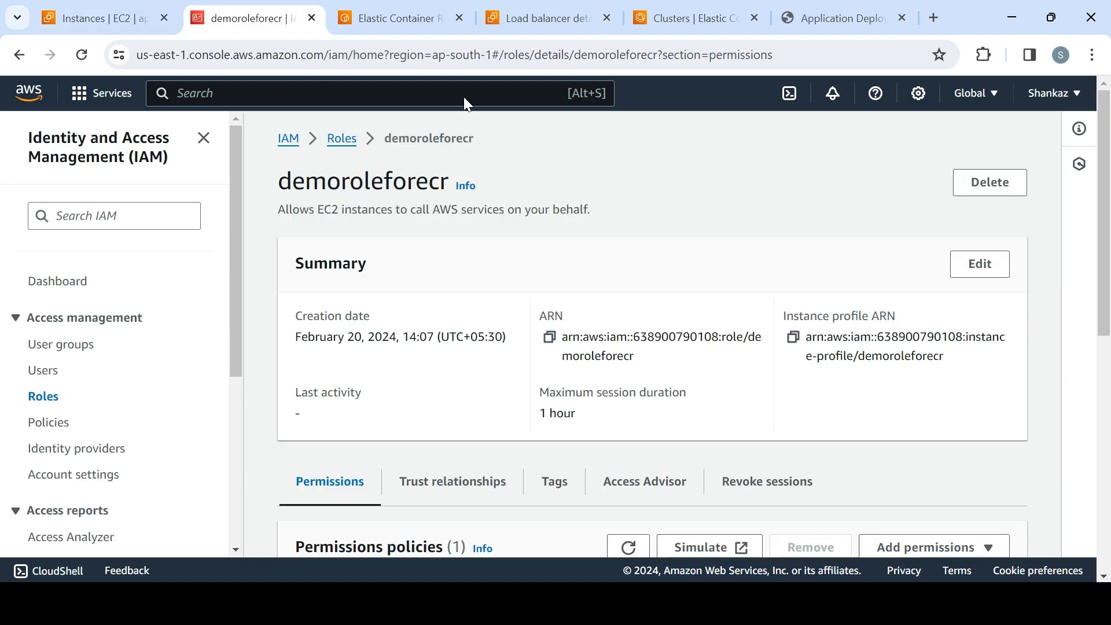
Step: Start a new ECS task definition with the family name taskdefinfordemo
click(401, 28)
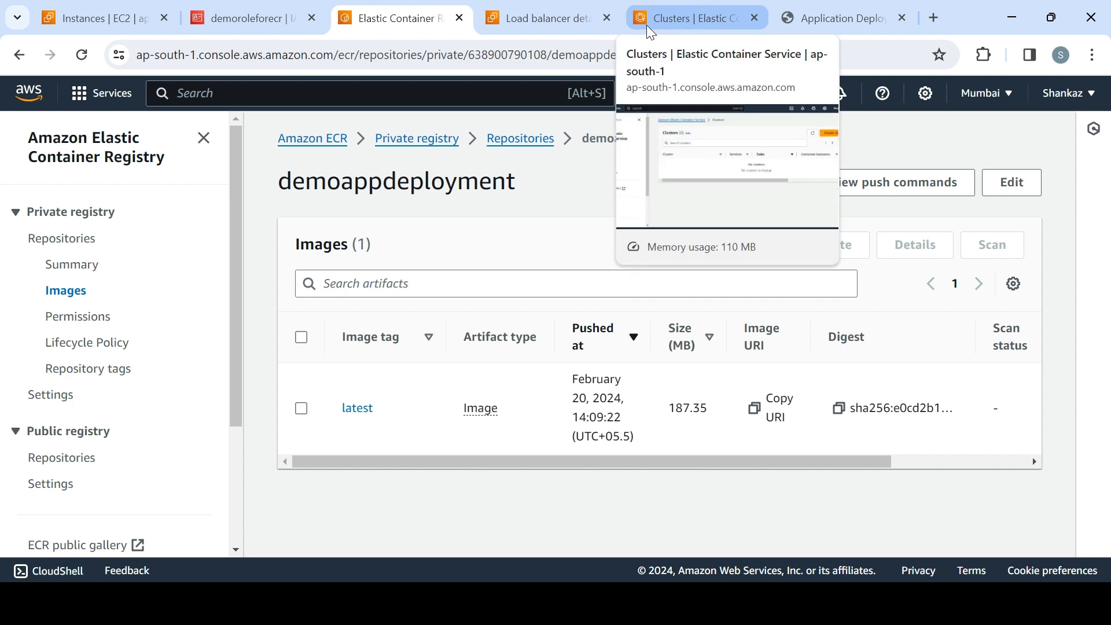
click(673, 25)
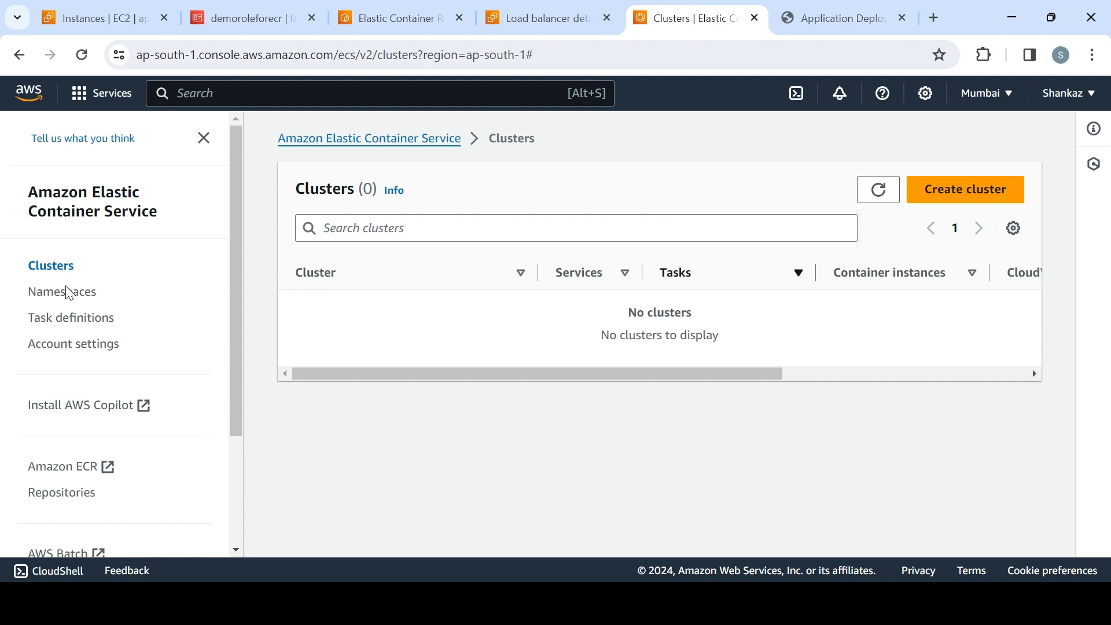
click(113, 326)
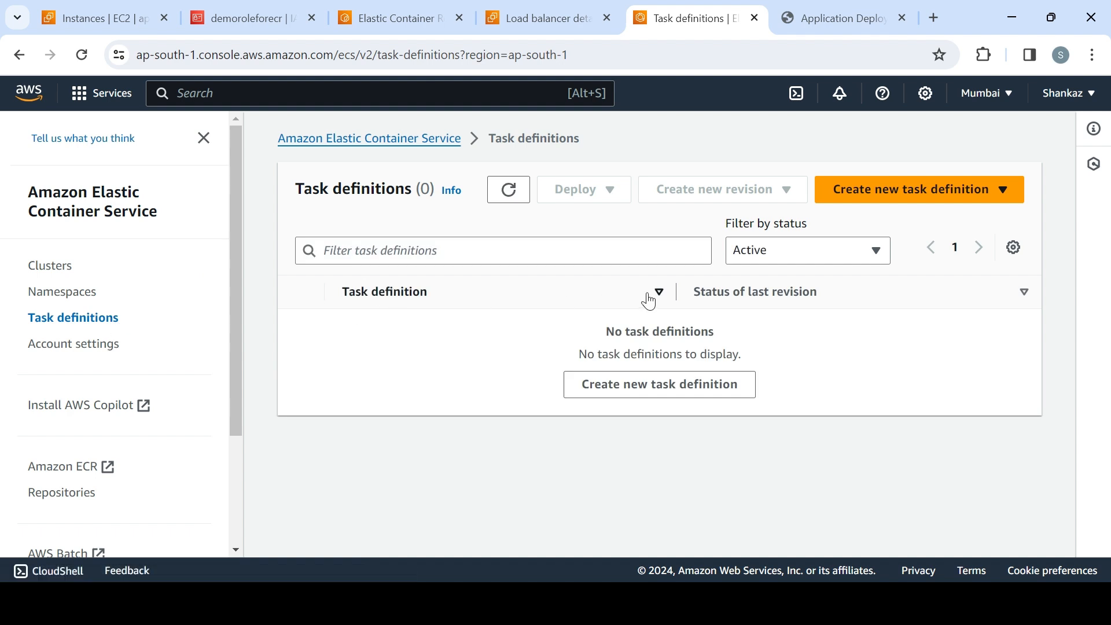
click(898, 196)
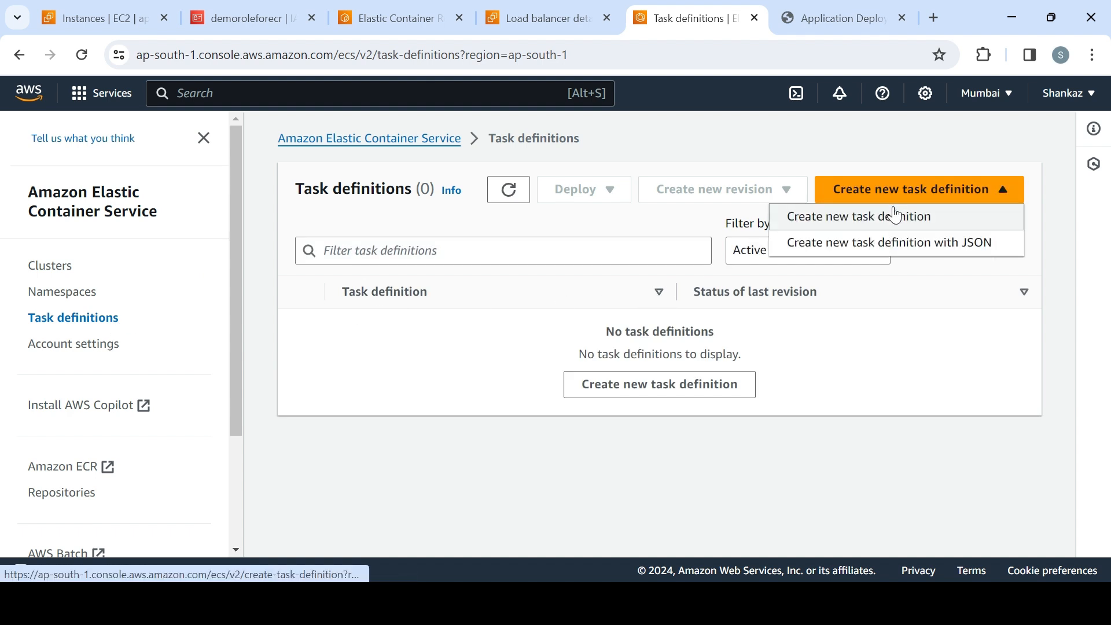
click(897, 225)
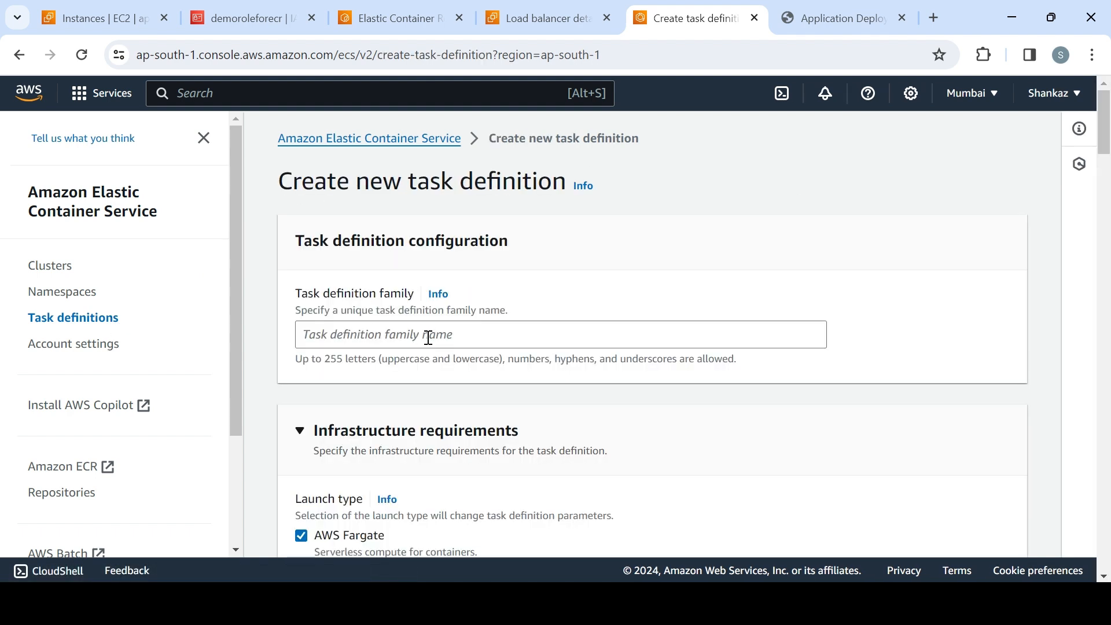
click(428, 336)
click(449, 408)
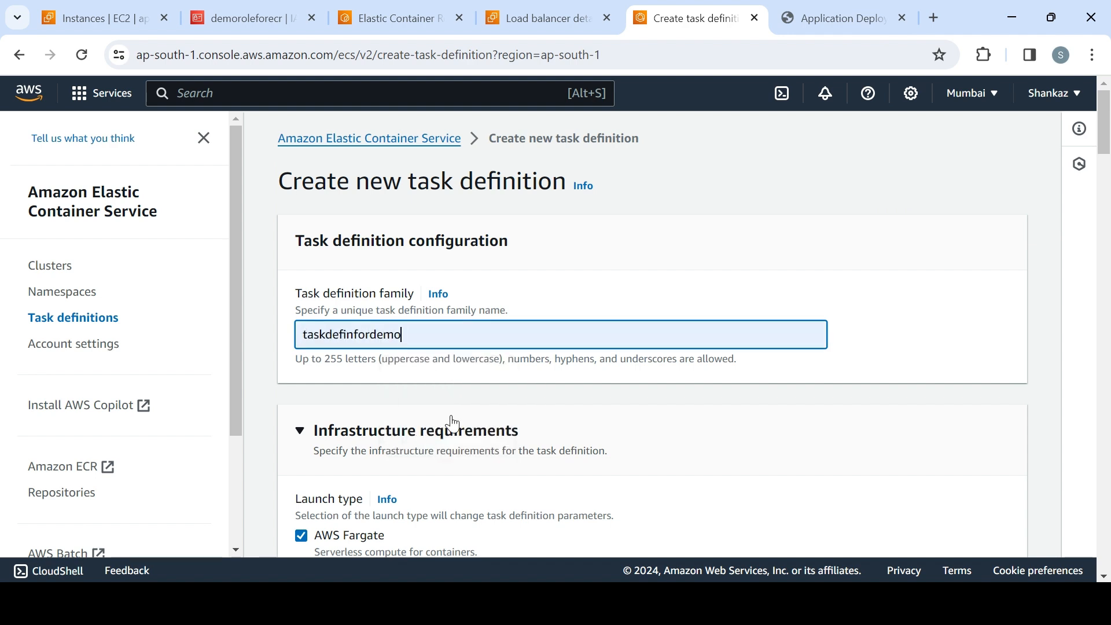
Step: Review the task definition's infrastructure requirements and the task execution role options, keeping Create new role selected
scroll(1106, 158, down, 2)
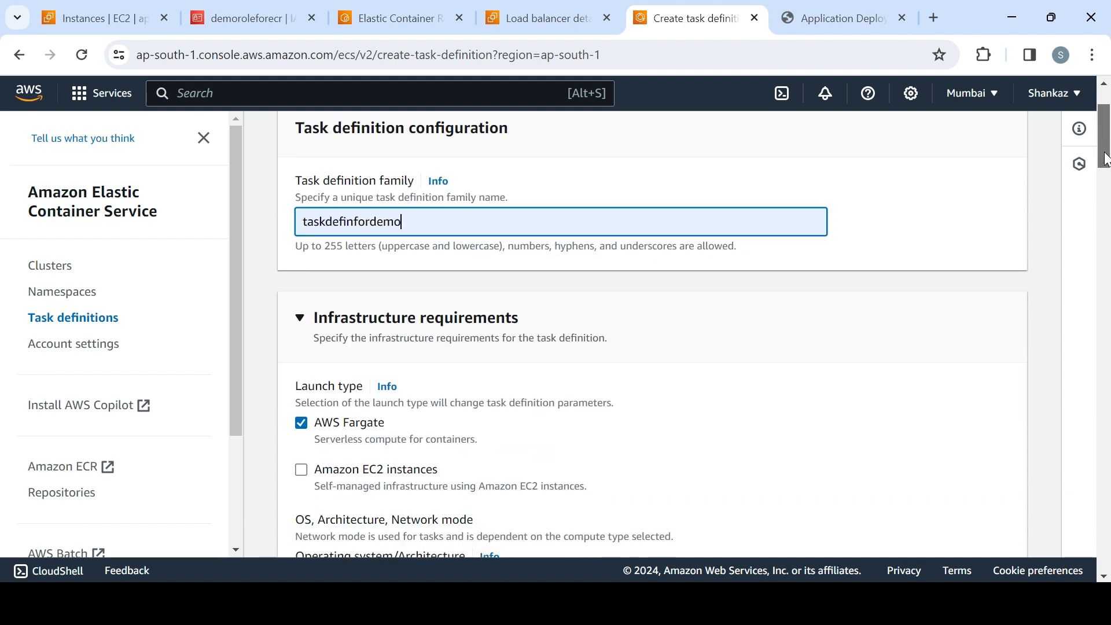
drag(1106, 158, 1107, 160)
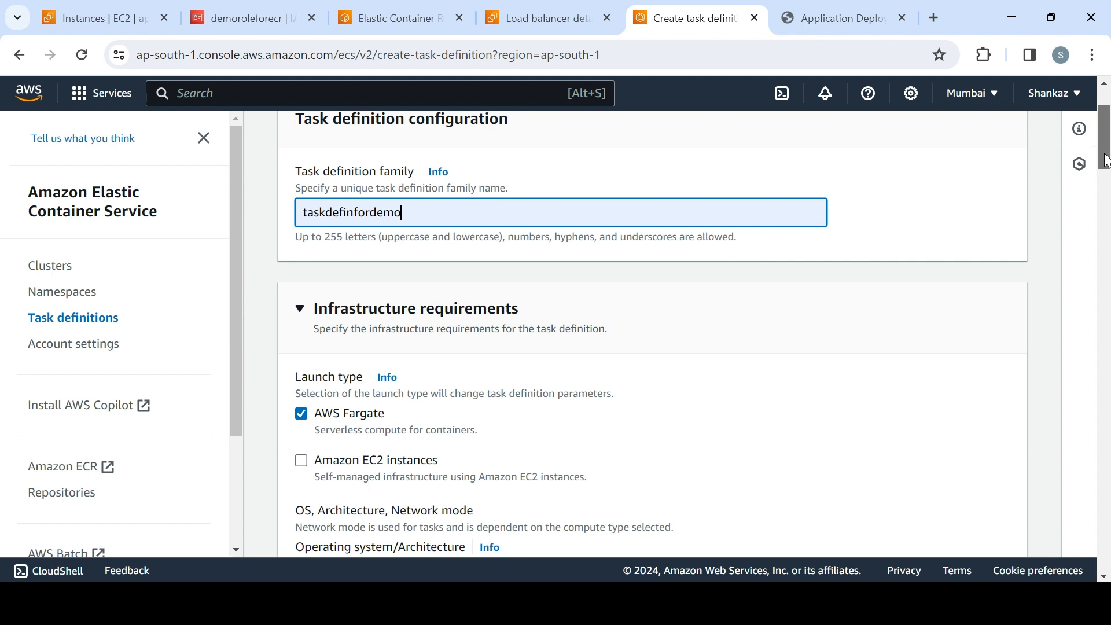
drag(1106, 160, 1106, 235)
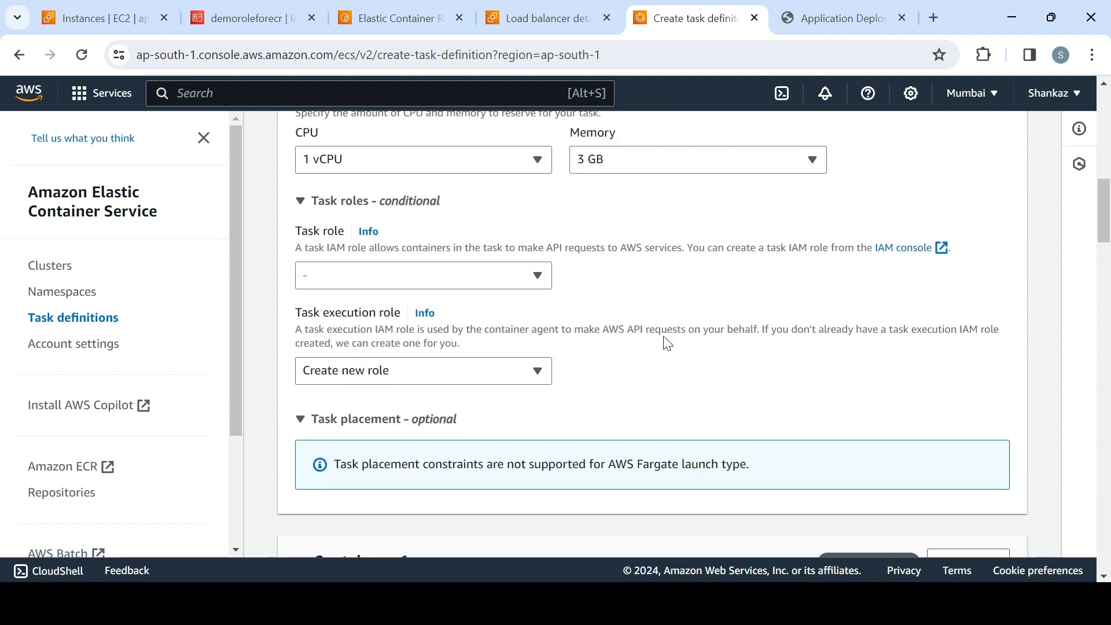
click(517, 381)
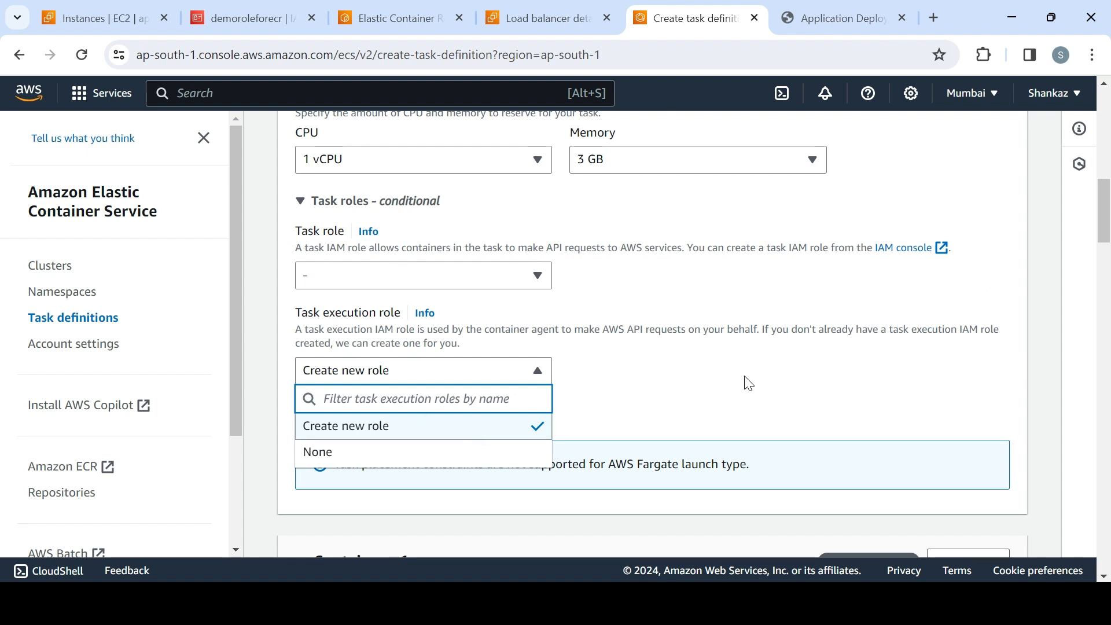
click(775, 370)
Step: Name the first container of the task definition imagefordemo
drag(1105, 218, 1108, 254)
scroll(542, 197, down, 2)
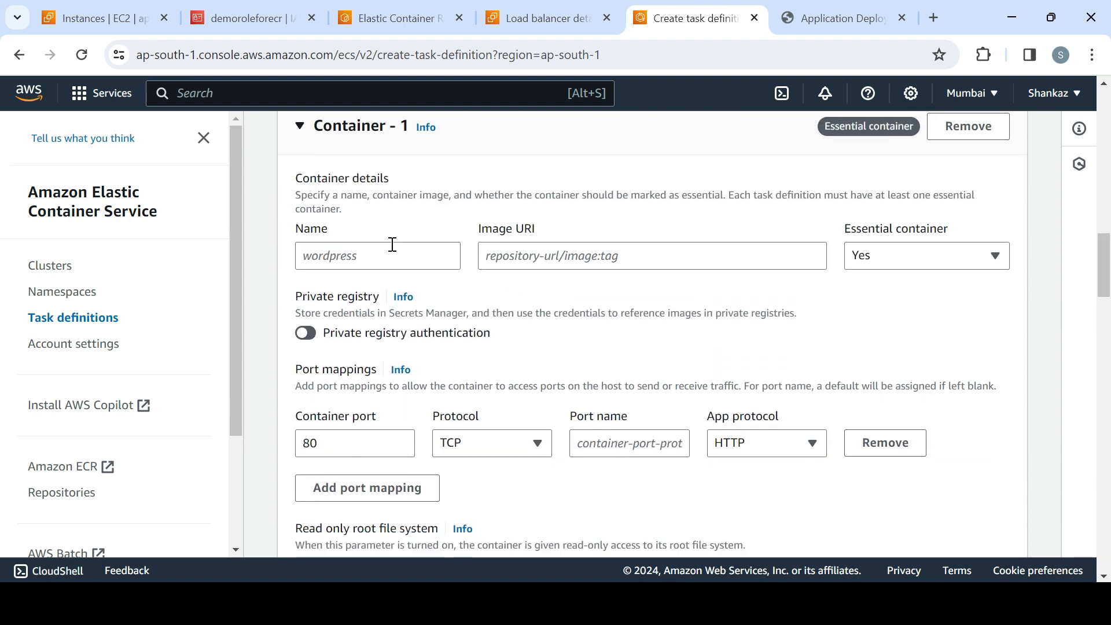
click(399, 263)
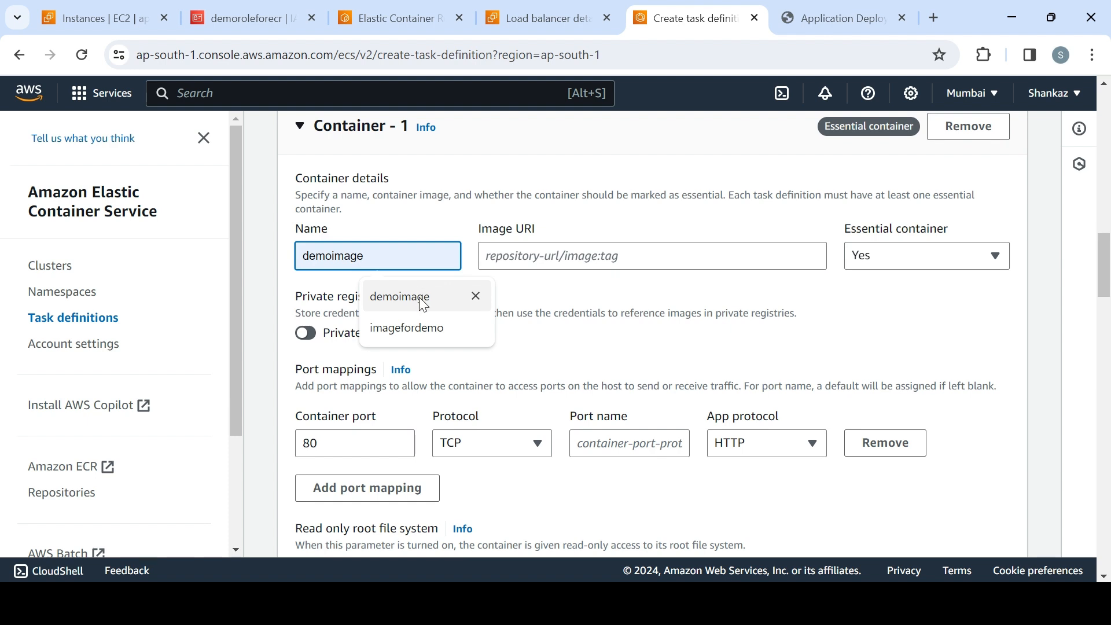
click(412, 330)
Step: Copy the URI of the latest image in the demoappdeployment ECR repository and paste it as the container's image URI
click(567, 267)
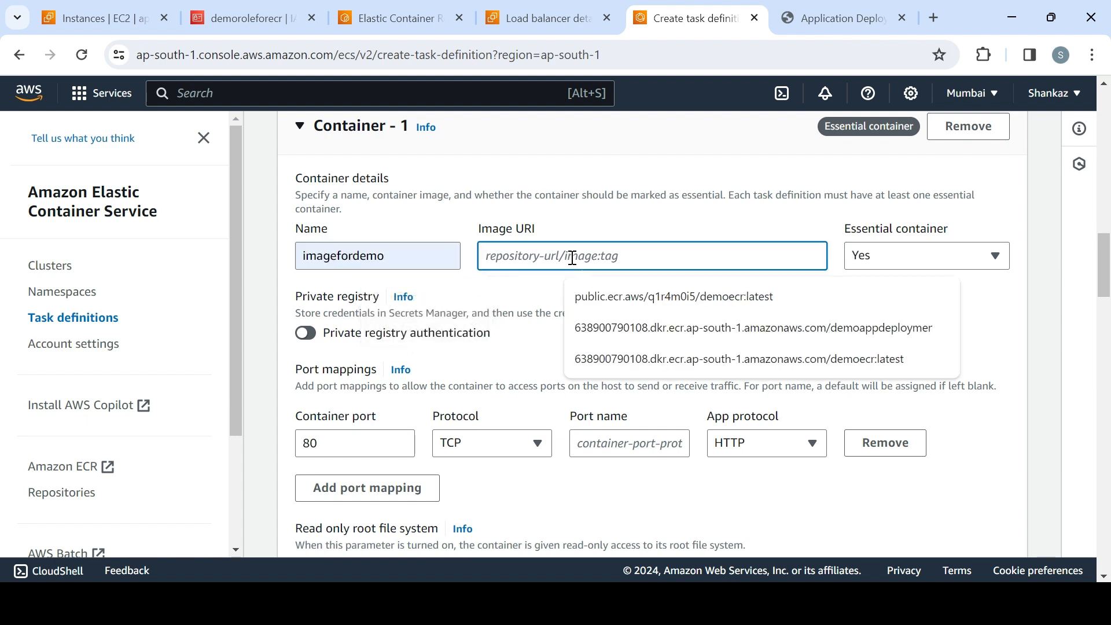
click(407, 18)
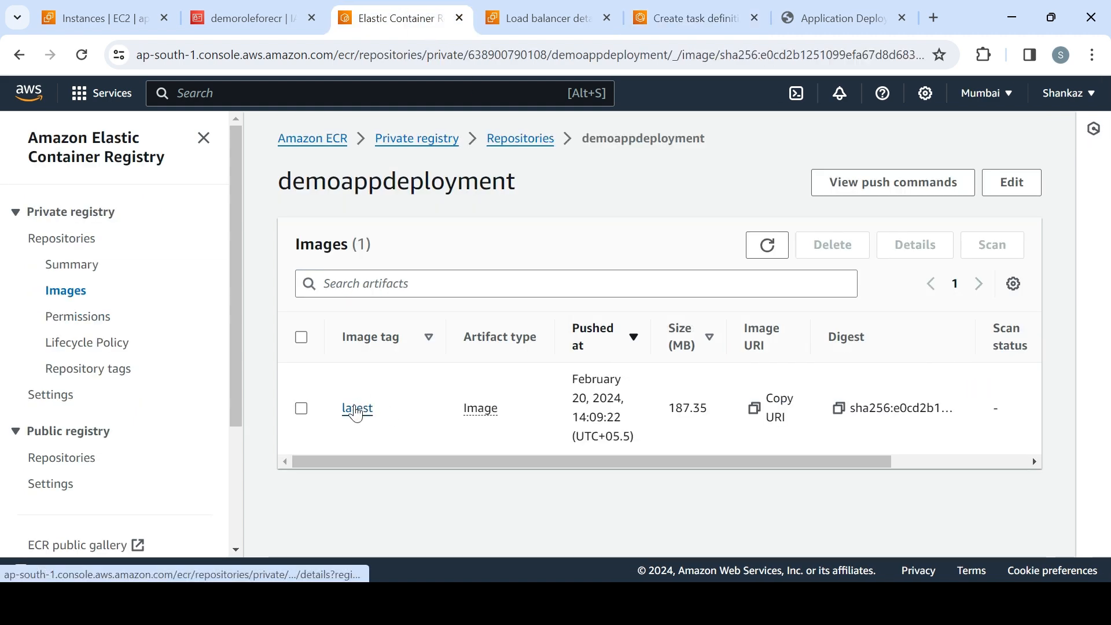
click(355, 410)
click(307, 400)
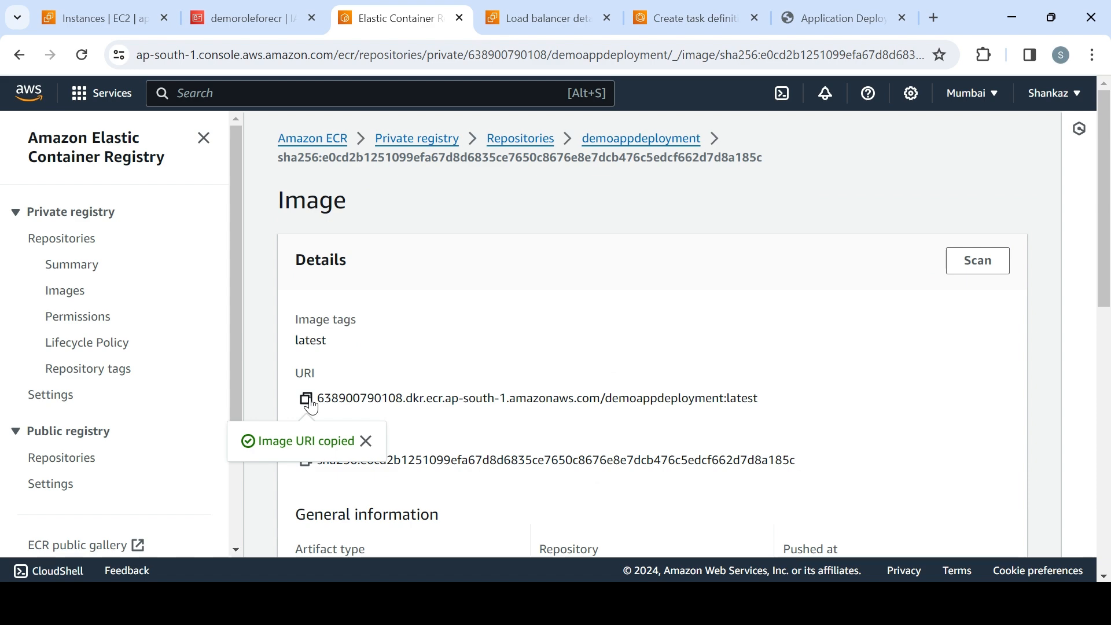
click(306, 399)
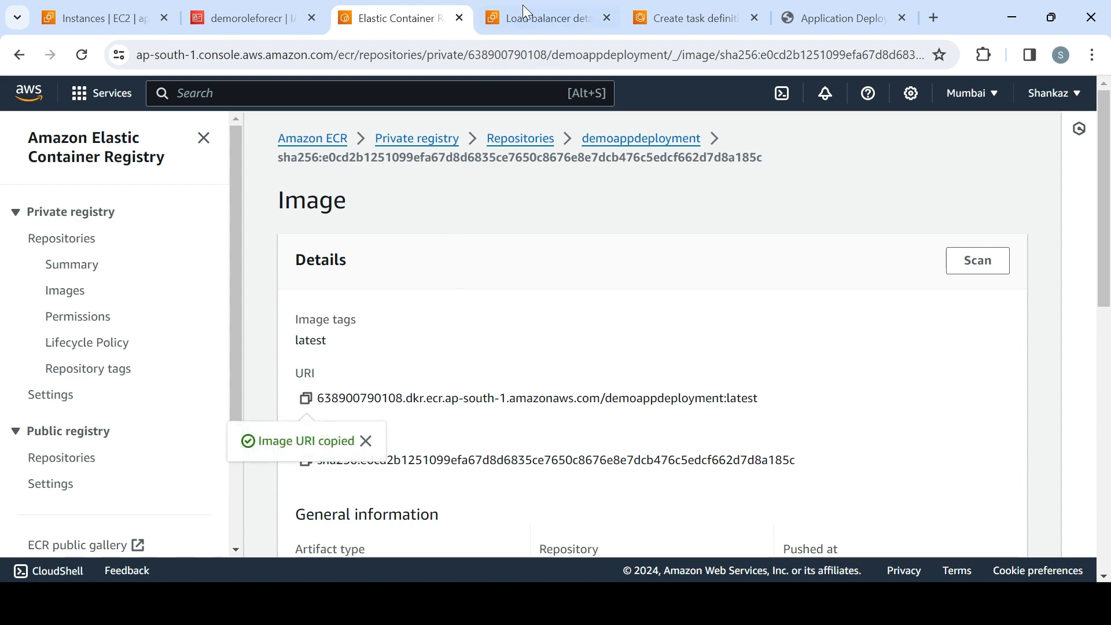
click(696, 15)
click(555, 257)
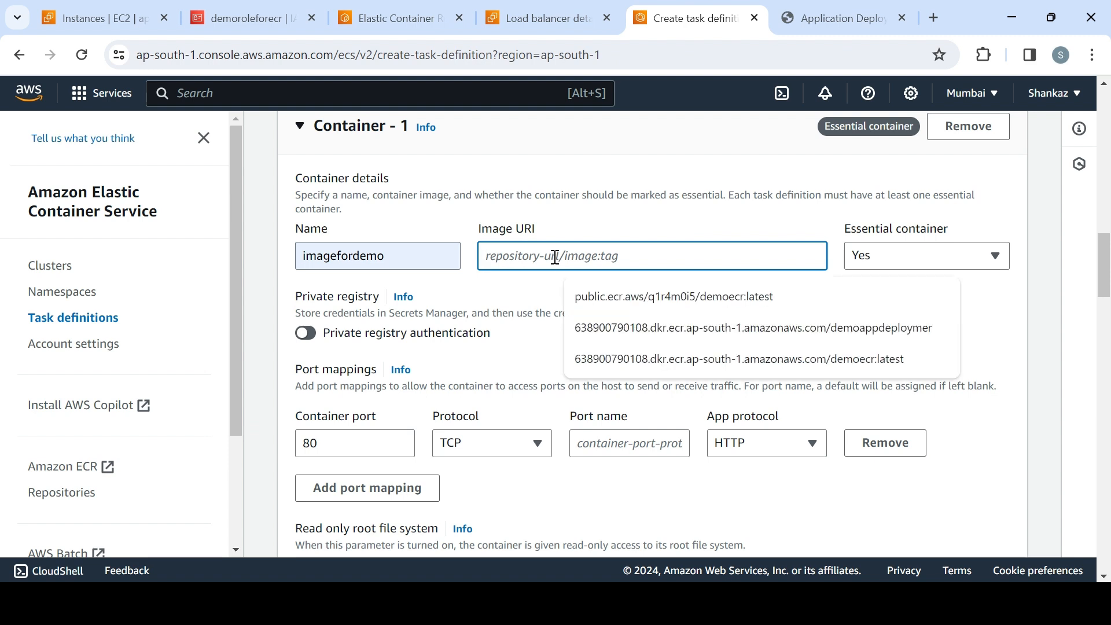
key(ctrl+v)
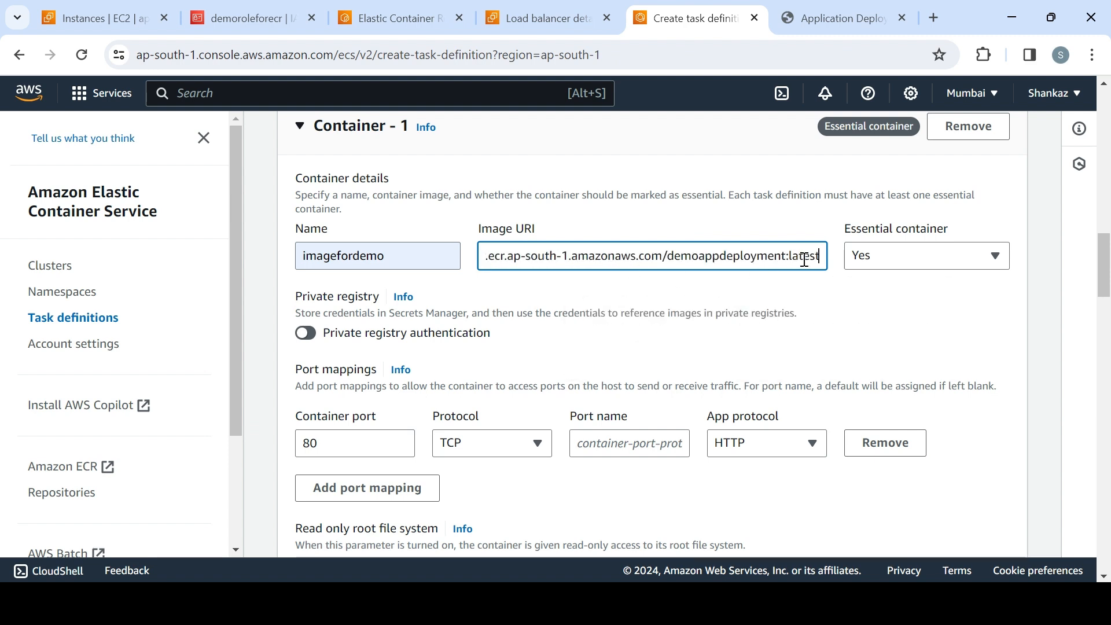
Step: Set the container's port name to port-80 and turn off log collection
click(618, 443)
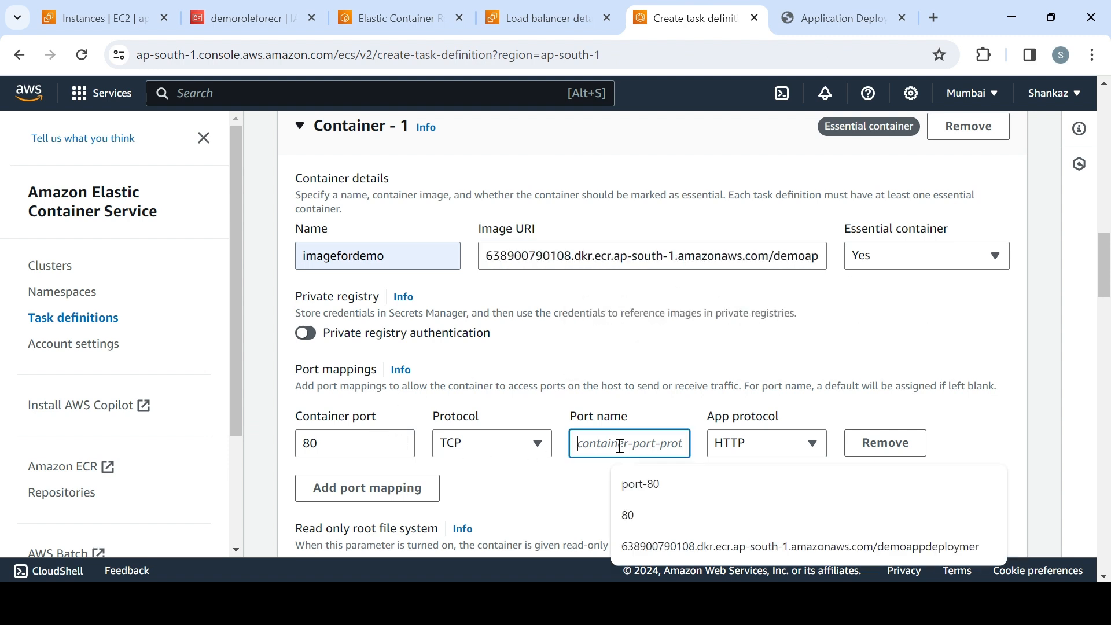
click(640, 483)
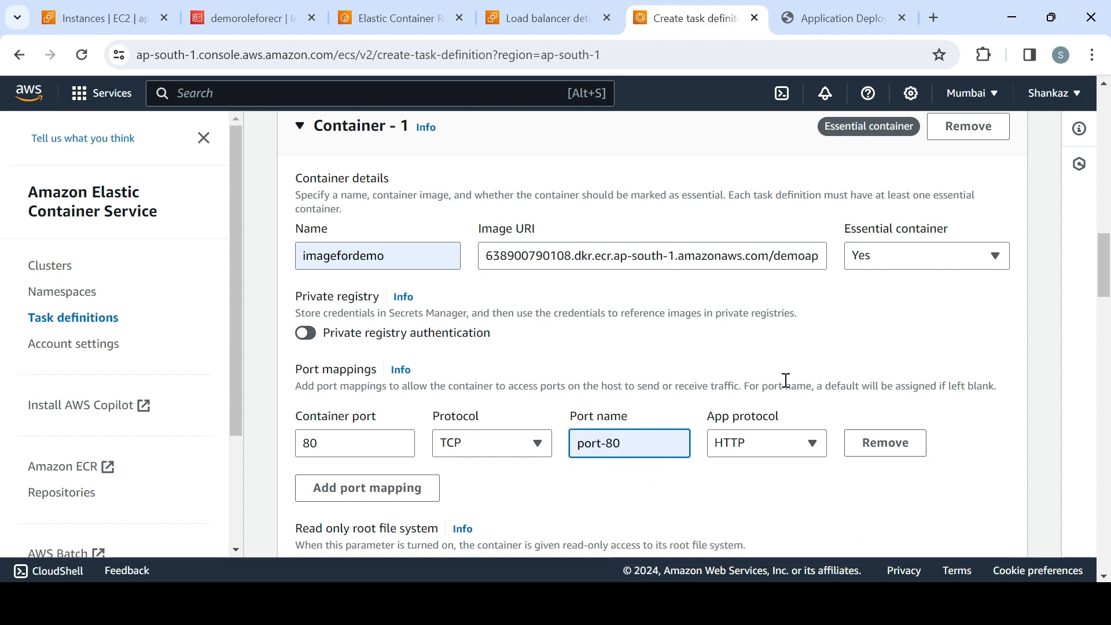
drag(1108, 258, 1108, 383)
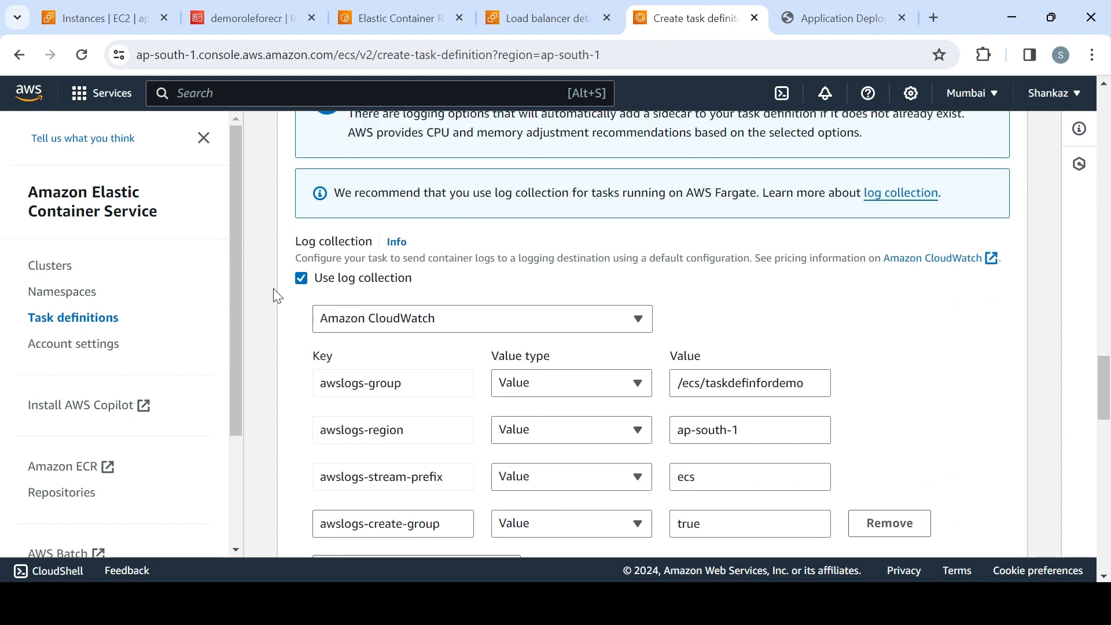
click(300, 279)
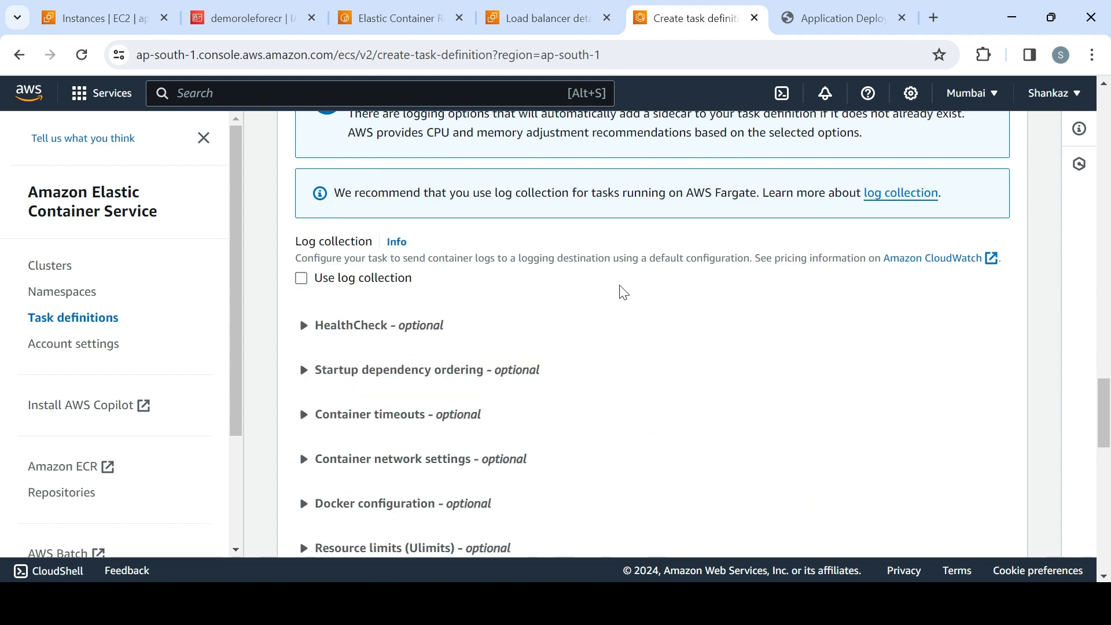
Step: Create the task definition, then return to the ECS clusters list and dismiss the notification
drag(1104, 386, 1106, 522)
click(999, 544)
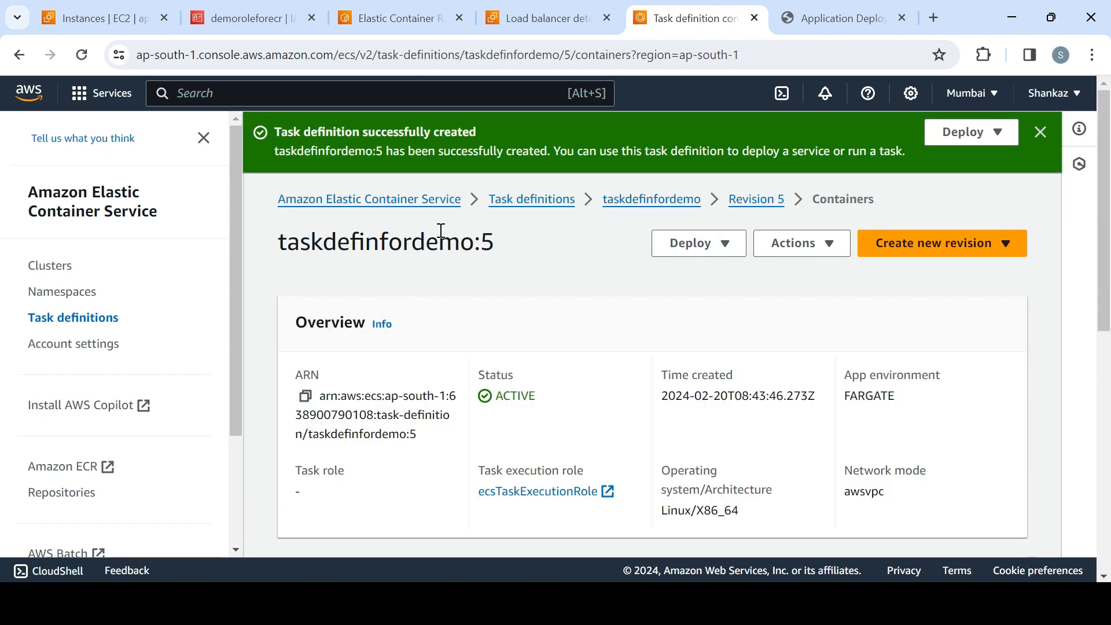
click(55, 267)
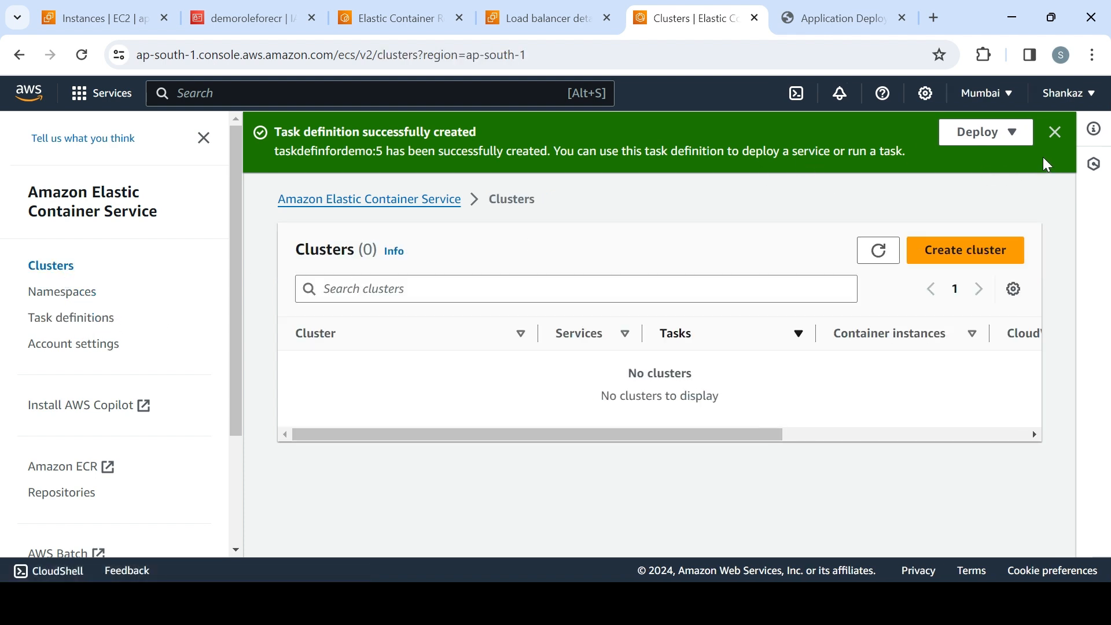
click(1054, 132)
Step: Create an ECS cluster named democlusterforwebapp on AWS Fargate (serverless)
click(977, 187)
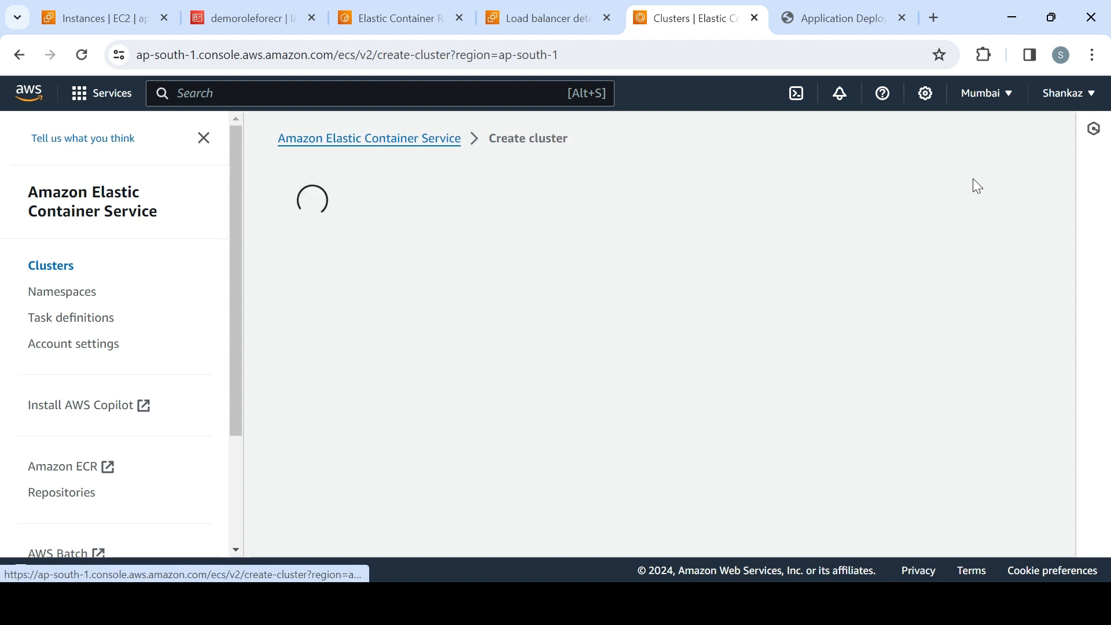
click(443, 358)
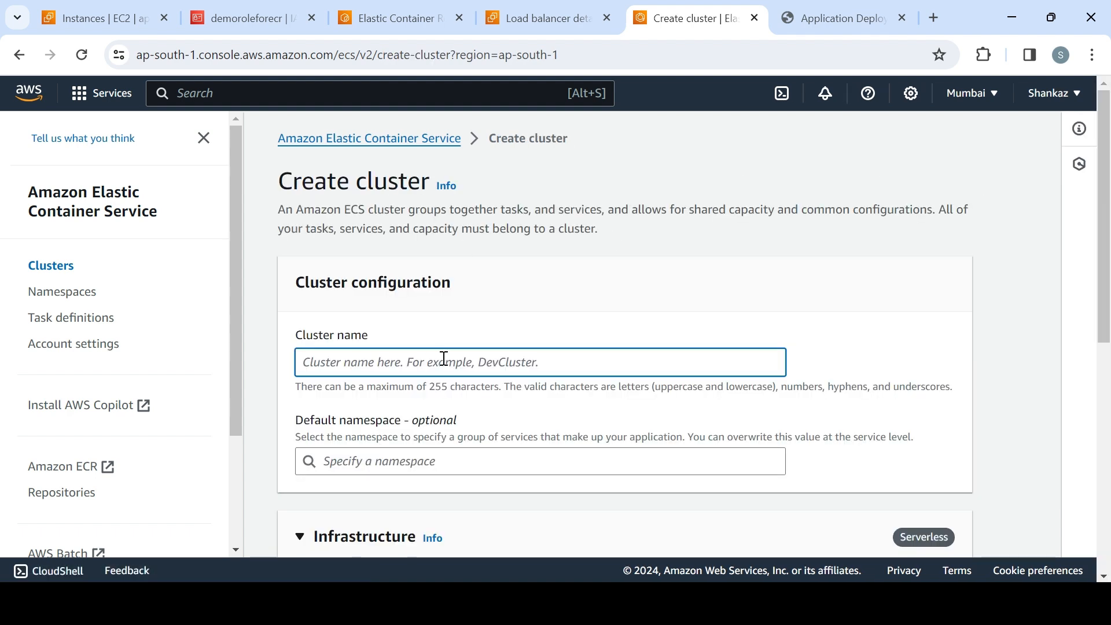
text(democlusterforwebapp)
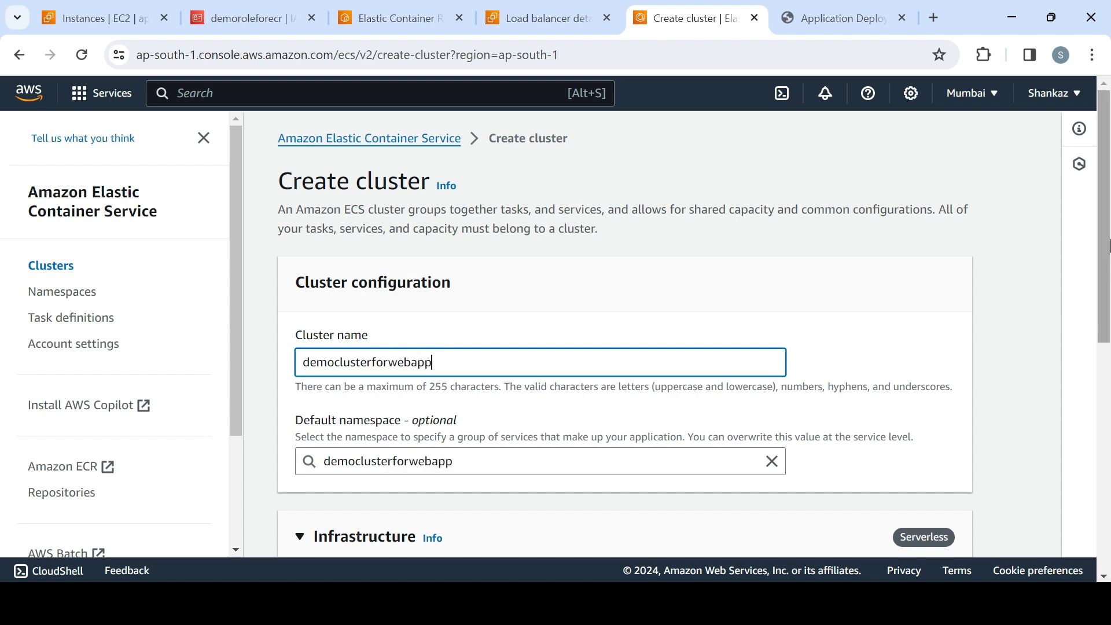
scroll(1108, 480, down, 7)
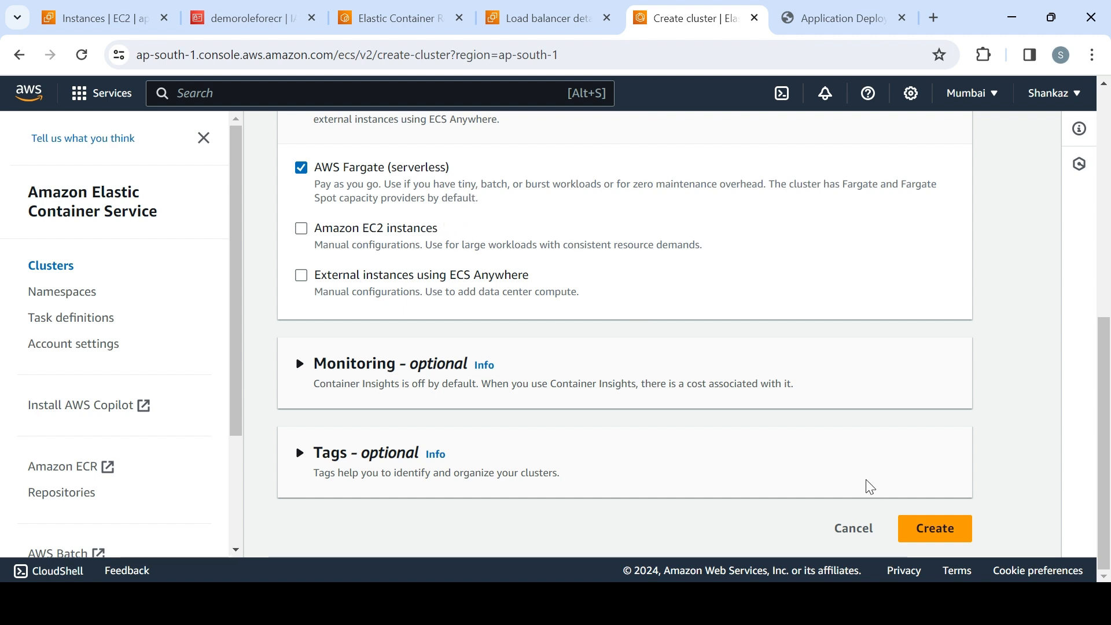
click(936, 528)
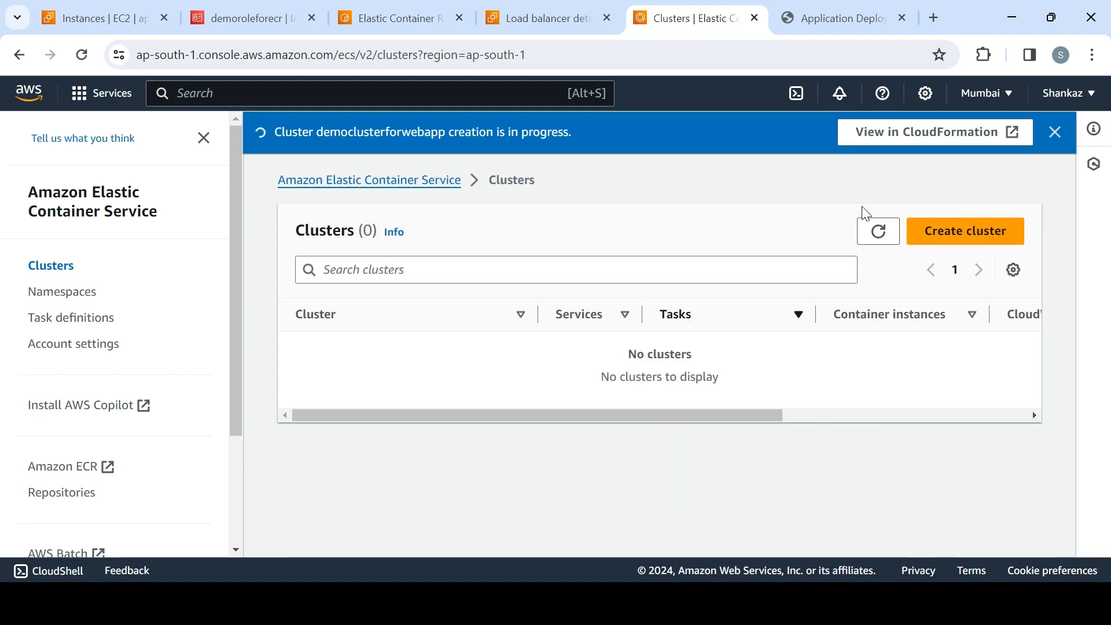
Step: Check the cluster's creation progress in its CloudFormation stack events and refresh the event list
click(898, 237)
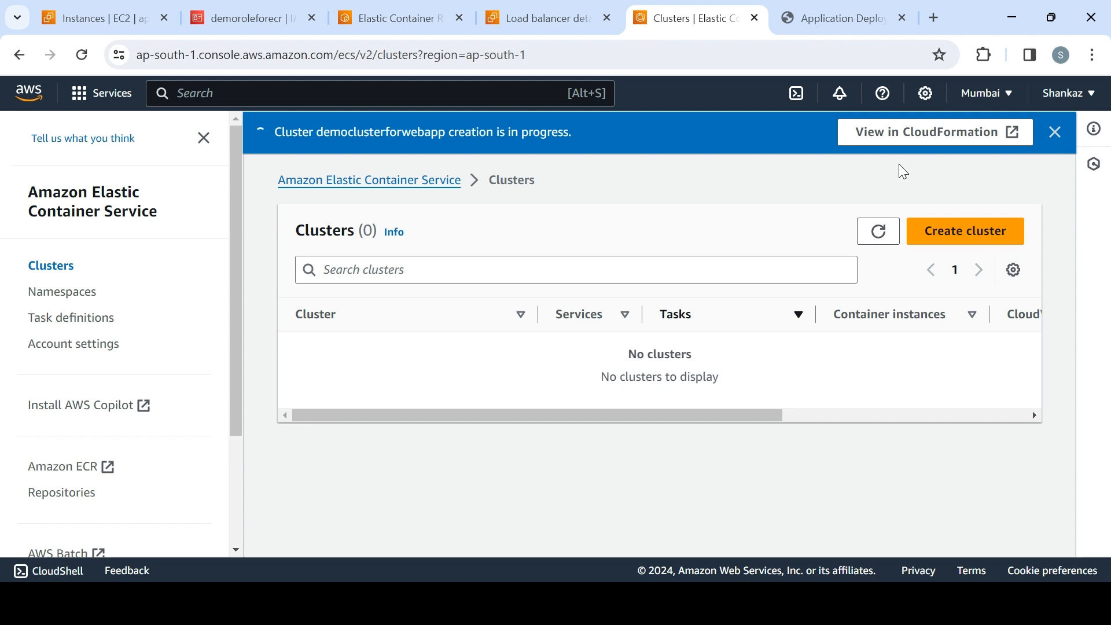
click(911, 144)
click(723, 22)
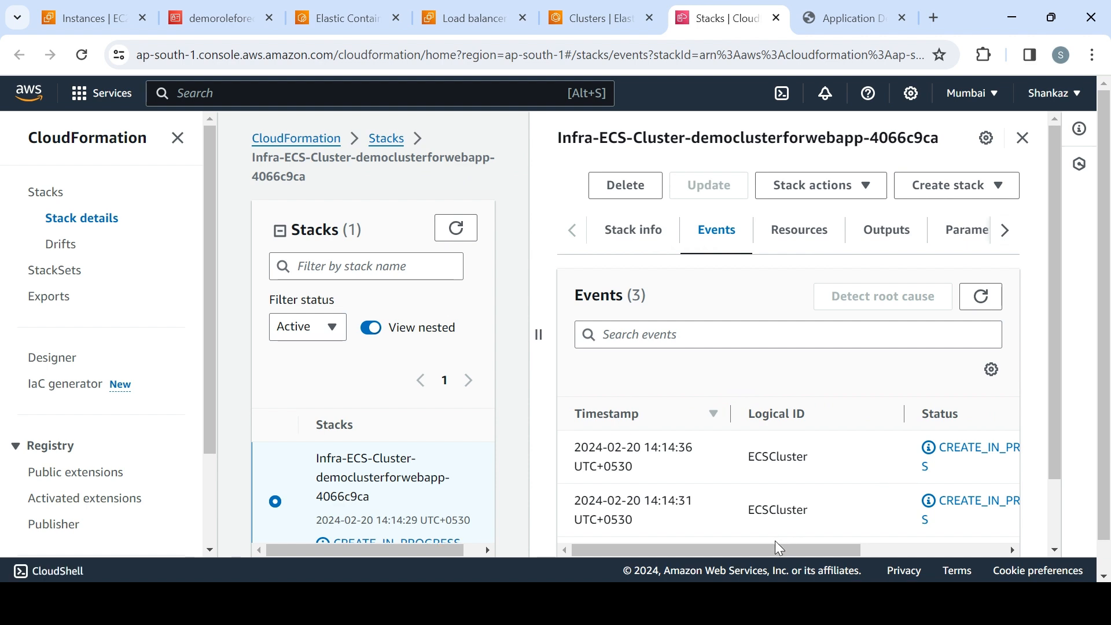
drag(841, 549, 977, 536)
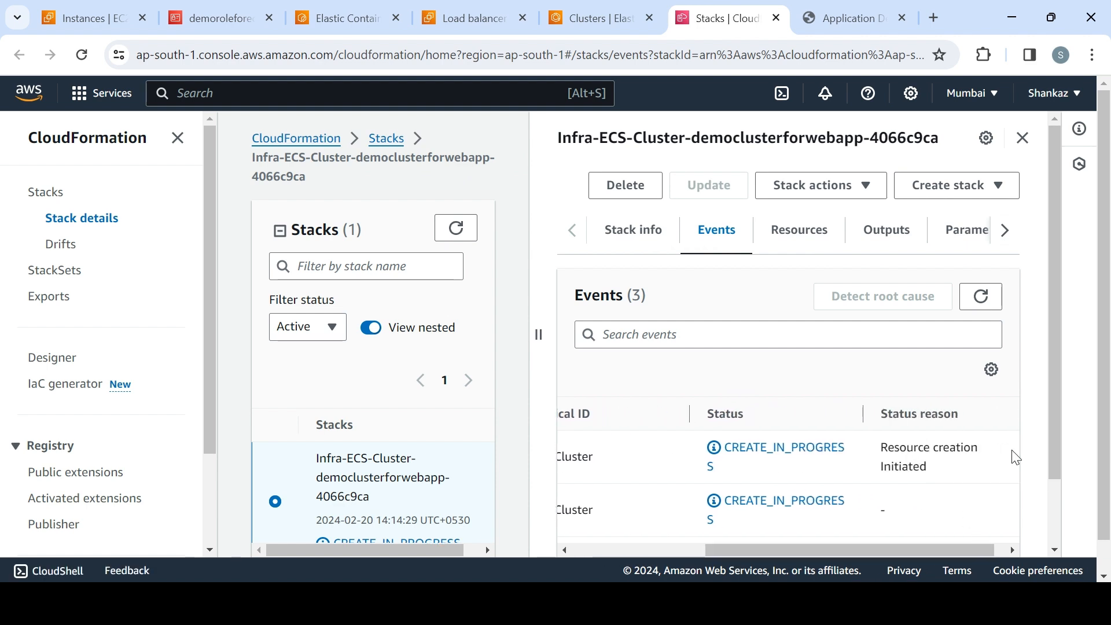
drag(1053, 436, 1046, 375)
click(980, 296)
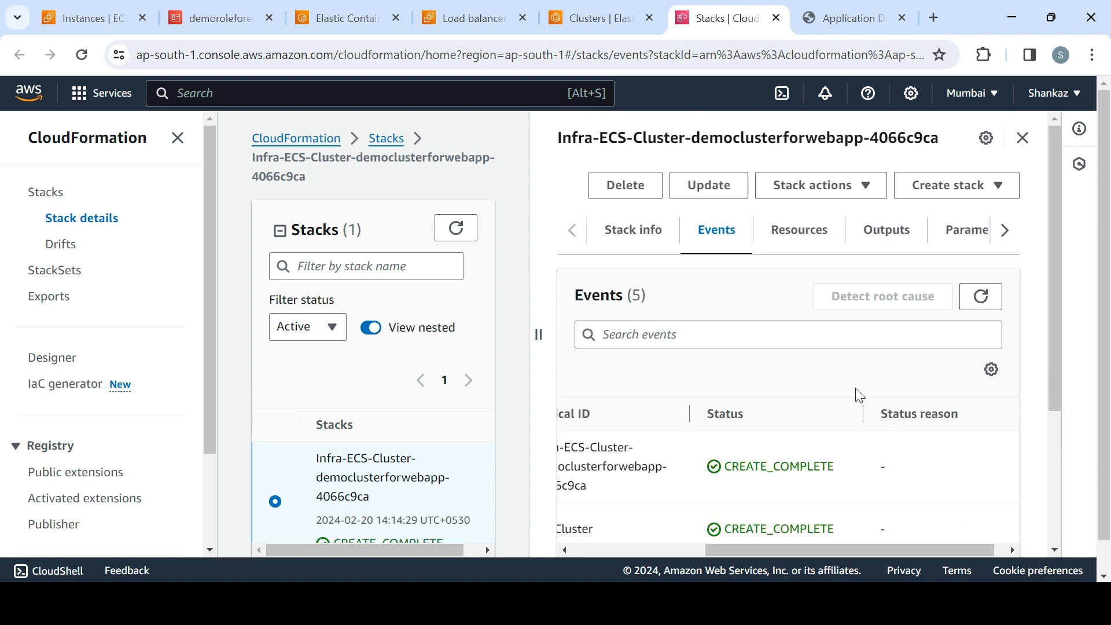
Step: Return to the ECS clusters list and open the services section of democlusterforwebapp
click(590, 24)
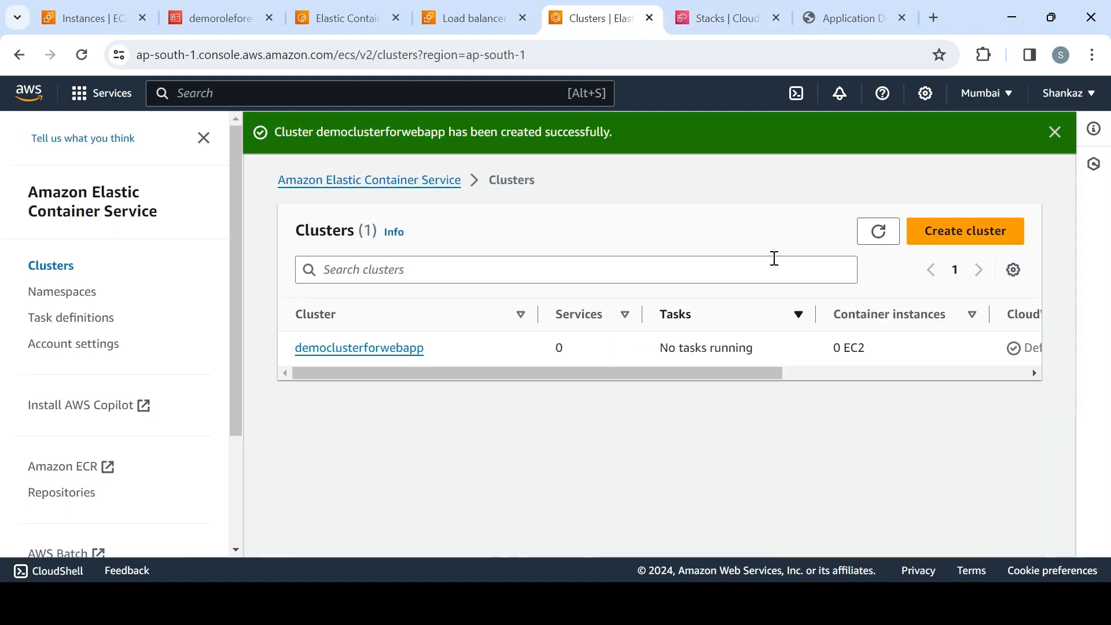
click(389, 349)
drag(1105, 262, 1109, 445)
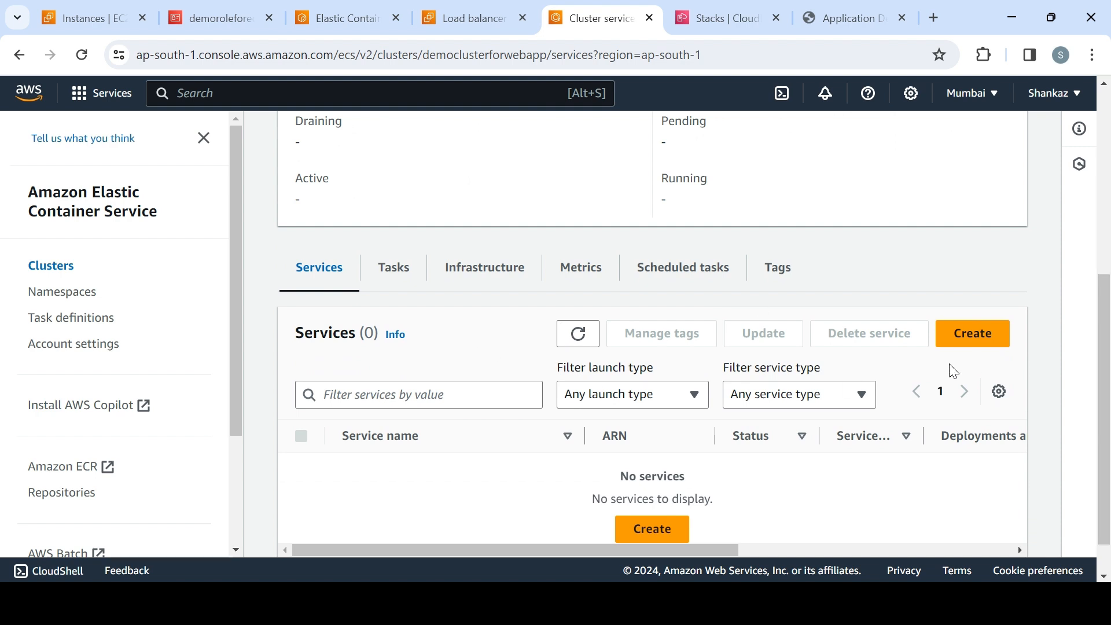
Step: Start creating a service in democlusterforwebapp and choose Launch type as its compute option, keeping FARGATE
click(969, 344)
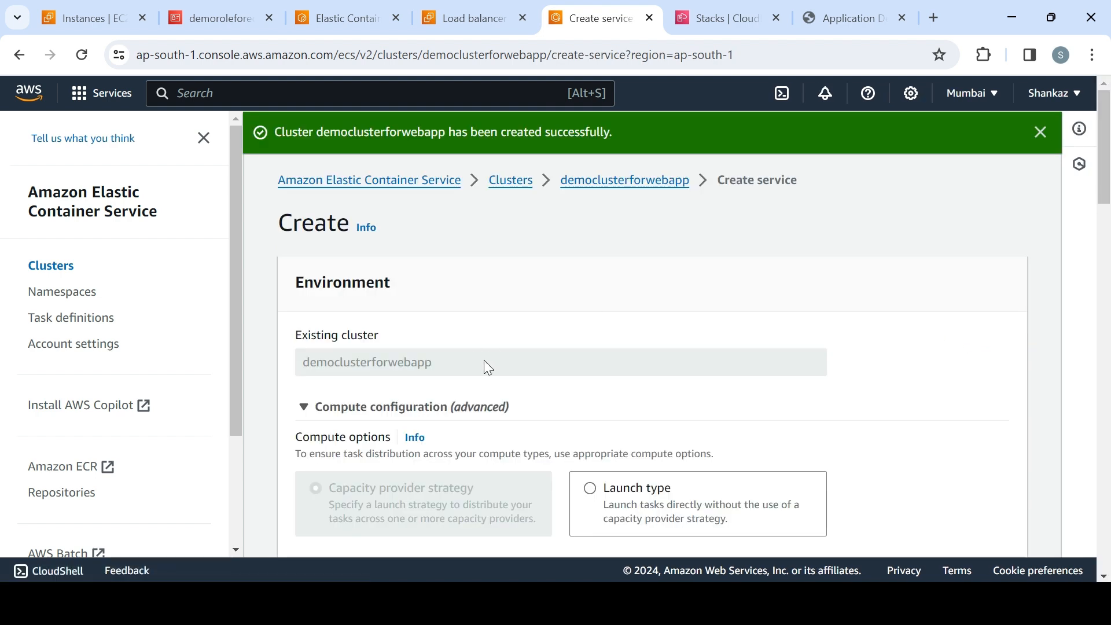
drag(1107, 175, 1109, 243)
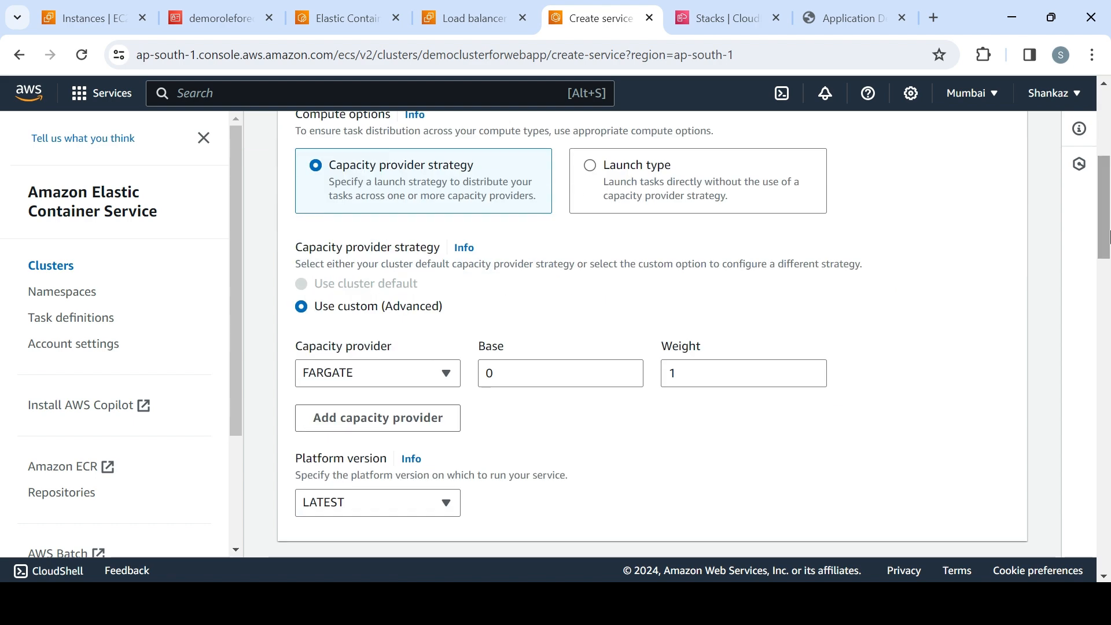
click(663, 209)
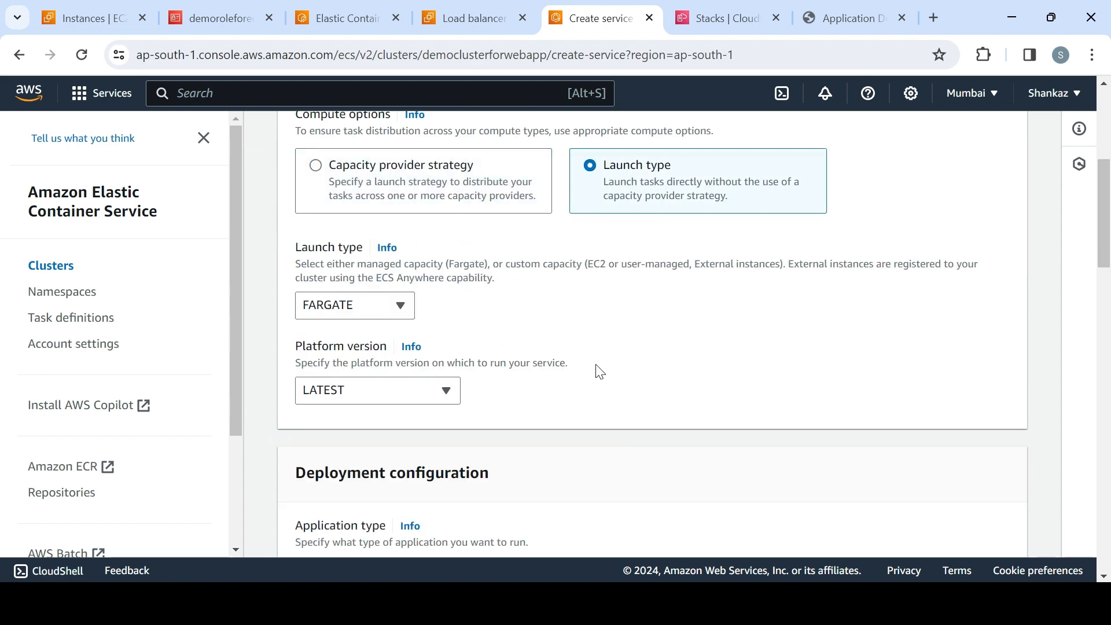
Step: Select the task definition family taskdefinfordemo with revision 5 (LATEST), keeping Service as the application type
drag(1109, 237, 1109, 268)
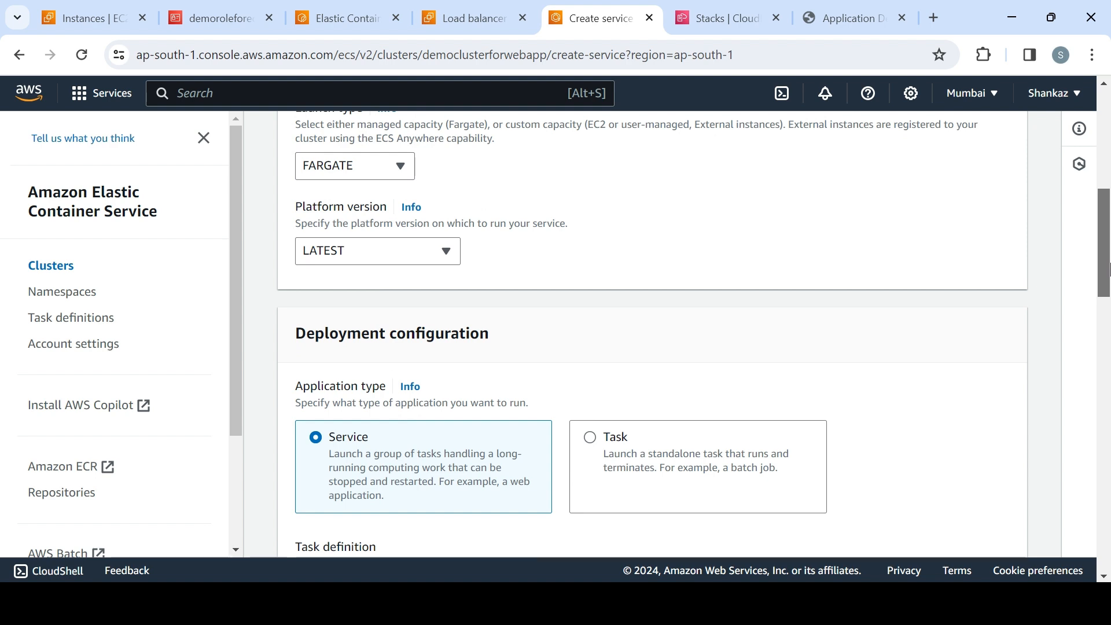
drag(1109, 267, 1110, 270)
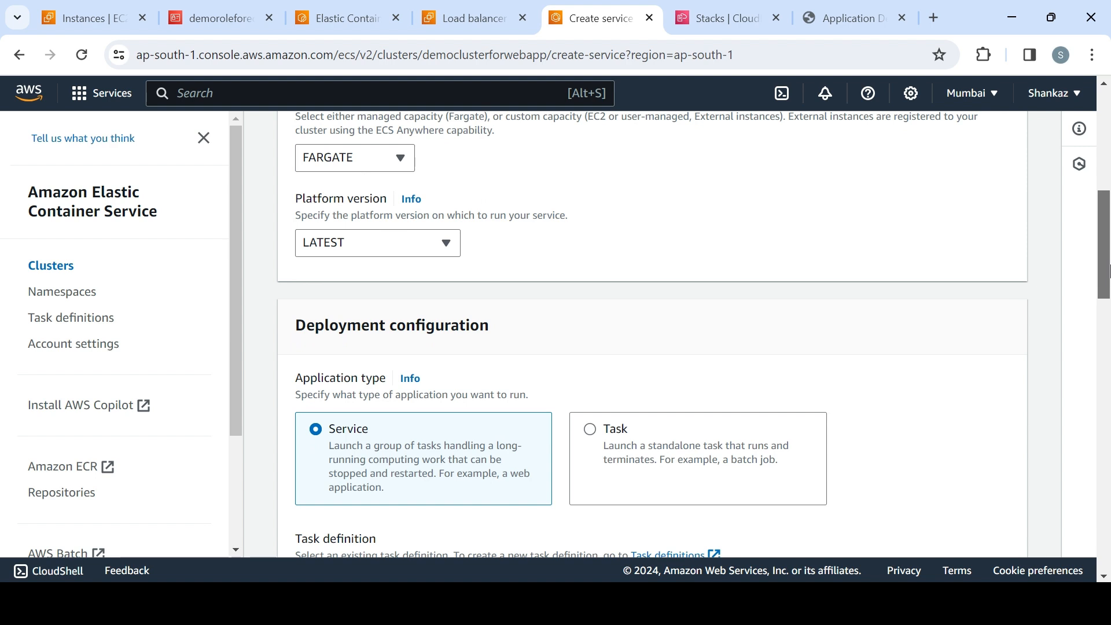
drag(1109, 270, 1109, 316)
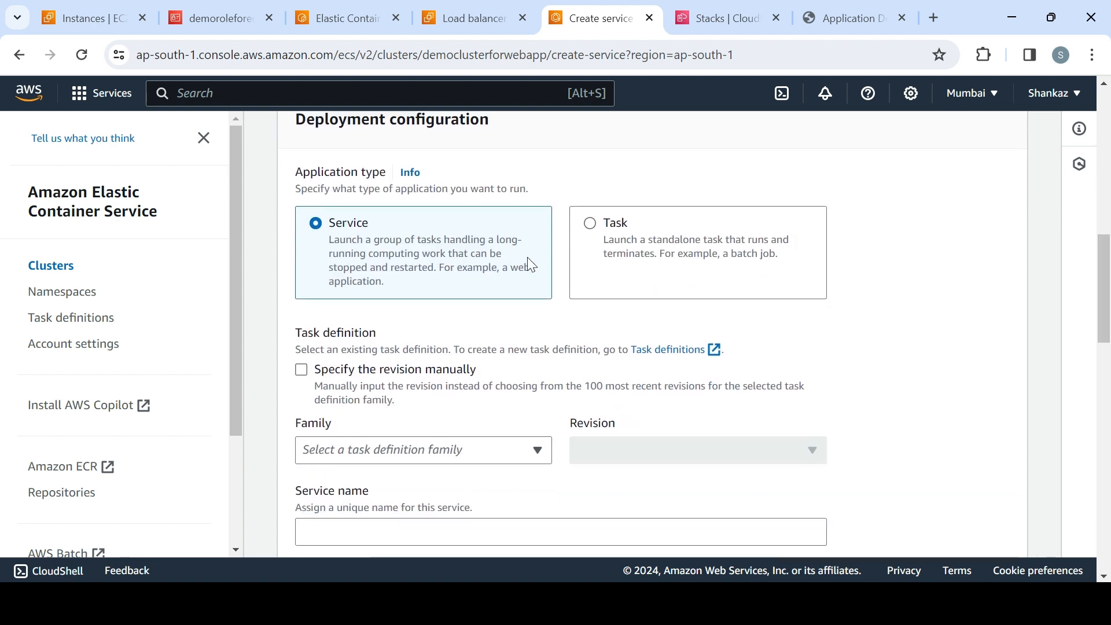
click(450, 450)
click(414, 397)
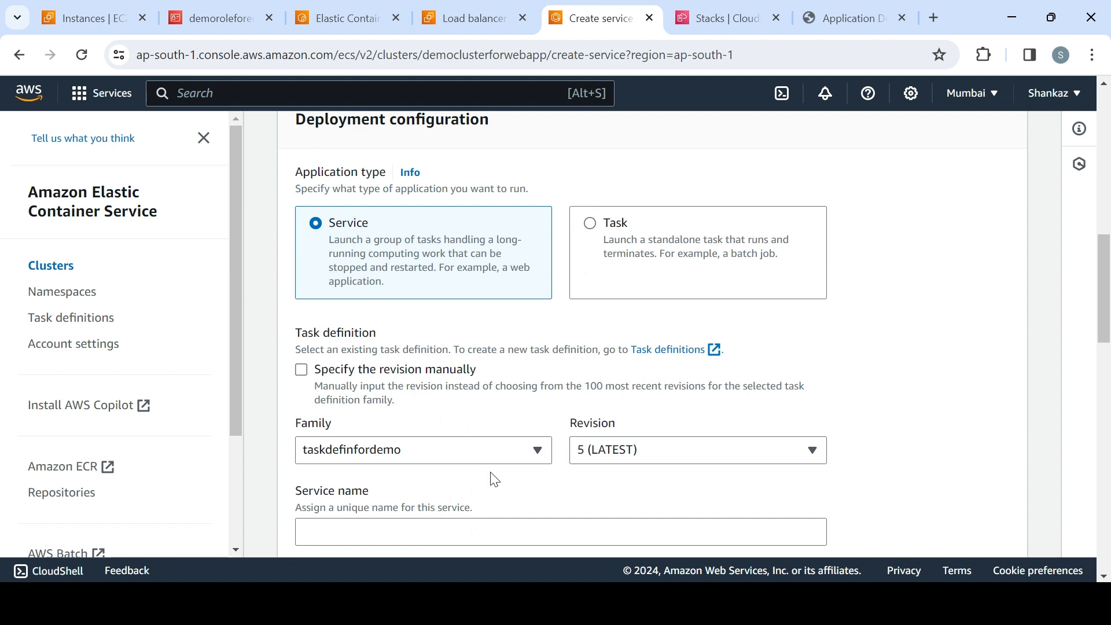
click(640, 457)
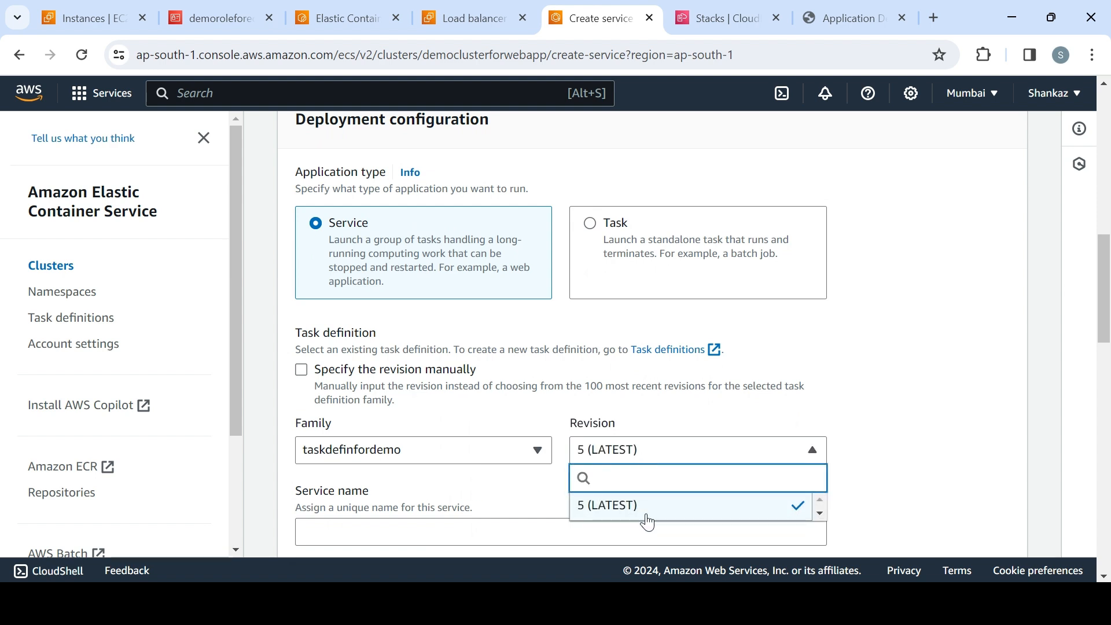
click(904, 455)
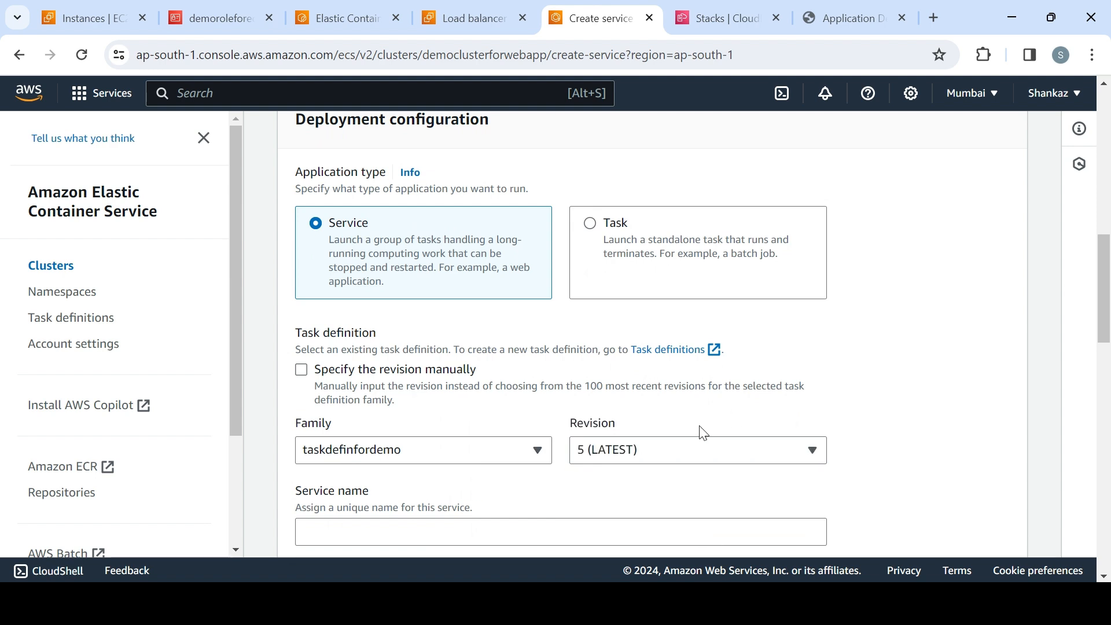
click(709, 456)
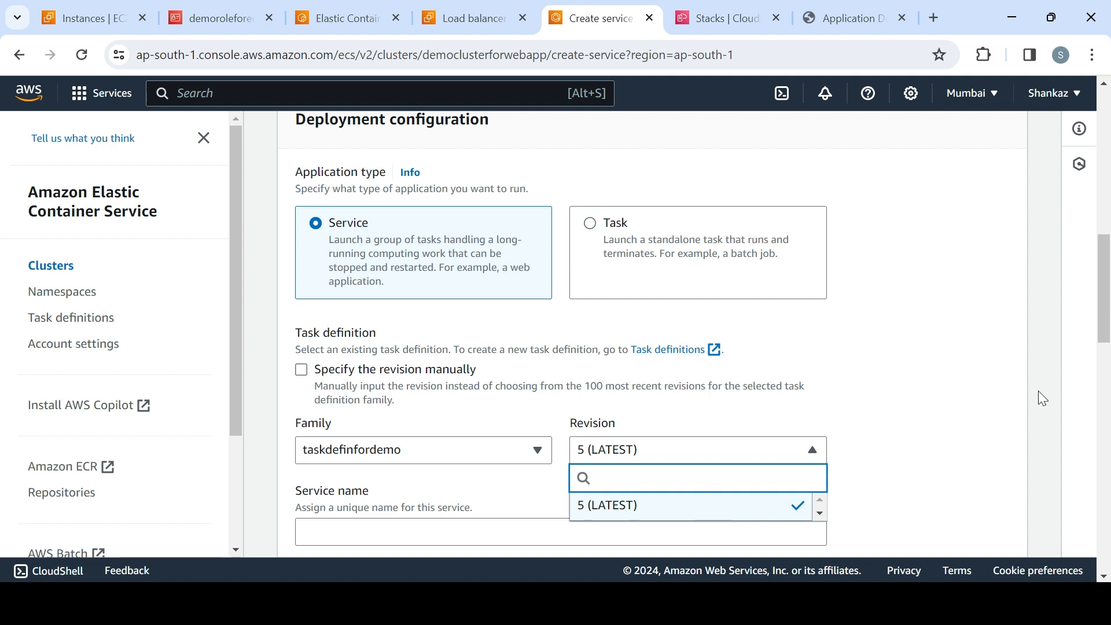
click(945, 380)
Step: Give the service the previously used web app service name and set the desired tasks to 2
scroll(1107, 317, down, 4)
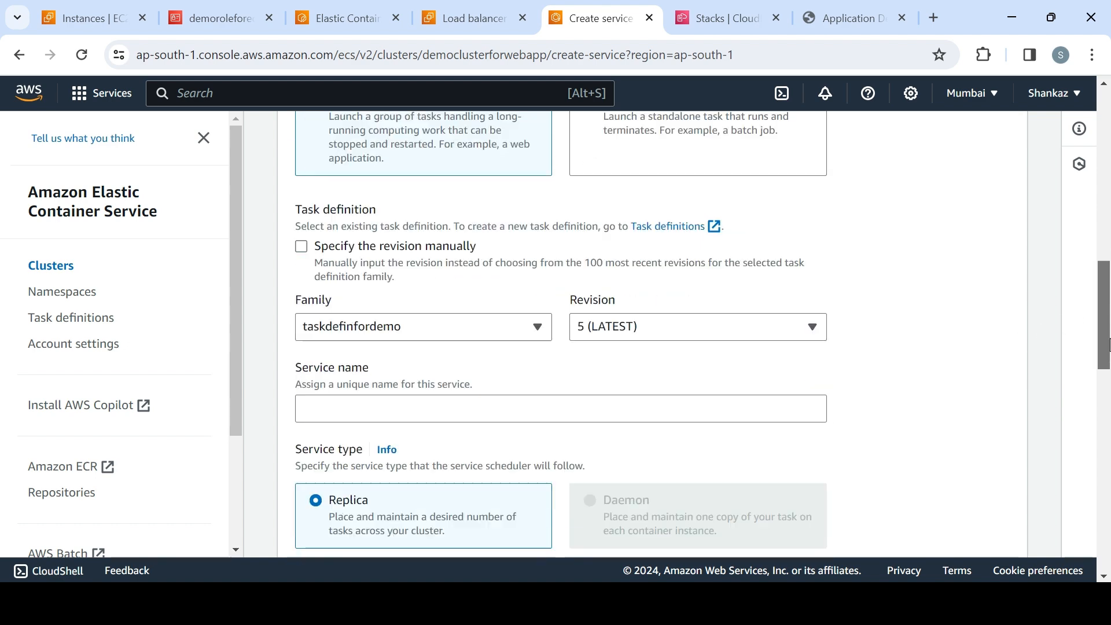
click(615, 288)
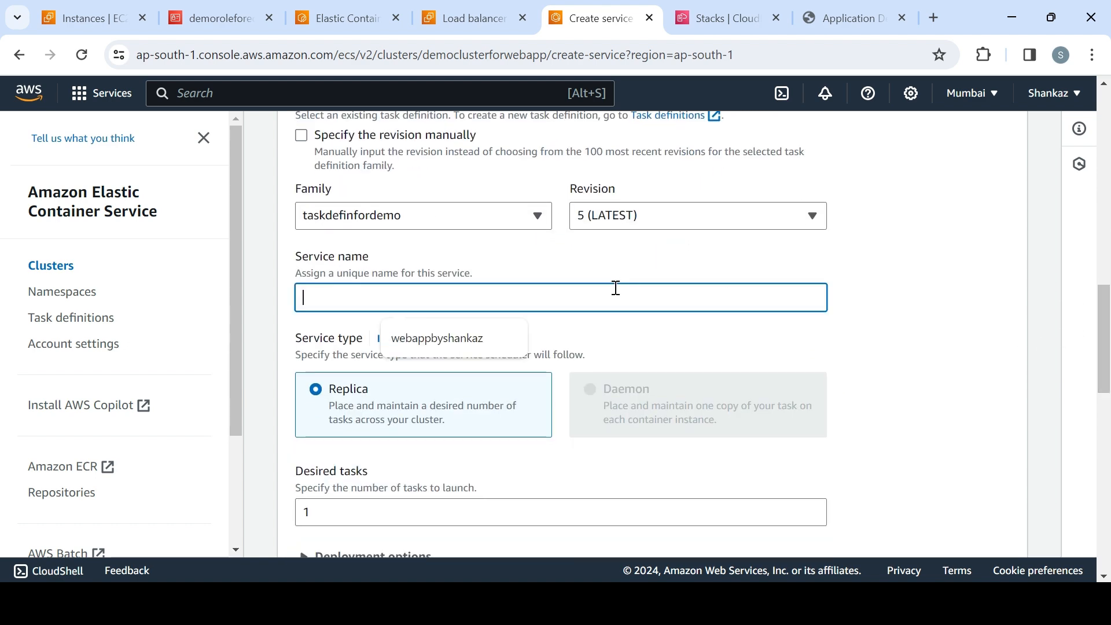
click(448, 327)
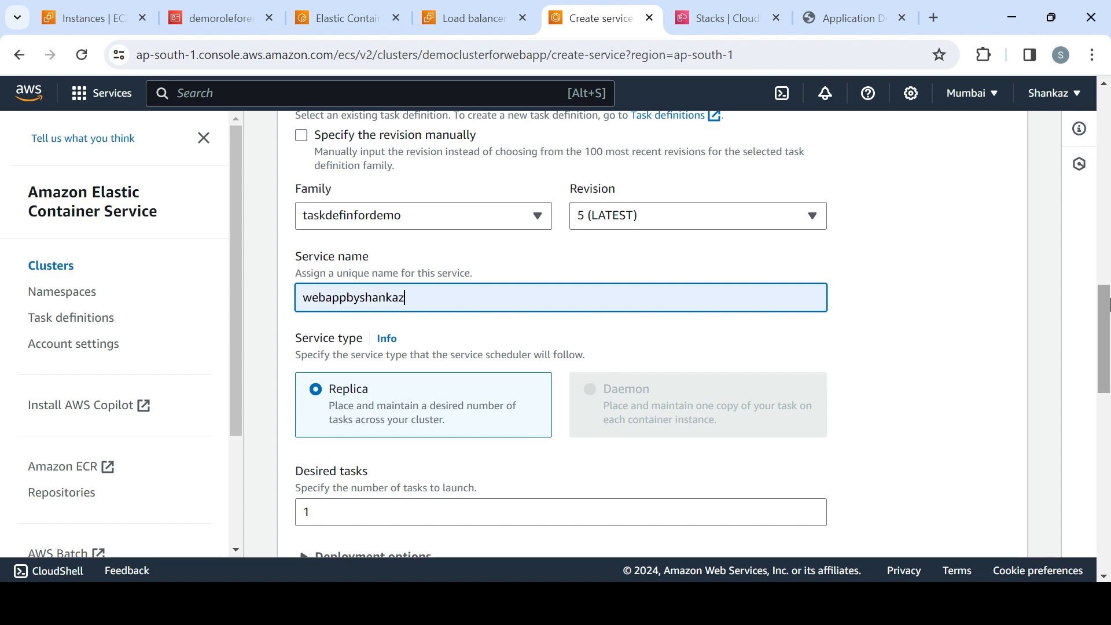
scroll(1108, 304, down, 5)
click(331, 222)
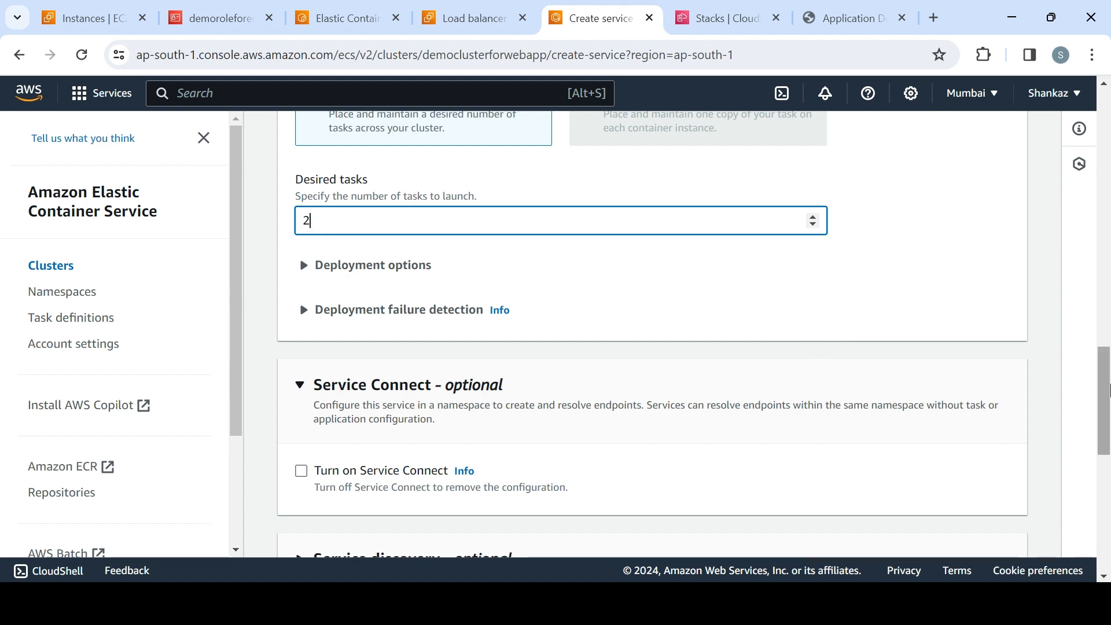
Step: Expand the service's load balancing settings and set the load balancer type to Application Load Balancer
right_click(1109, 408)
click(1110, 405)
drag(1109, 405, 1109, 488)
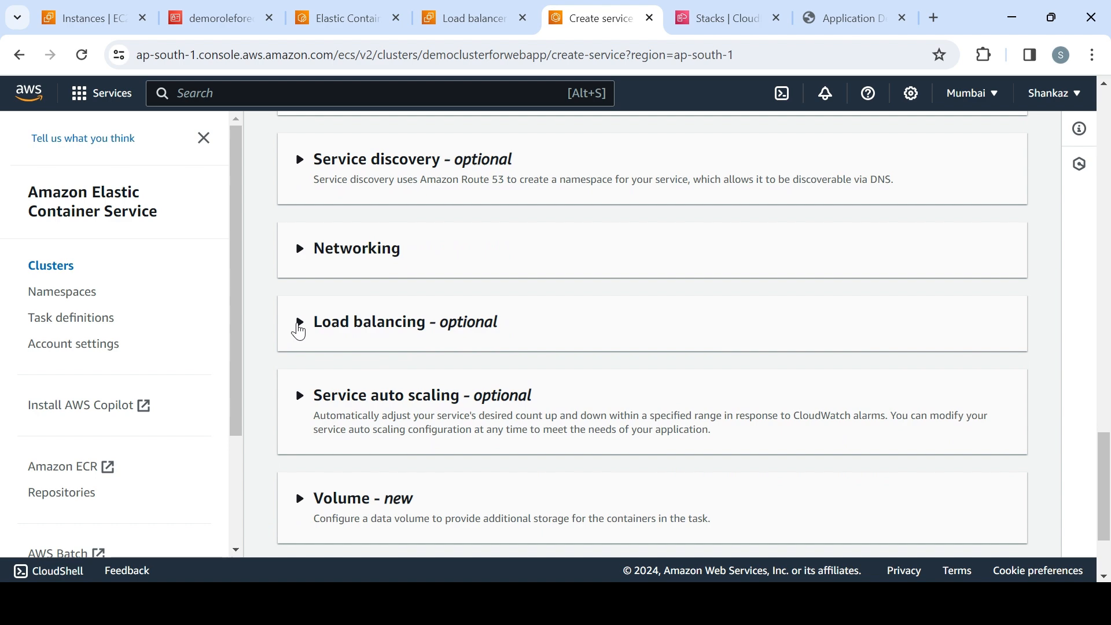
click(300, 324)
click(499, 461)
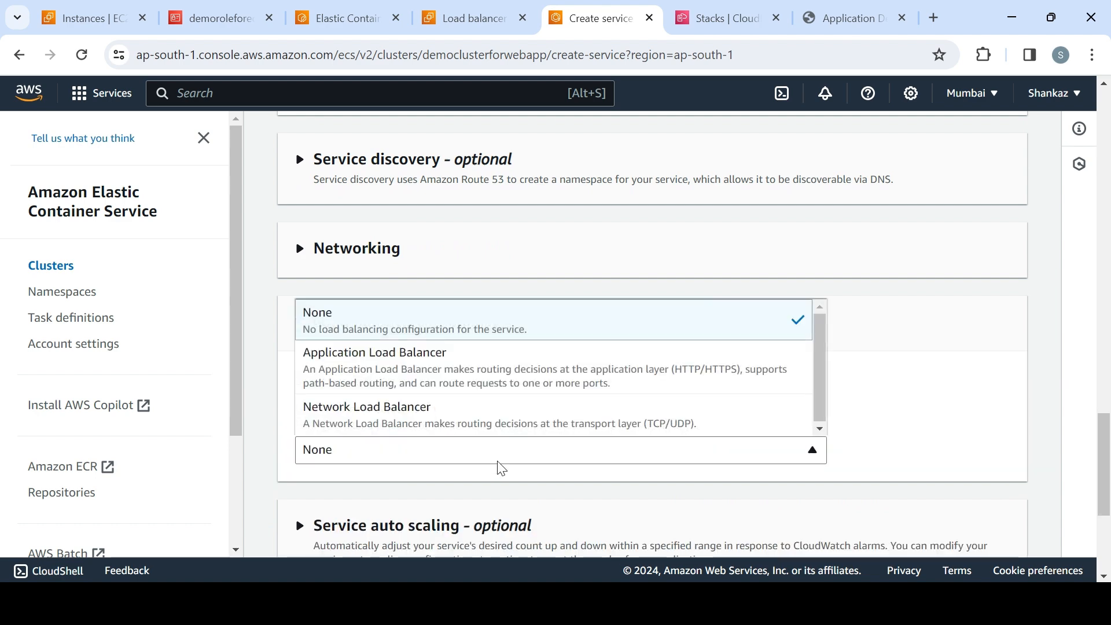
click(453, 375)
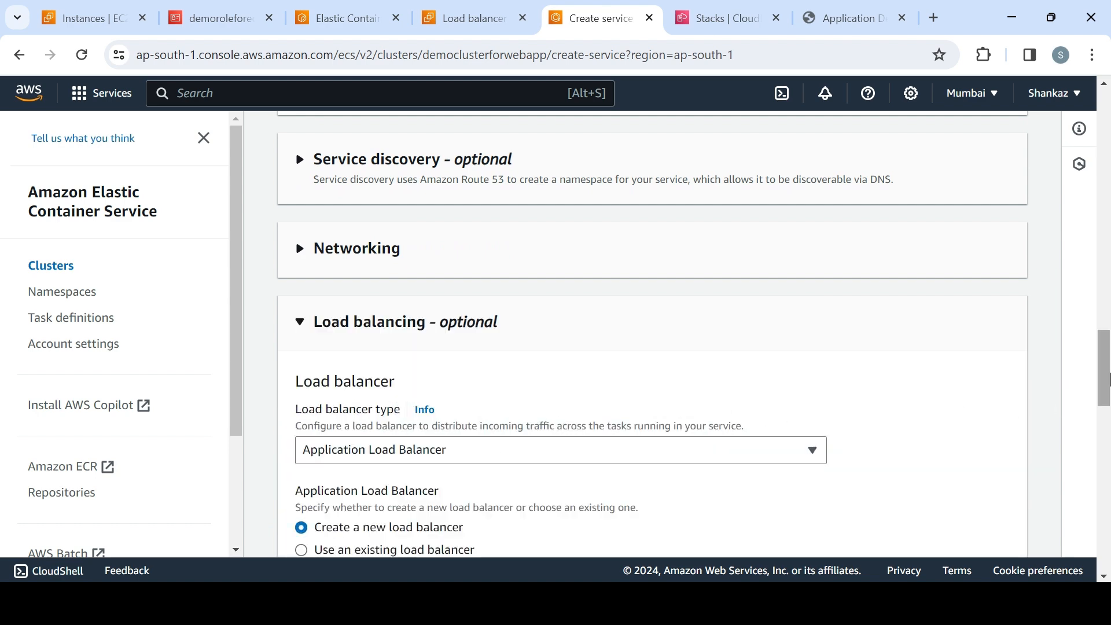
Step: Use the existing load balancer demoalbforwebapp and set the health check grace period to 5 seconds
drag(1110, 375, 1110, 422)
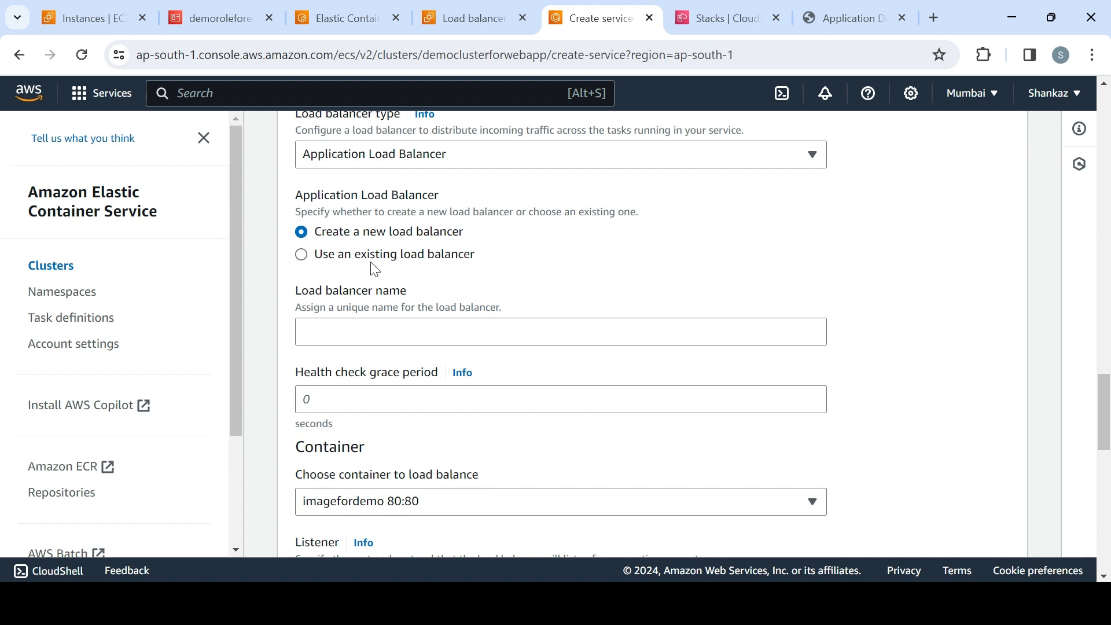
click(302, 255)
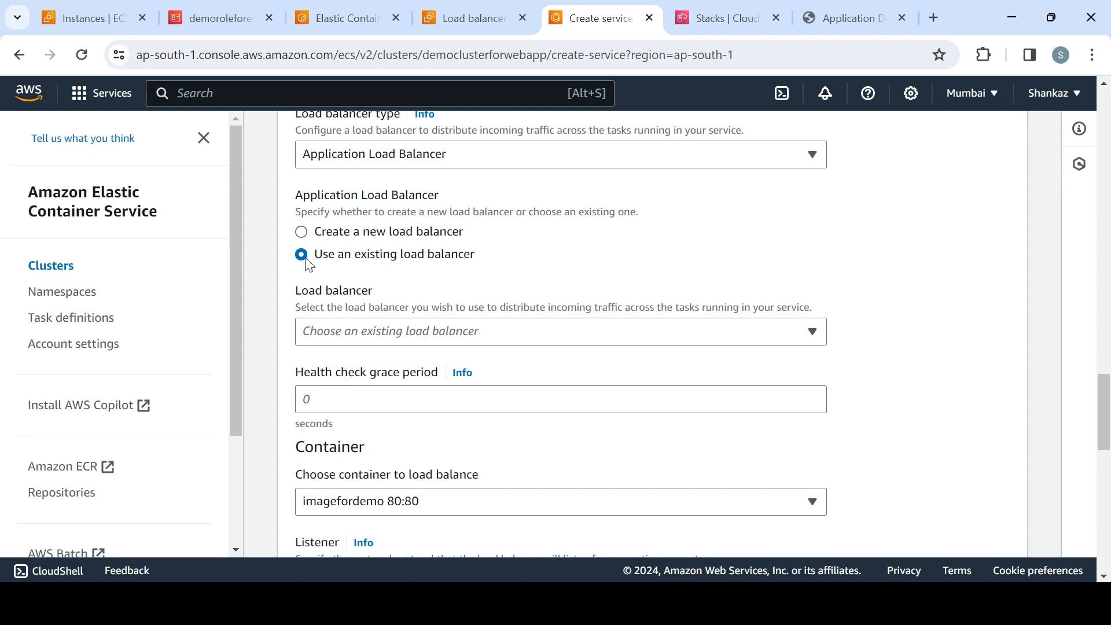
click(472, 332)
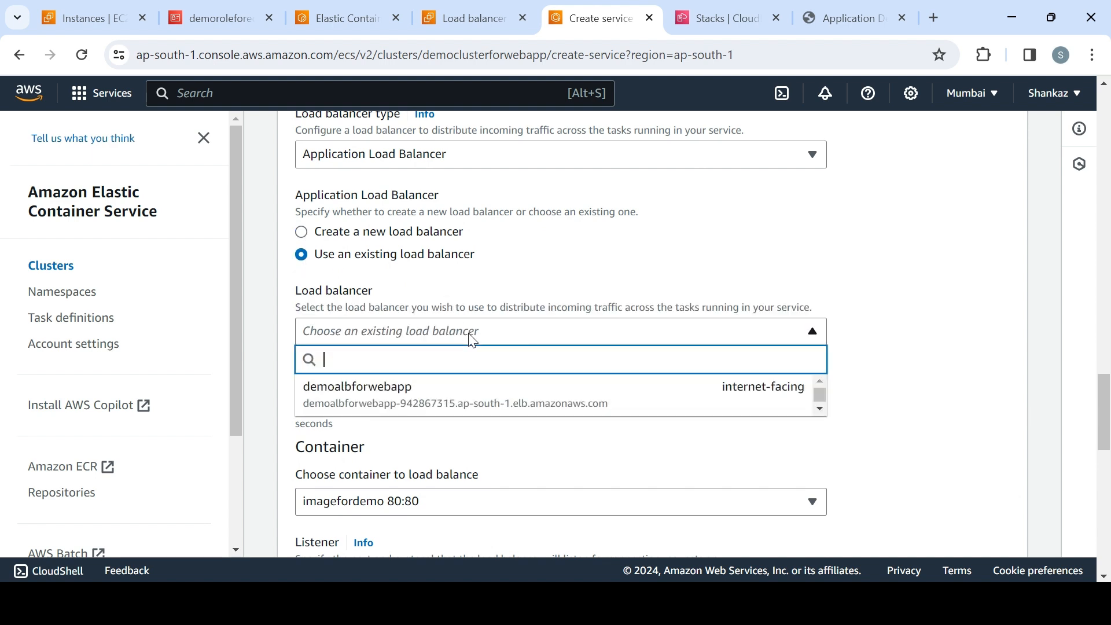
click(427, 396)
click(373, 397)
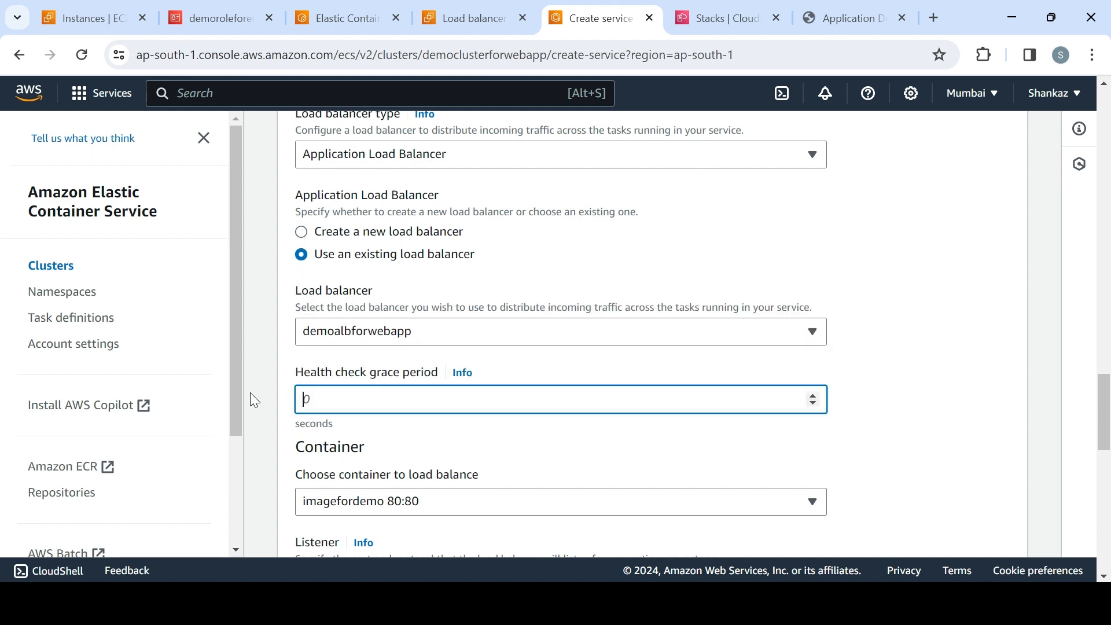
text(5)
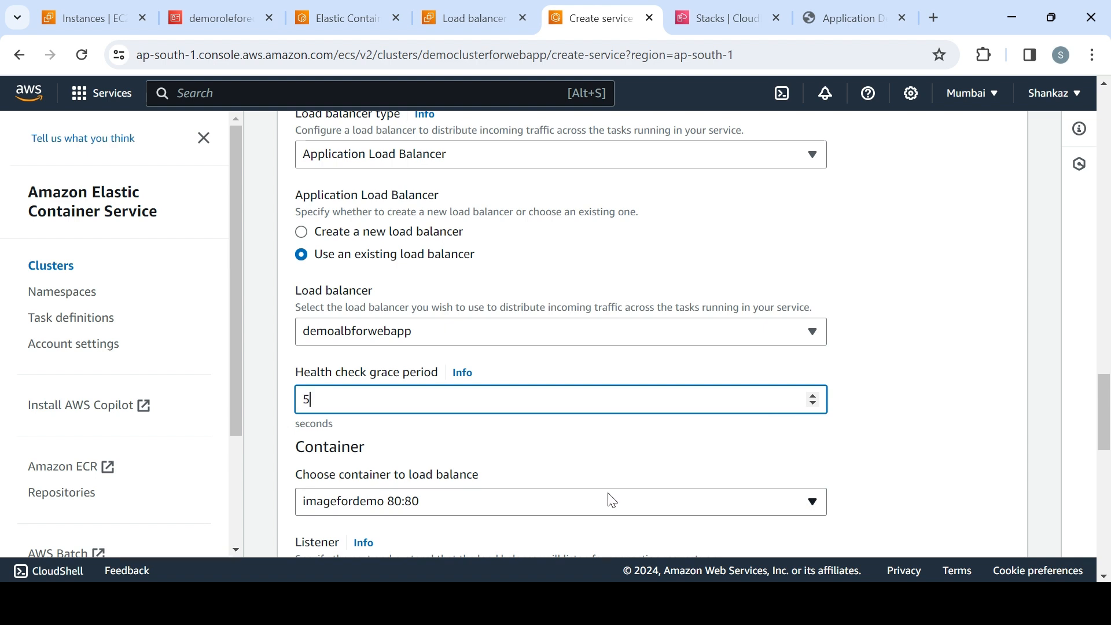
Step: Use the existing listener 80:HTTP for the container imagefordemo 80:80
drag(1105, 412, 1106, 464)
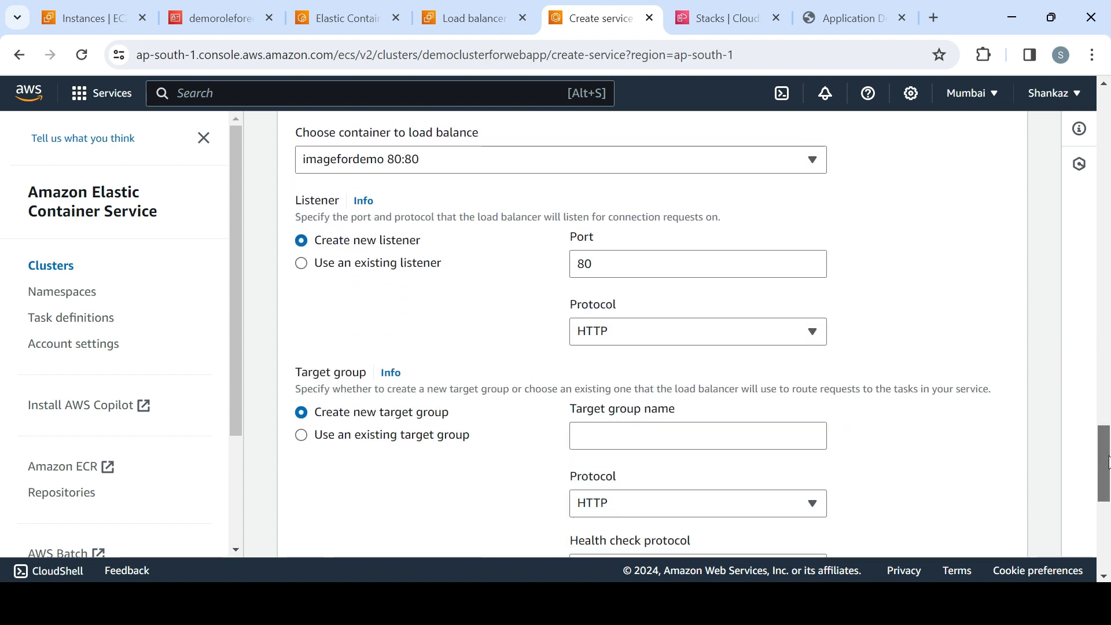
click(378, 267)
click(620, 272)
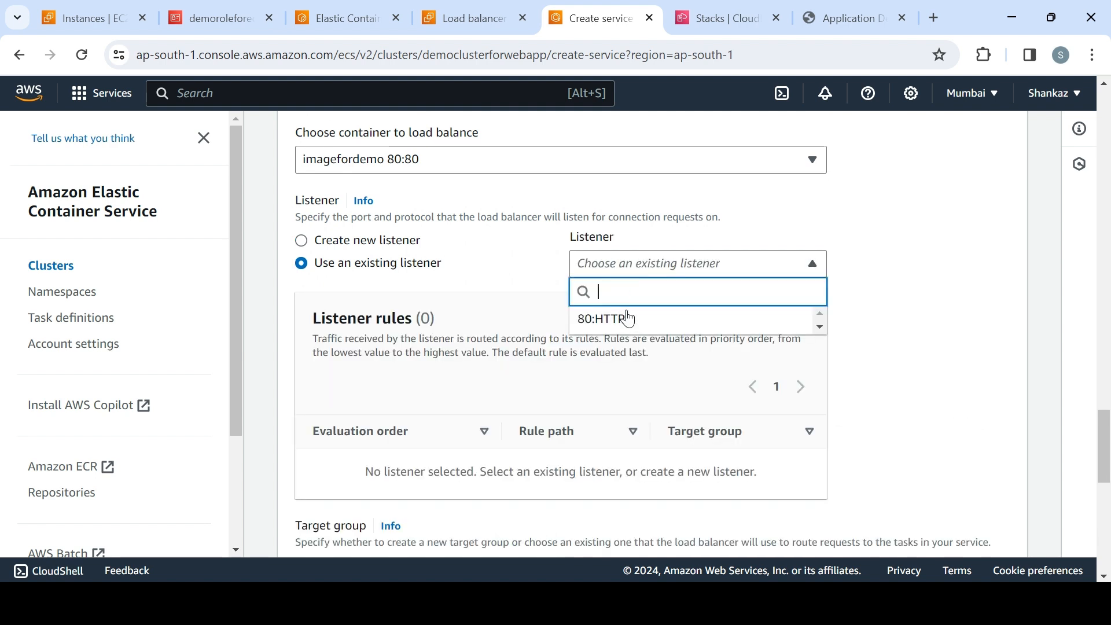
click(613, 319)
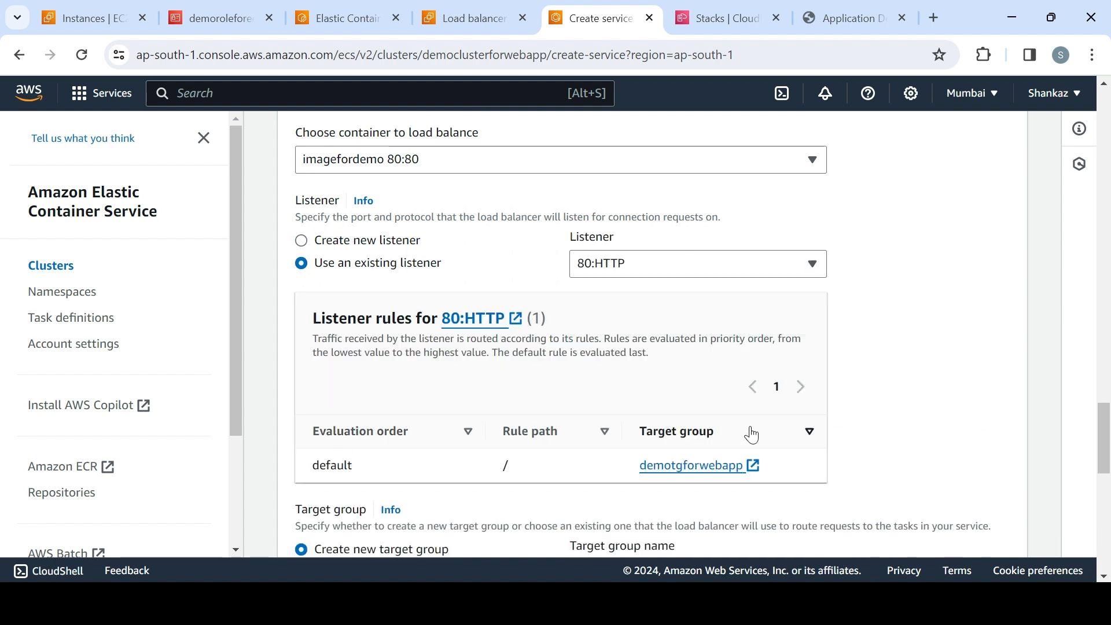
Step: Use the existing target group demotgforwebapp and create the service
drag(1107, 428, 1108, 478)
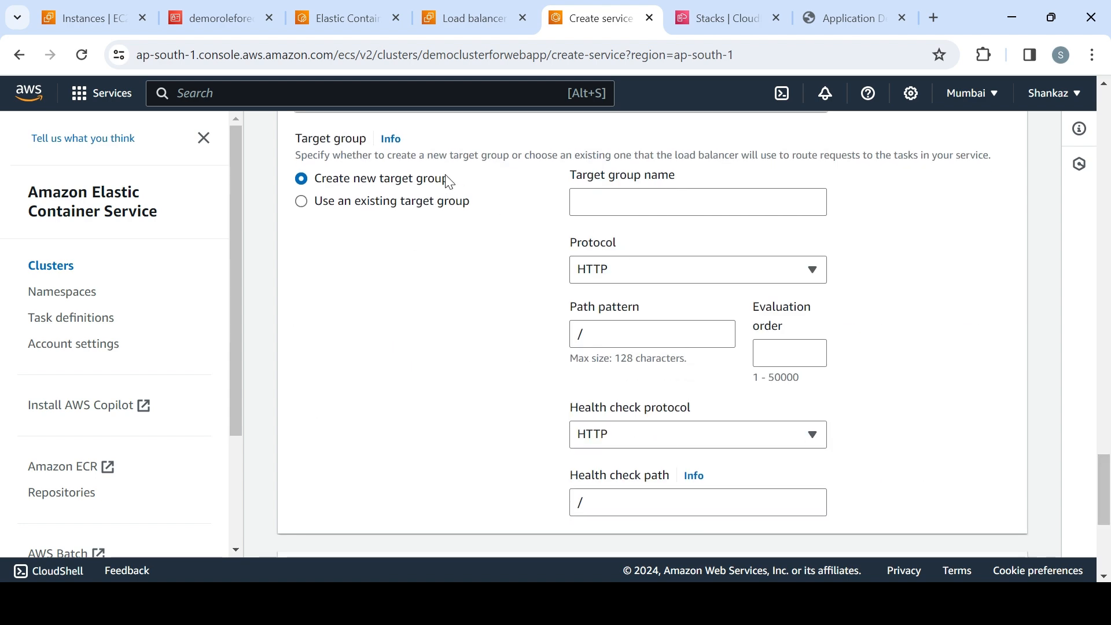
click(451, 201)
click(608, 208)
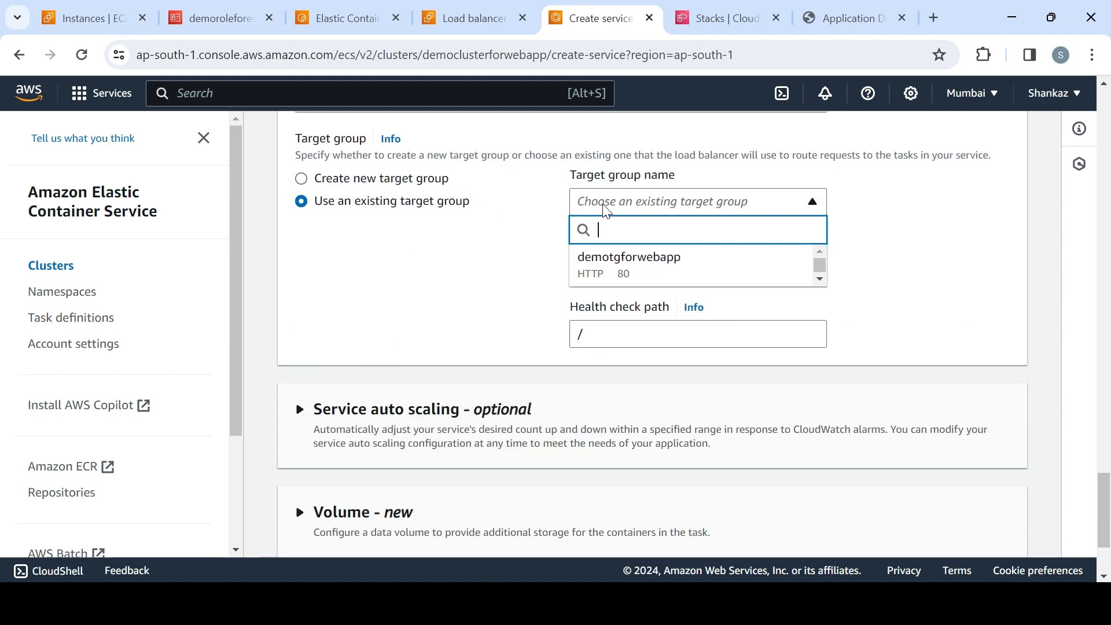
click(617, 271)
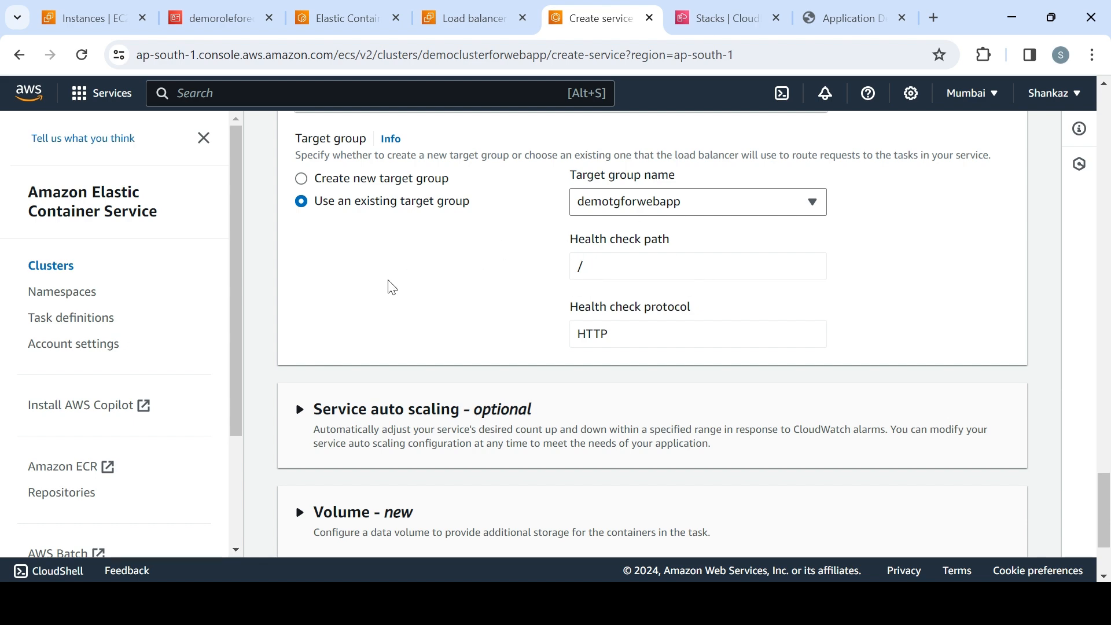
drag(1102, 501, 1103, 520)
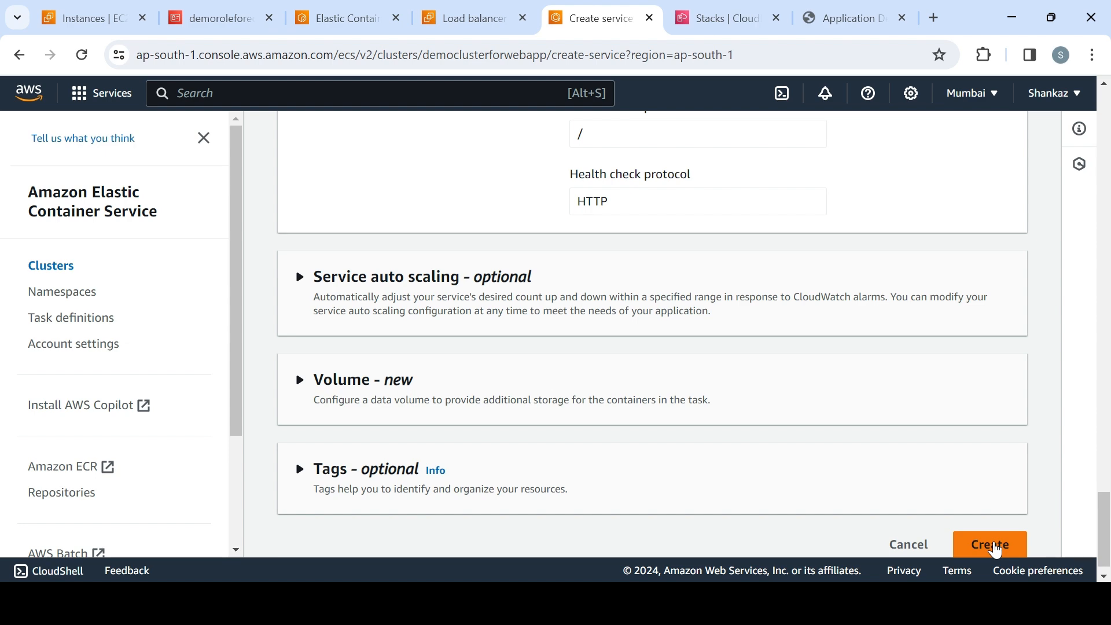
click(992, 546)
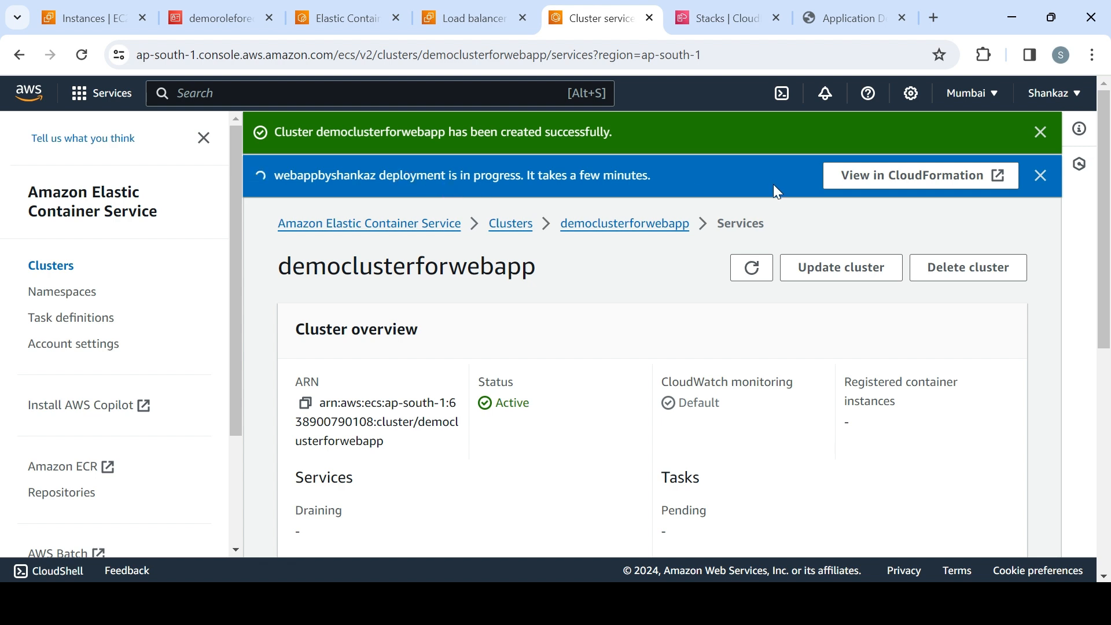
Step: Open the service deployment's CloudFormation stack, close the older stack page, and check and refresh the stack events
click(865, 181)
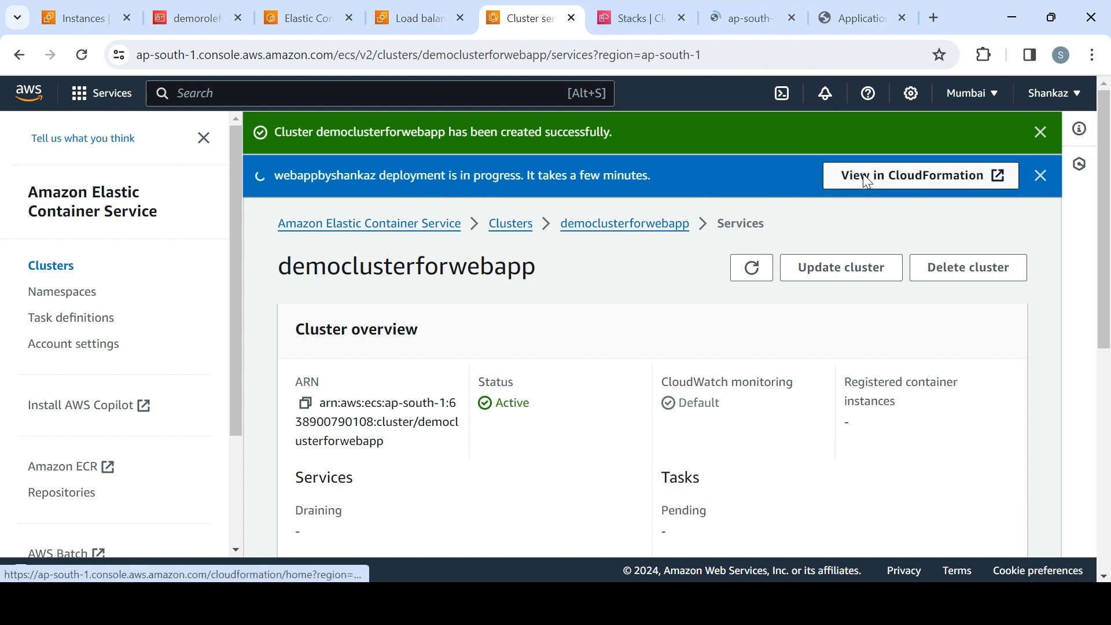
click(683, 19)
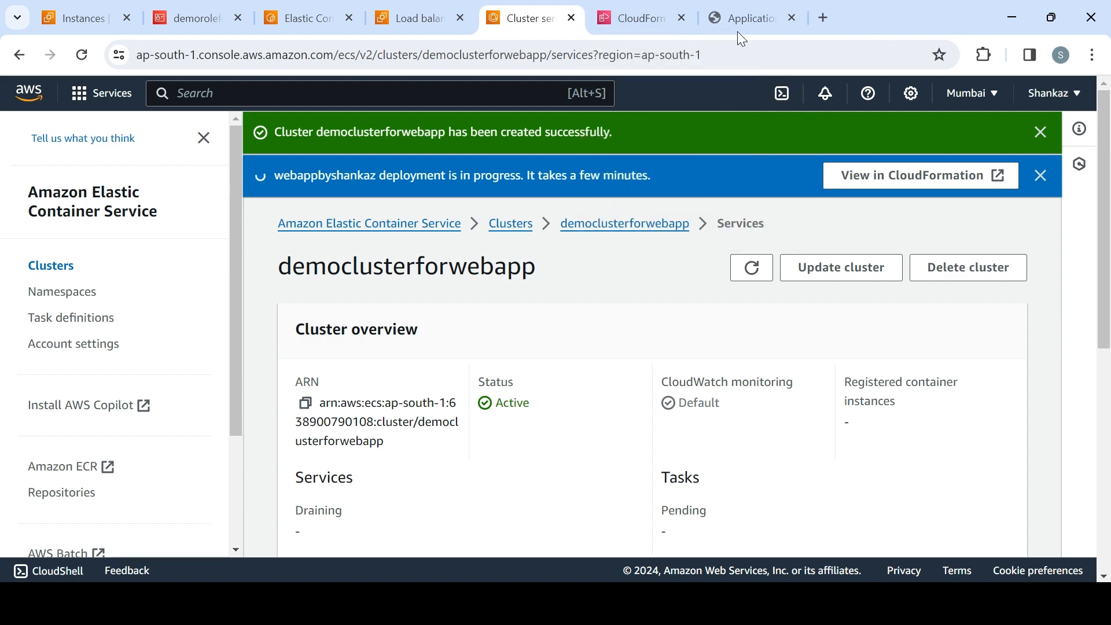
click(630, 26)
click(991, 310)
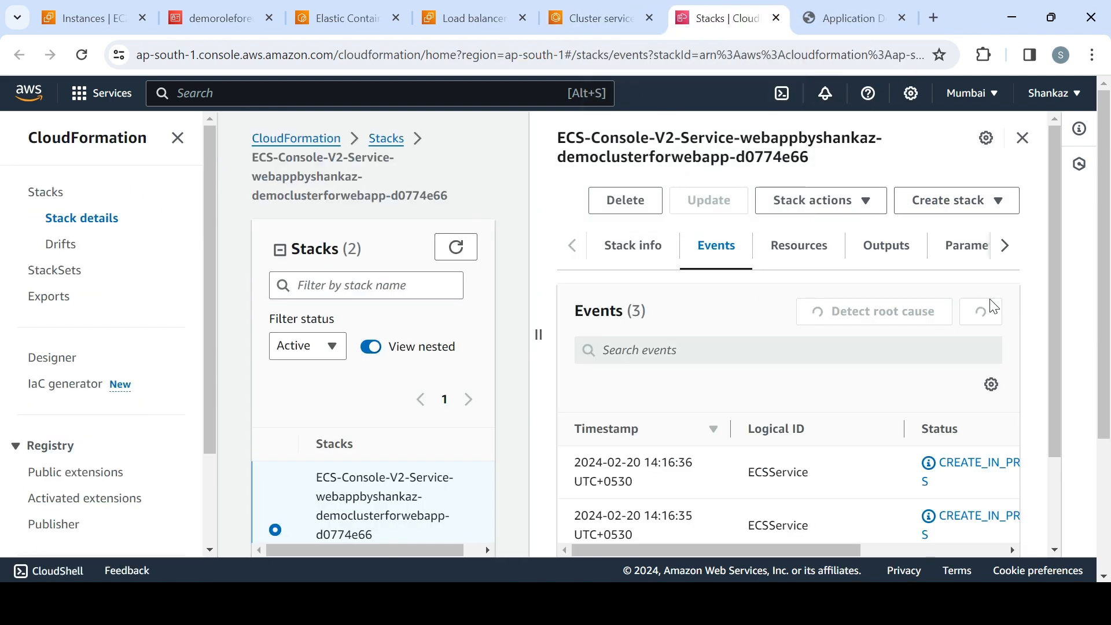
drag(793, 548, 980, 565)
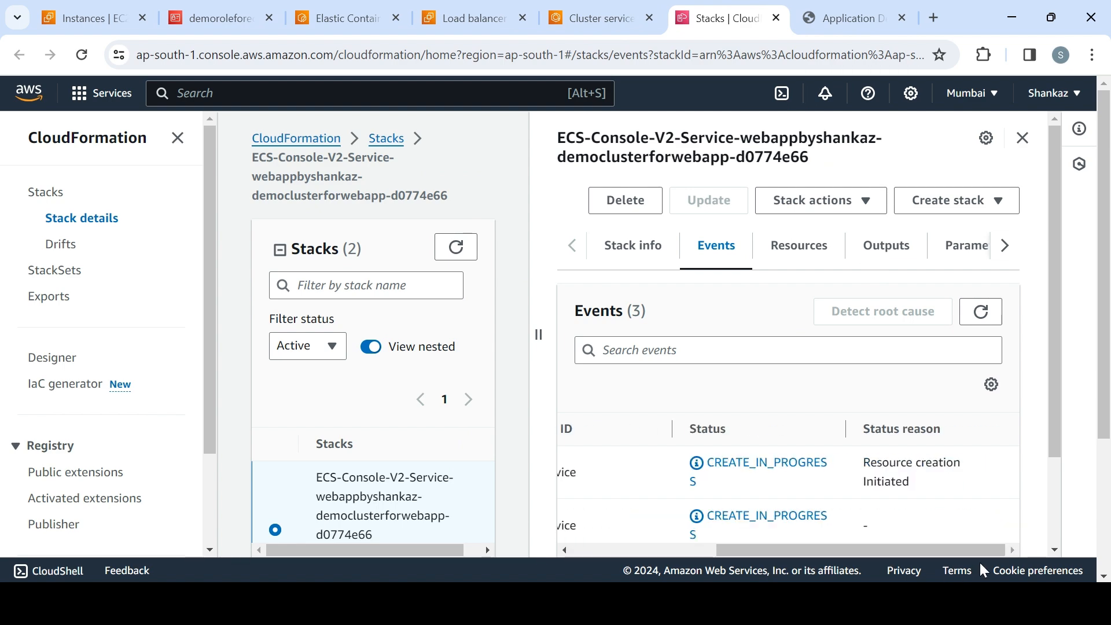
click(980, 311)
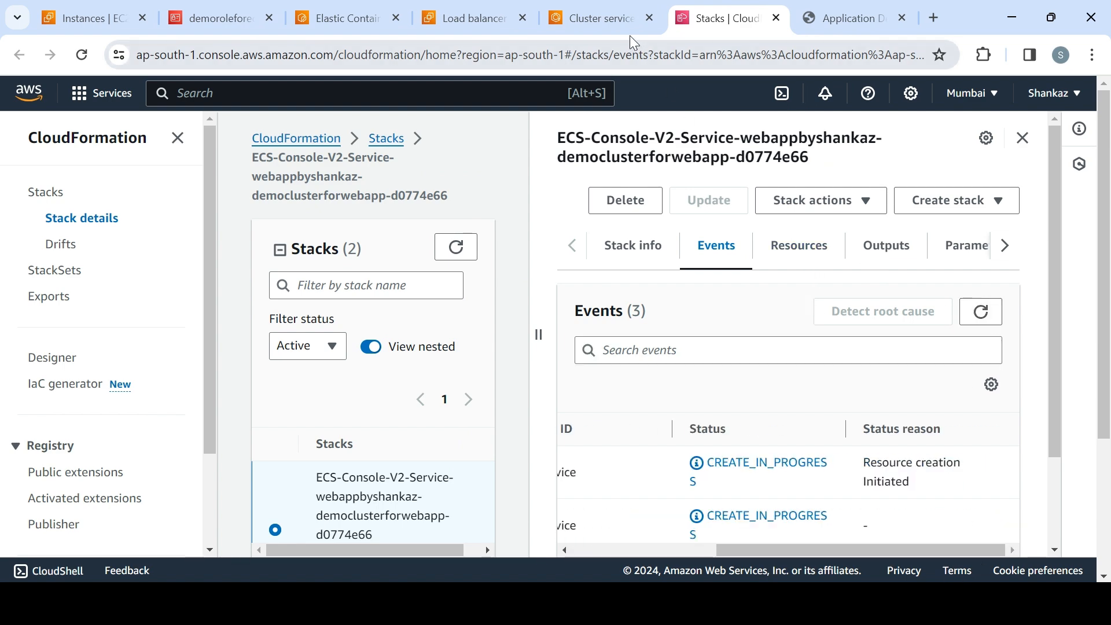
Step: Refresh the services list of democlusterforwebapp and check the new service's deployment progress and its tasks' status
click(600, 24)
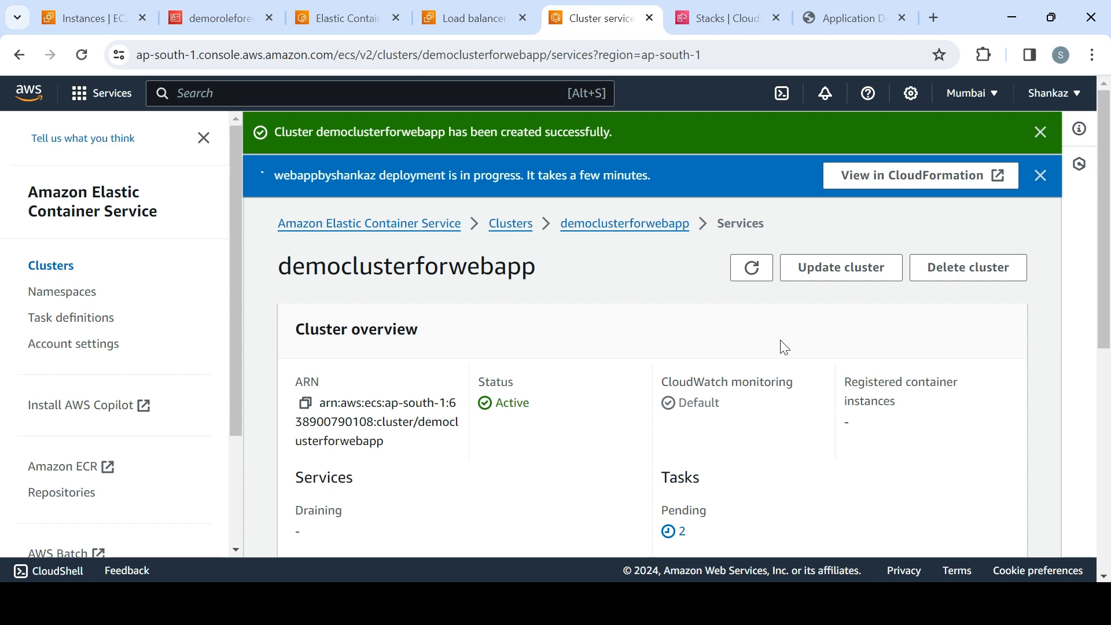
scroll(805, 382, down, 7)
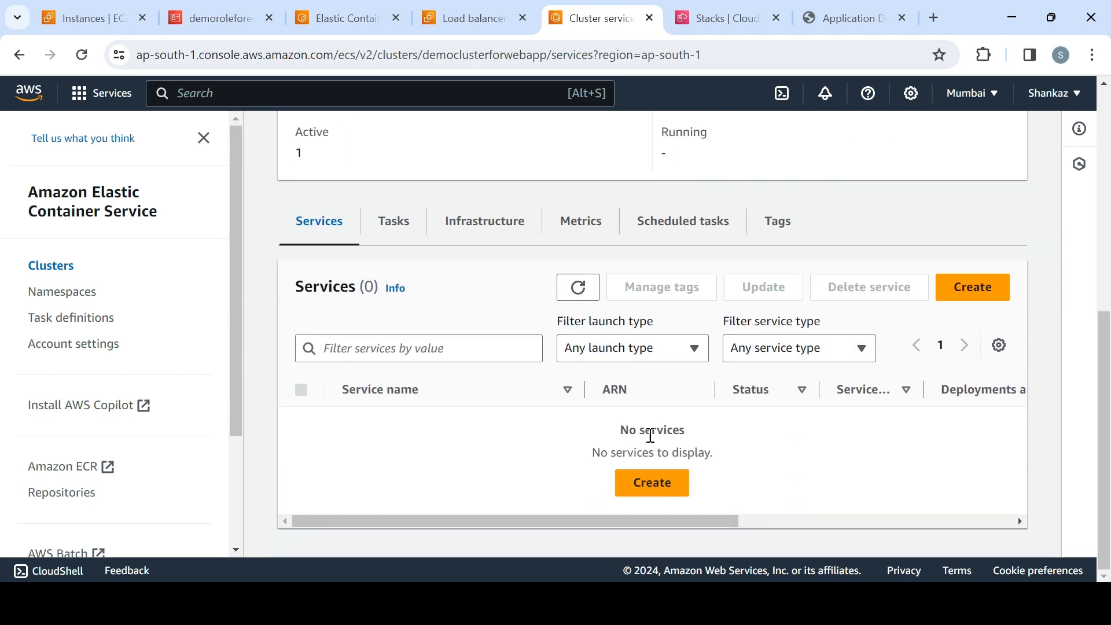
click(578, 288)
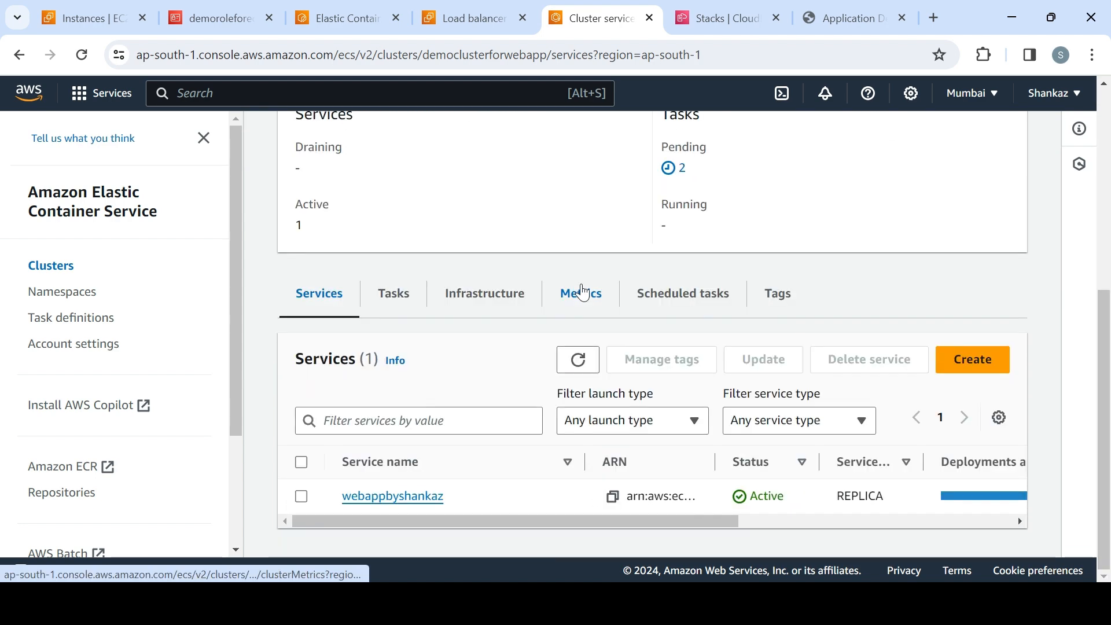
drag(686, 522, 909, 527)
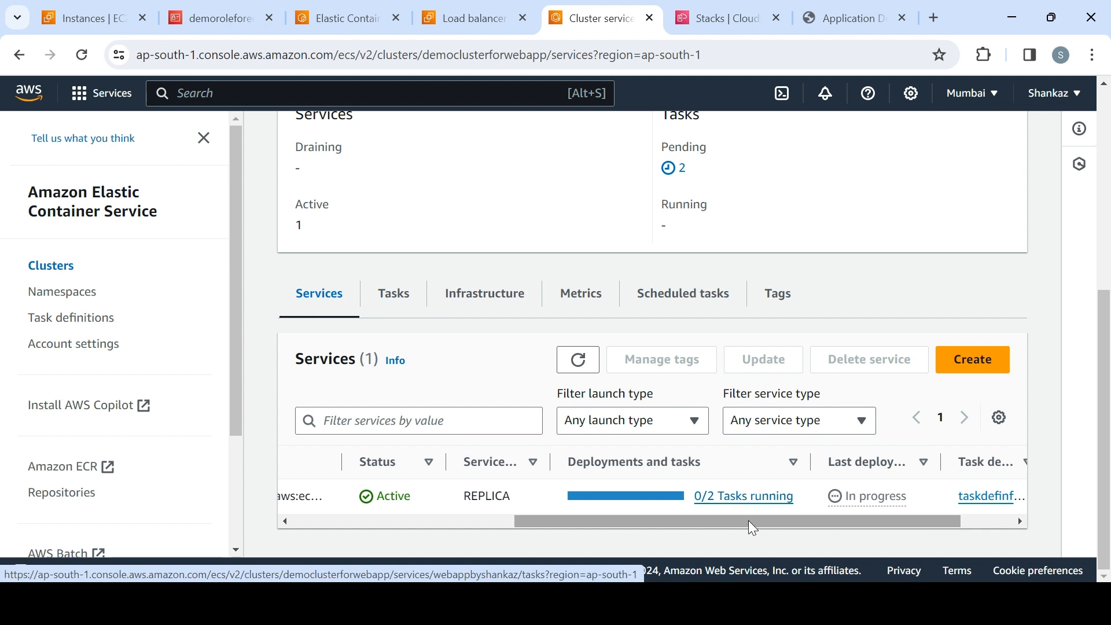
drag(749, 522, 828, 520)
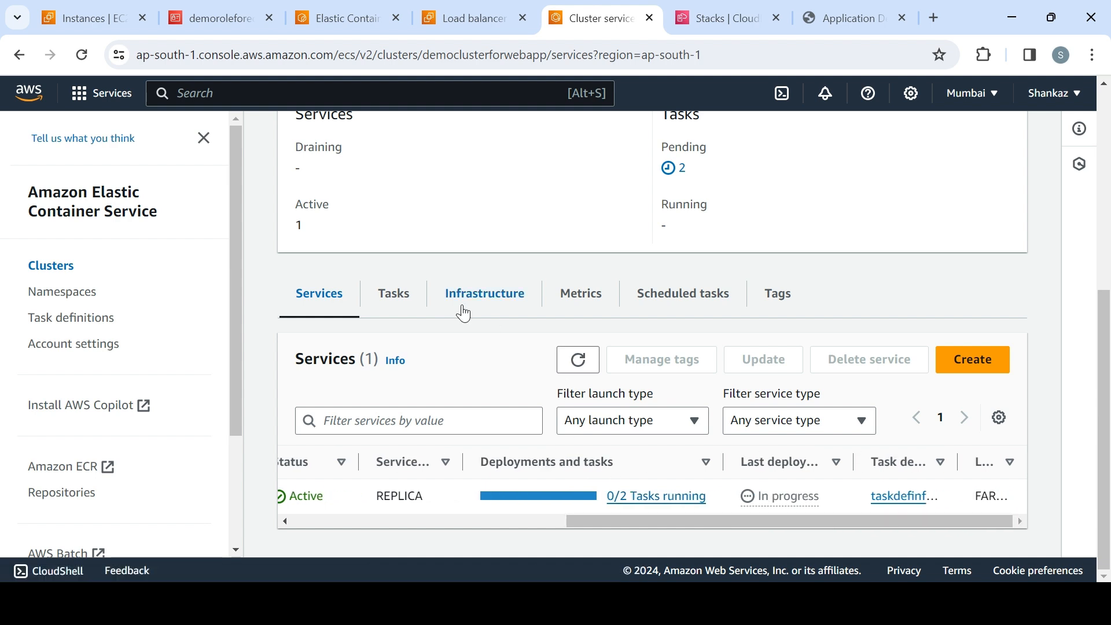
click(399, 294)
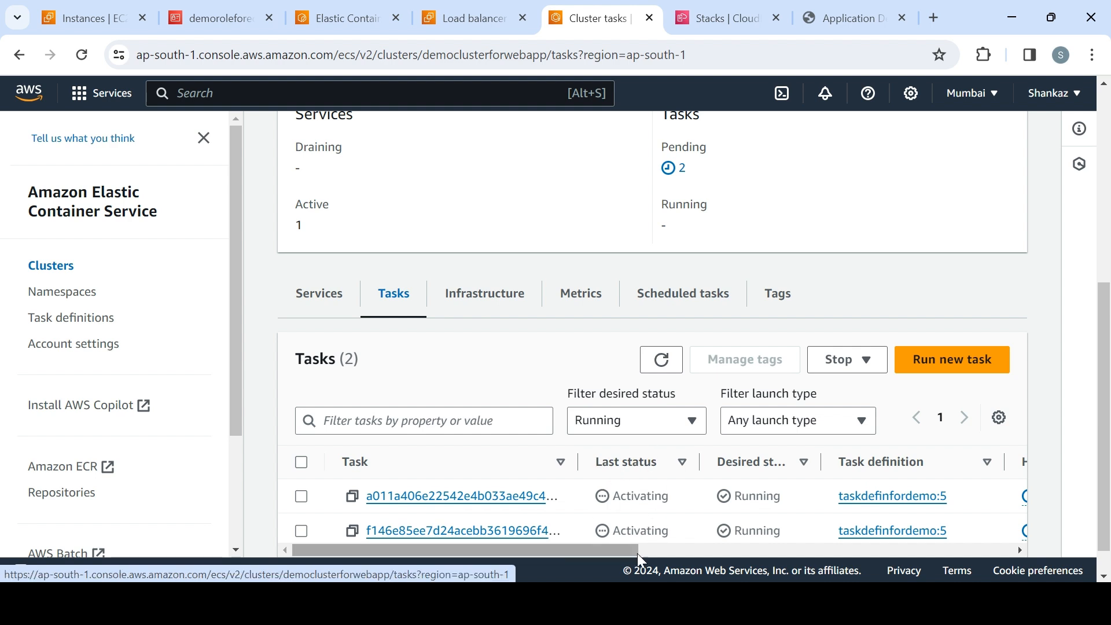
click(659, 363)
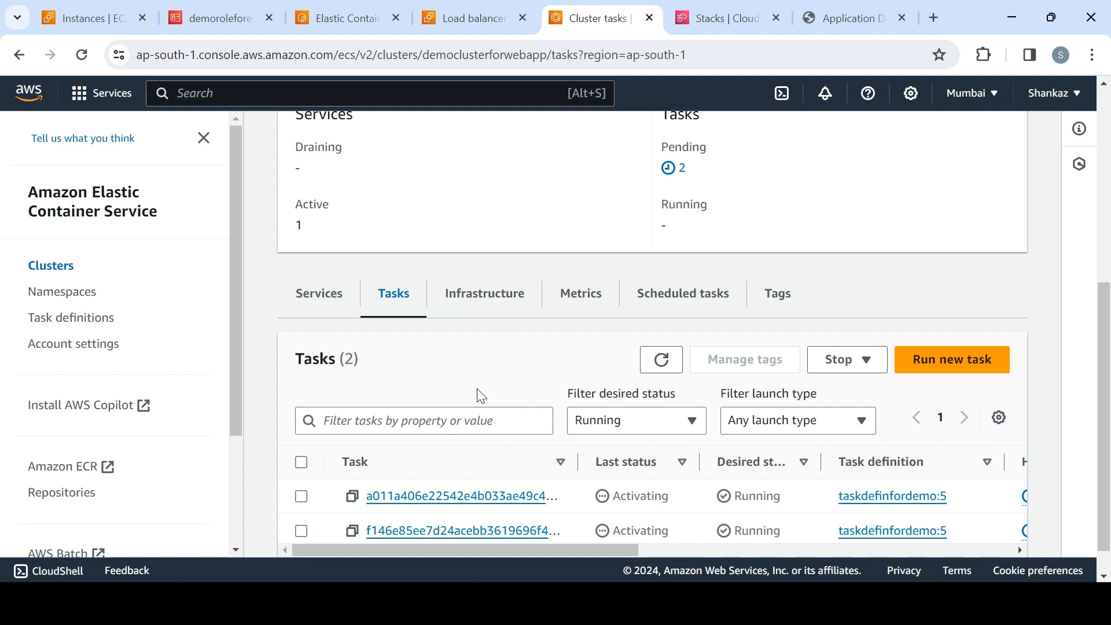
Step: Recheck the service's last deployment status and refresh the cluster's task list
click(323, 302)
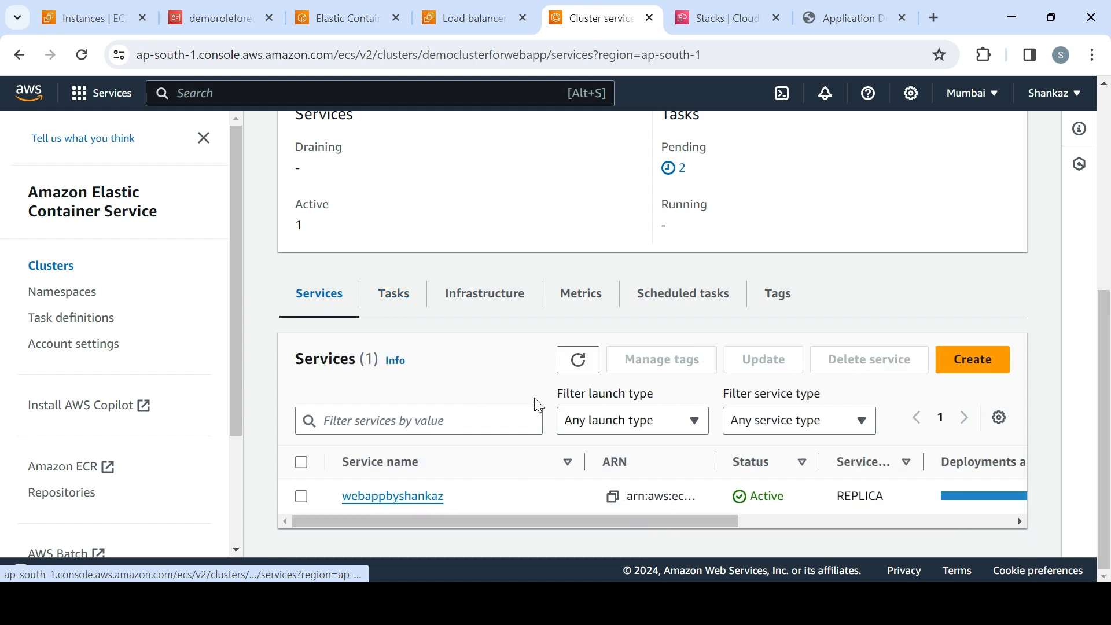
click(578, 360)
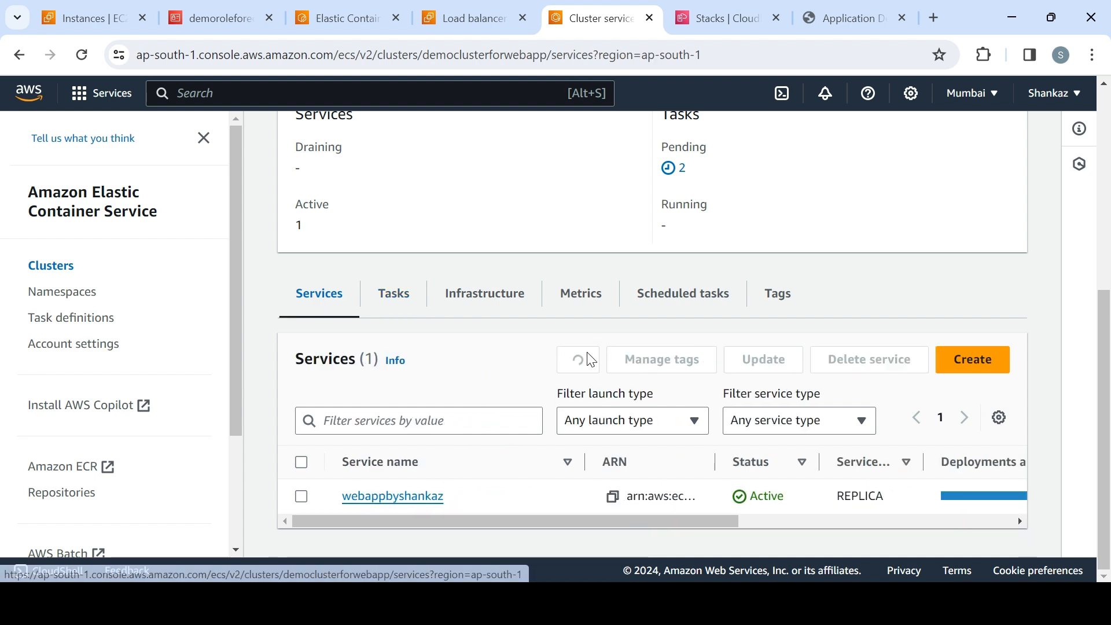
drag(688, 523, 964, 537)
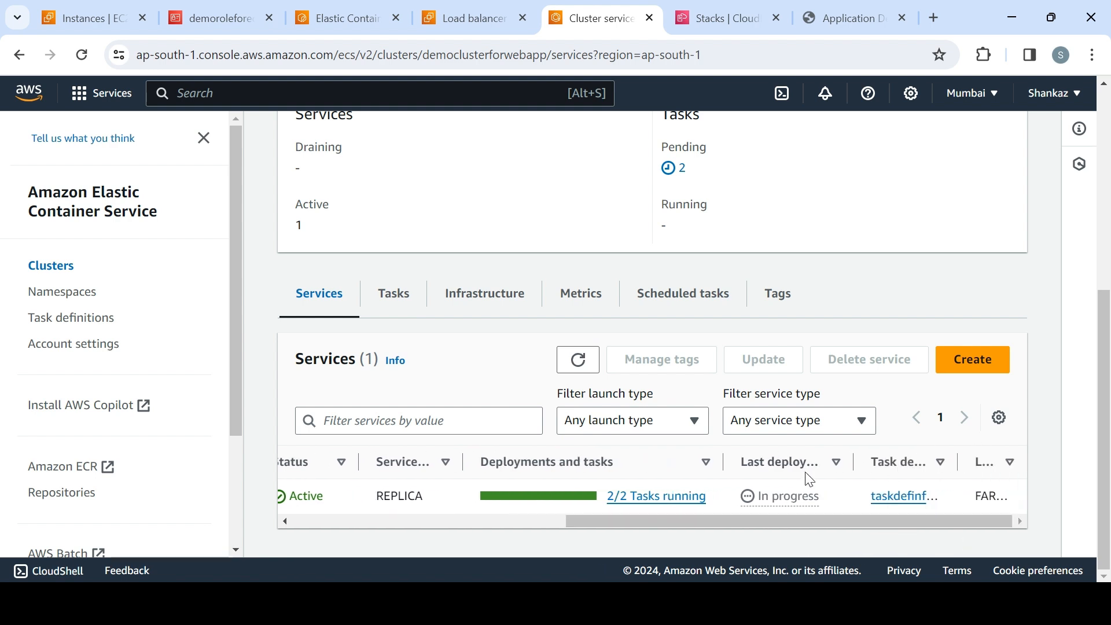
click(578, 362)
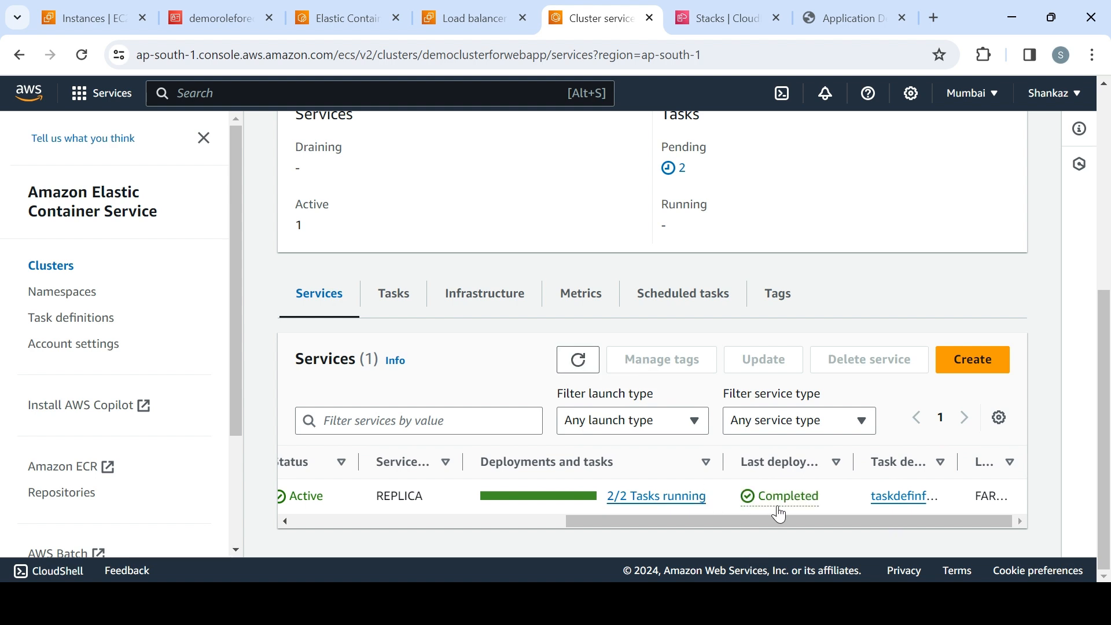
click(387, 298)
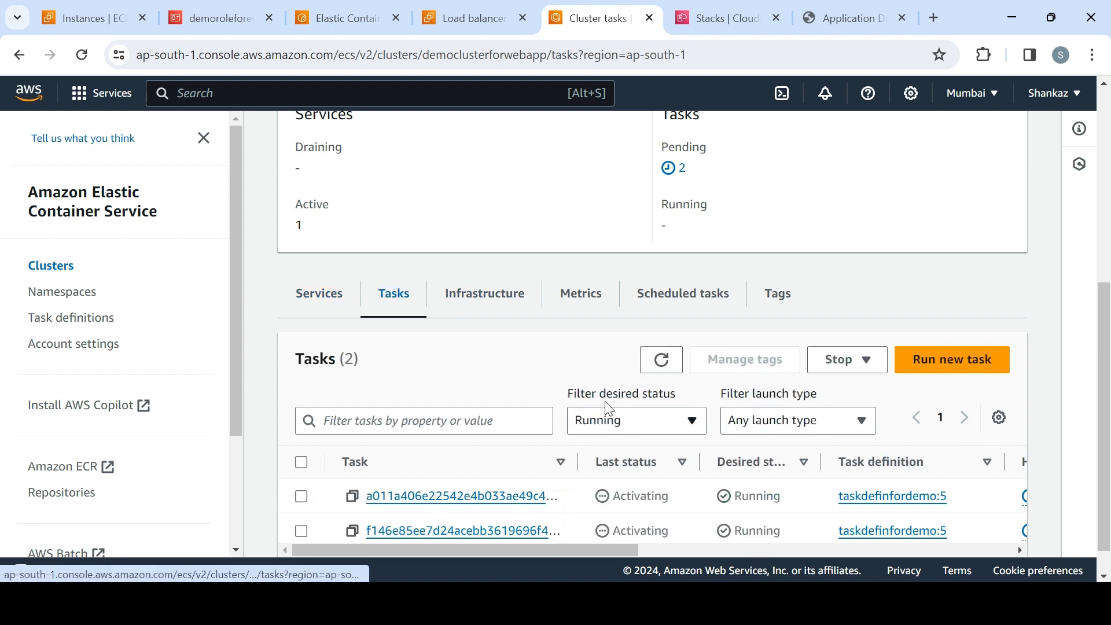
click(670, 367)
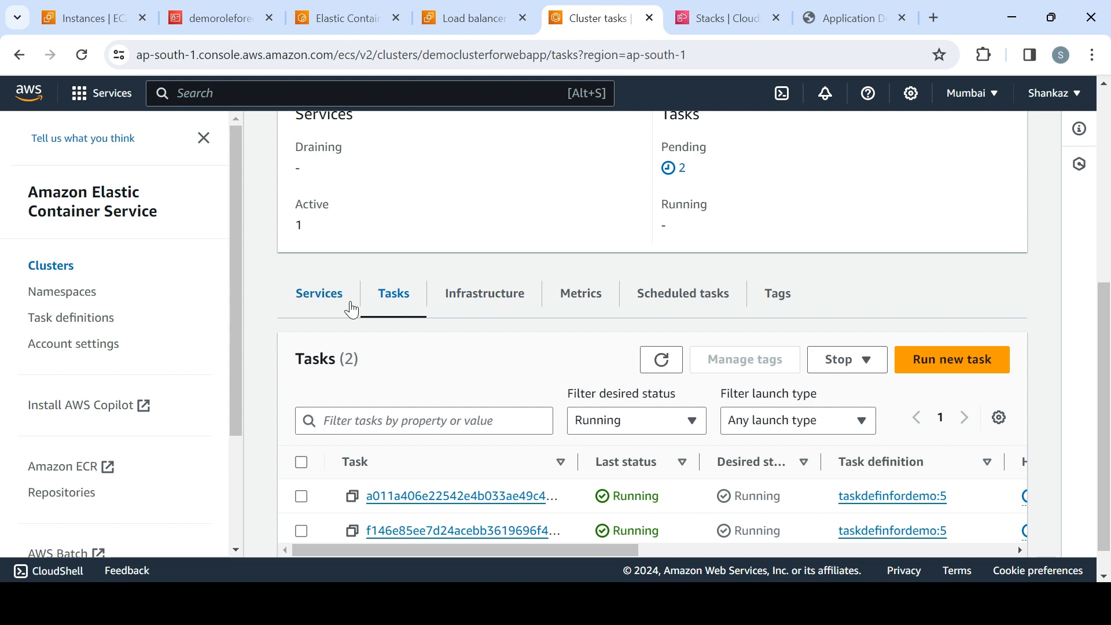
Step: Open the service's configuration and networking details and copy the load balancer's DNS name
click(326, 300)
click(384, 502)
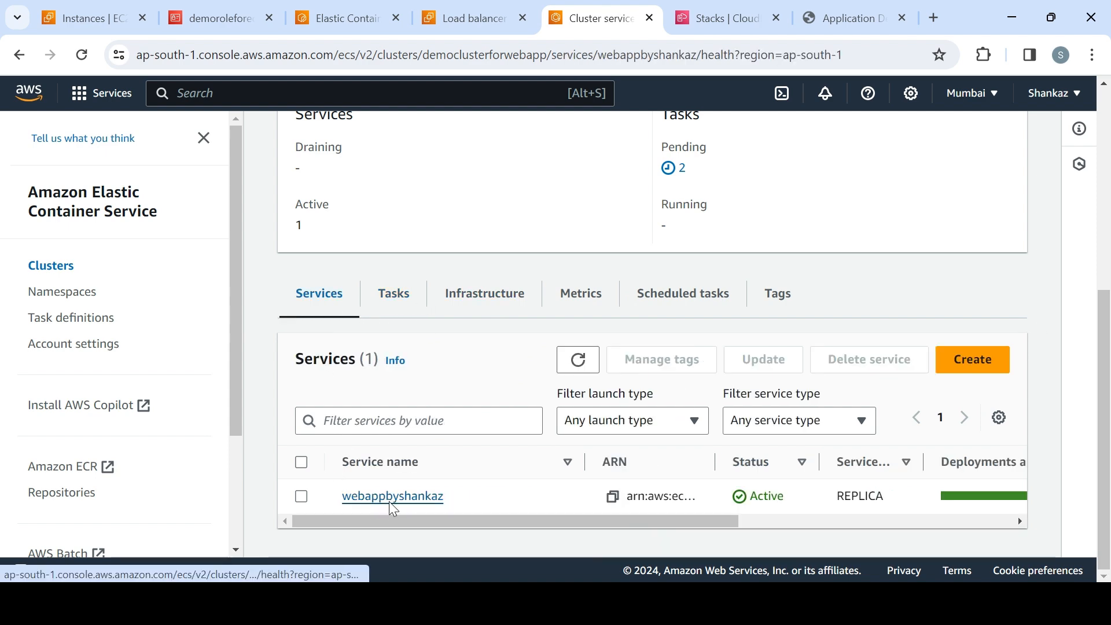
click(830, 328)
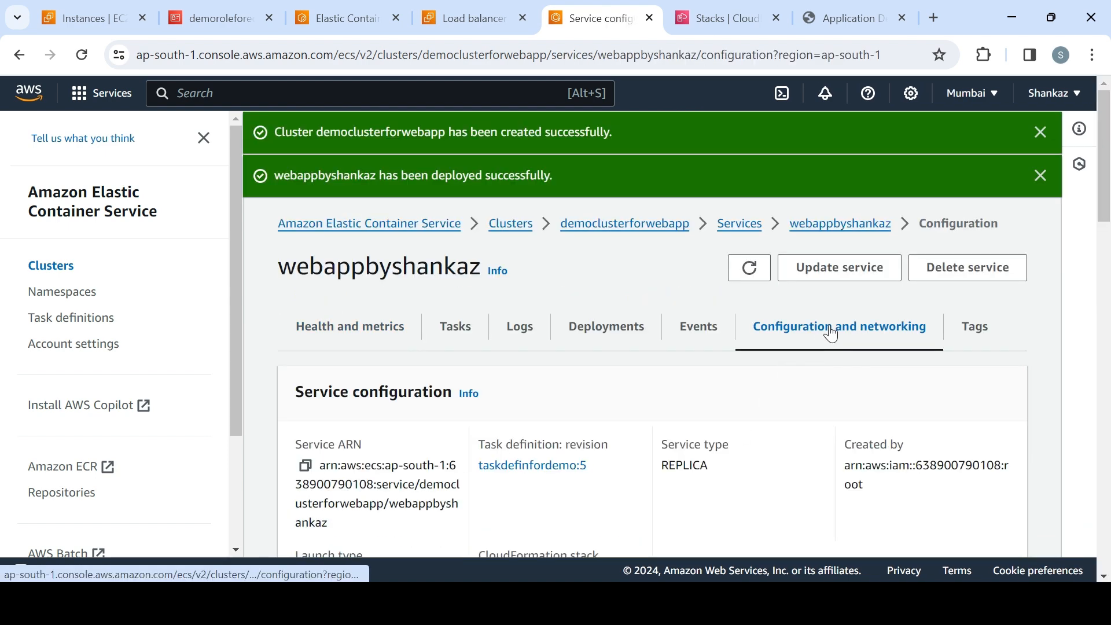
drag(1110, 200, 1109, 318)
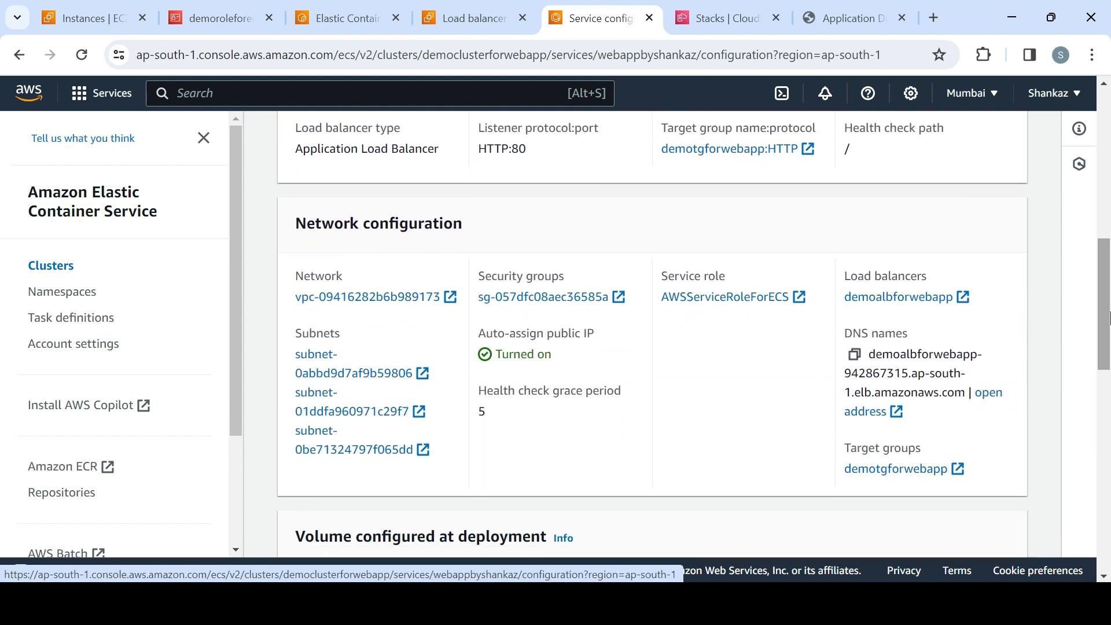
click(858, 359)
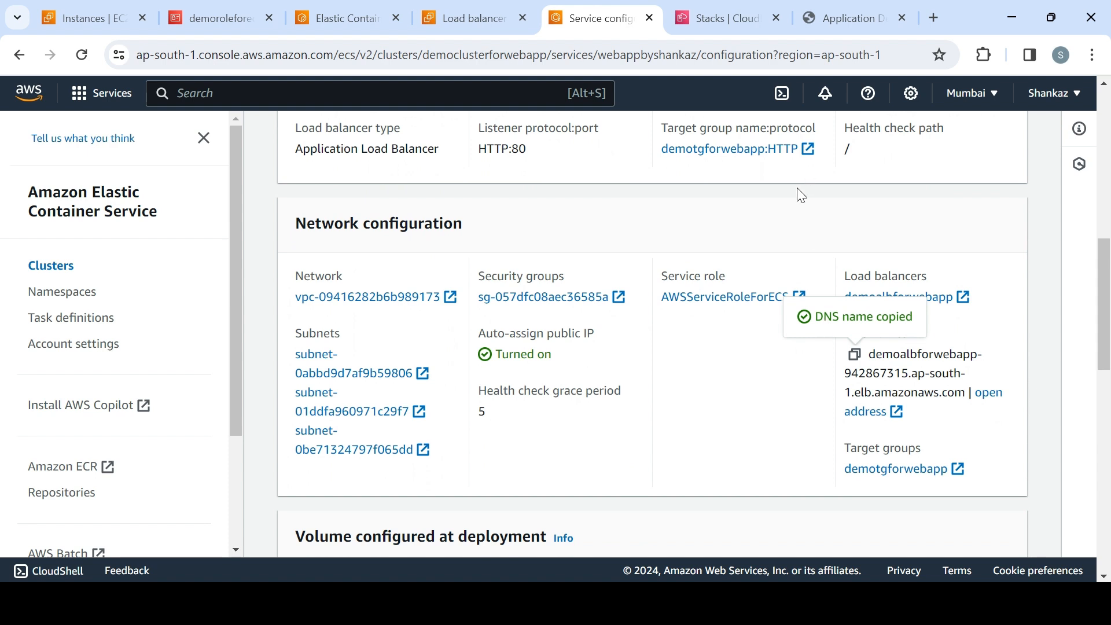
Step: Open the web app in a new browser tab at demoalbforwebapp-942867315.ap-south-1.elb.amazonaws.com
click(934, 19)
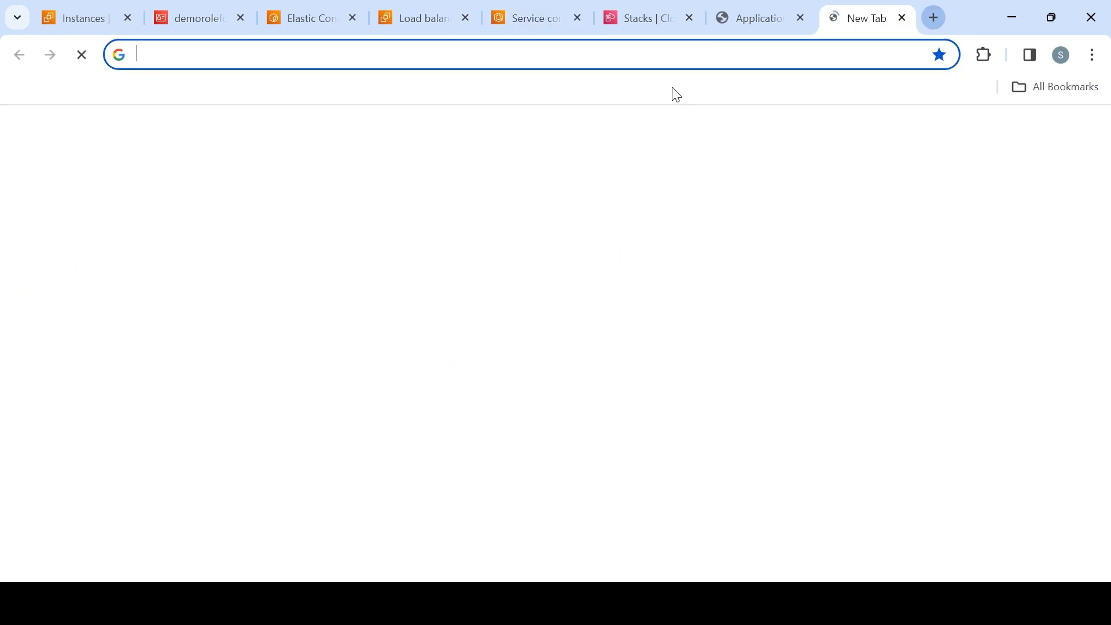
click(732, 29)
click(287, 59)
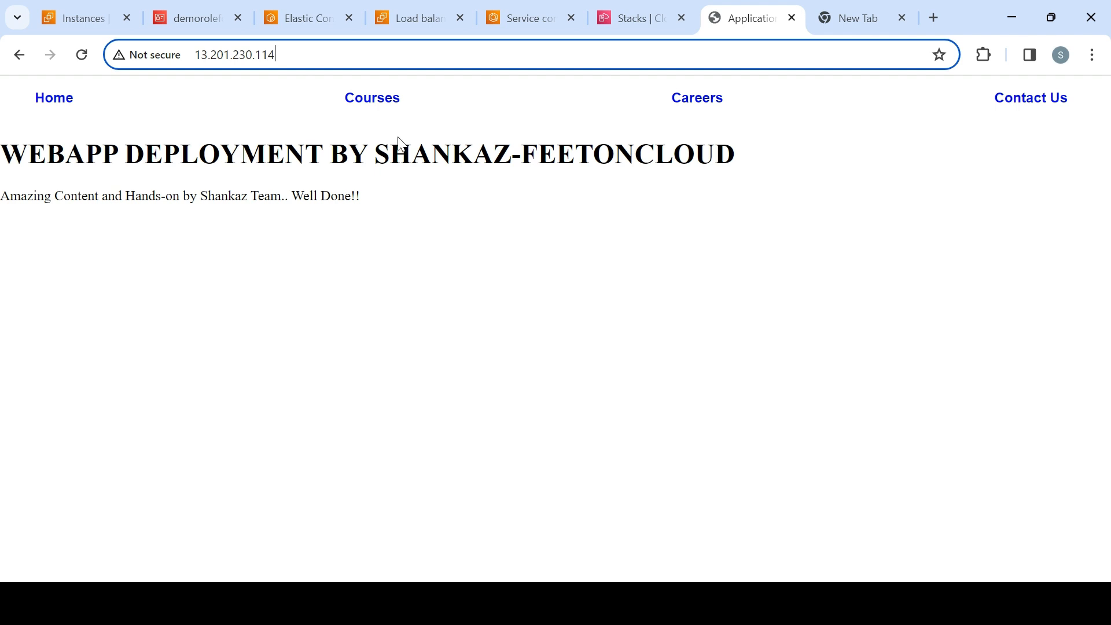
click(842, 24)
click(601, 52)
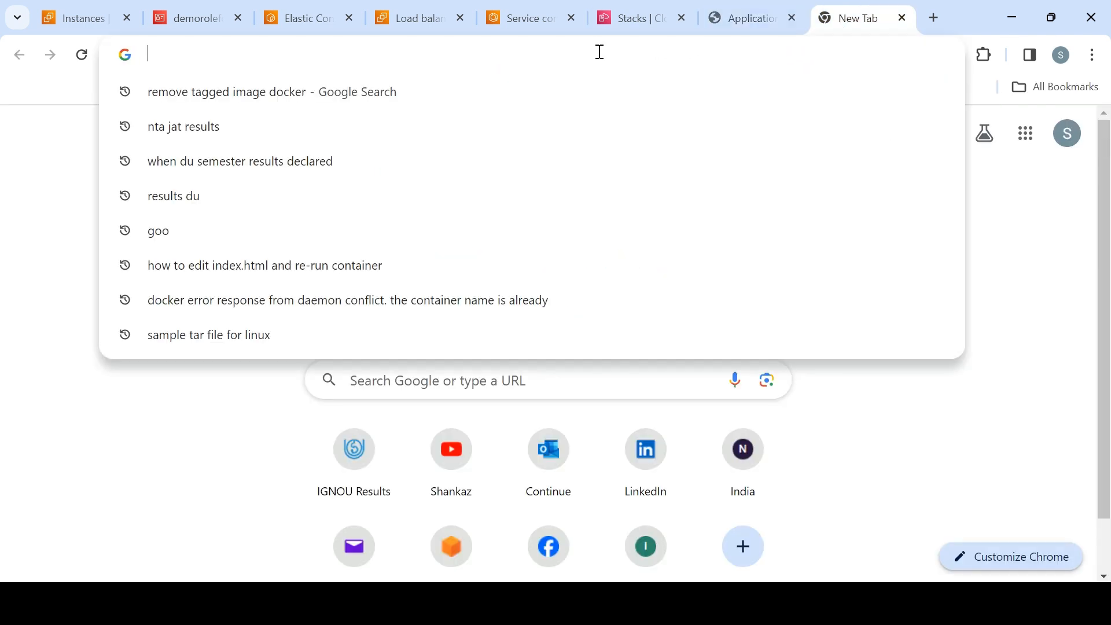
key(ctrl+v)
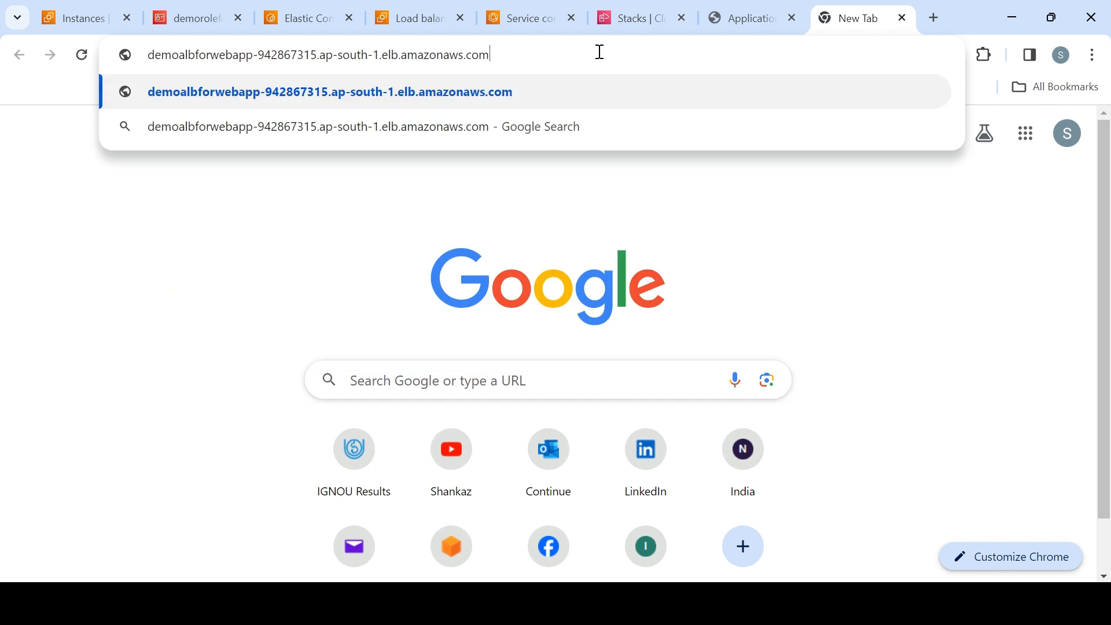
key(Return)
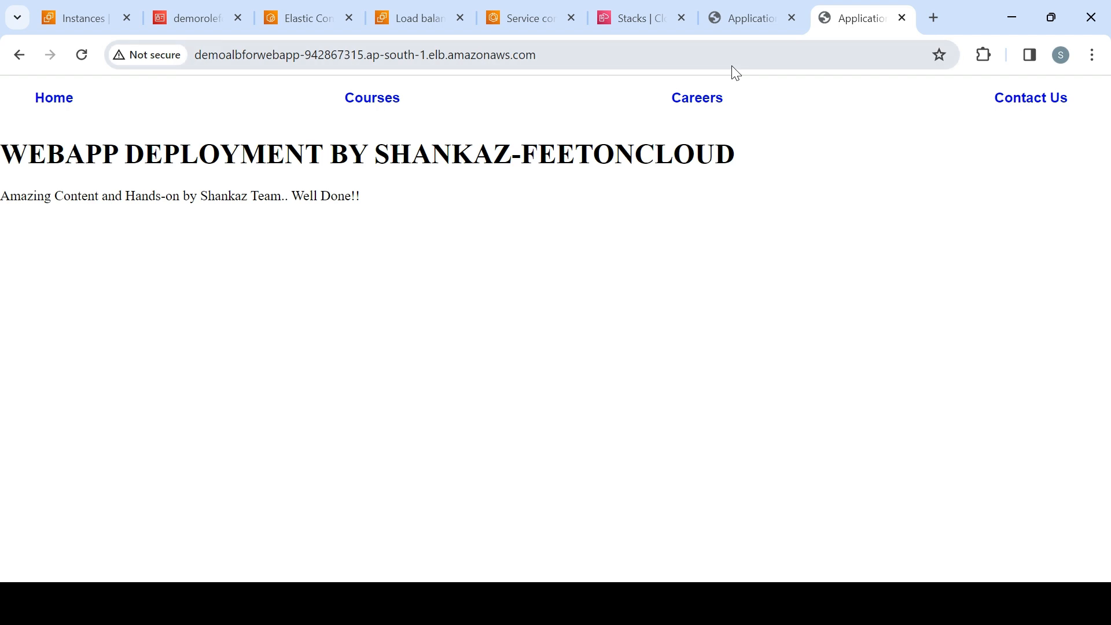
Step: Compare the page content served at 13.201.230.114 with the content served through the load balancer address
click(741, 22)
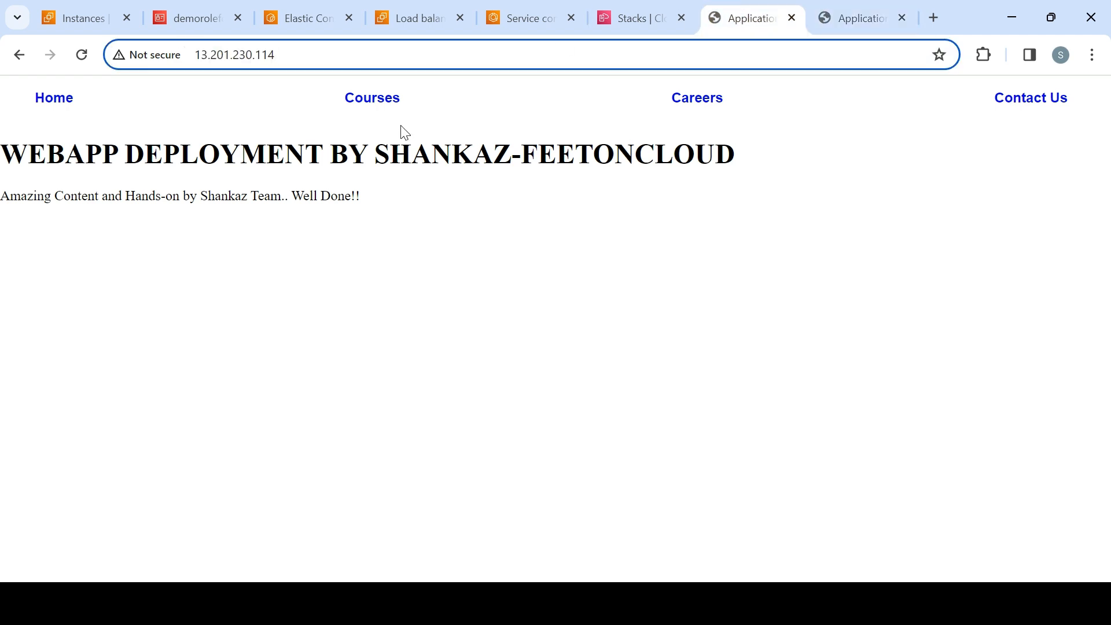
drag(380, 202, 10, 118)
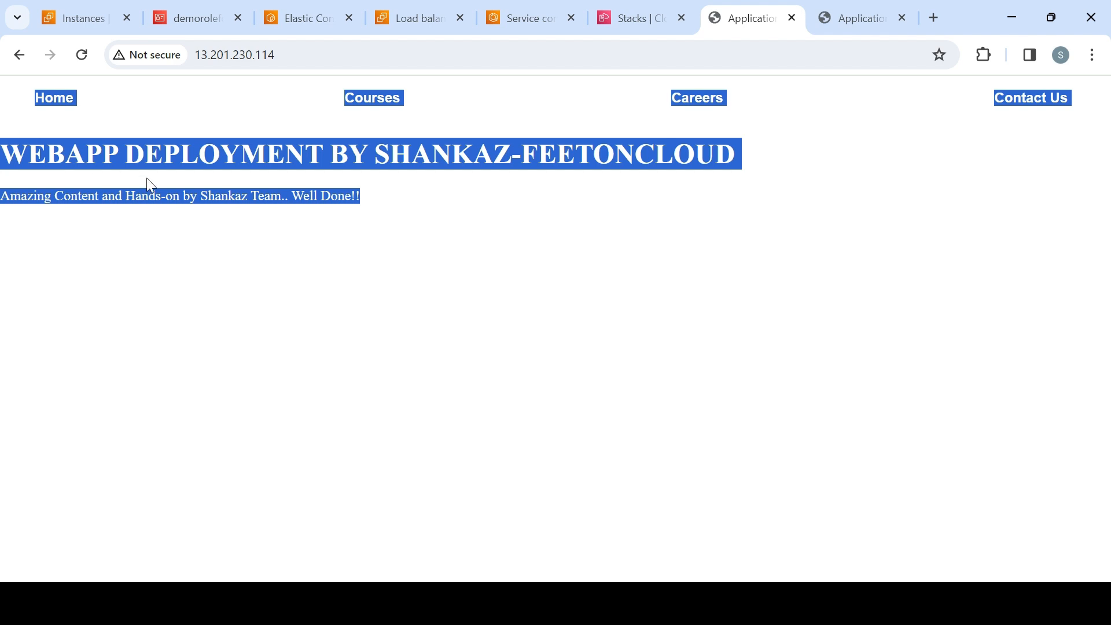
click(370, 202)
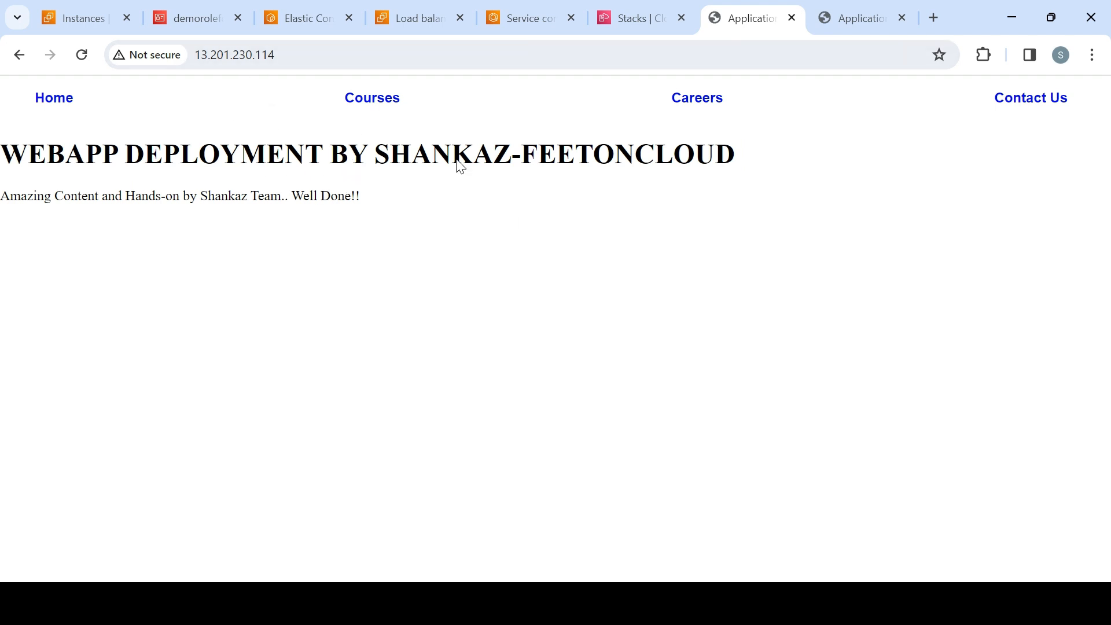
click(852, 19)
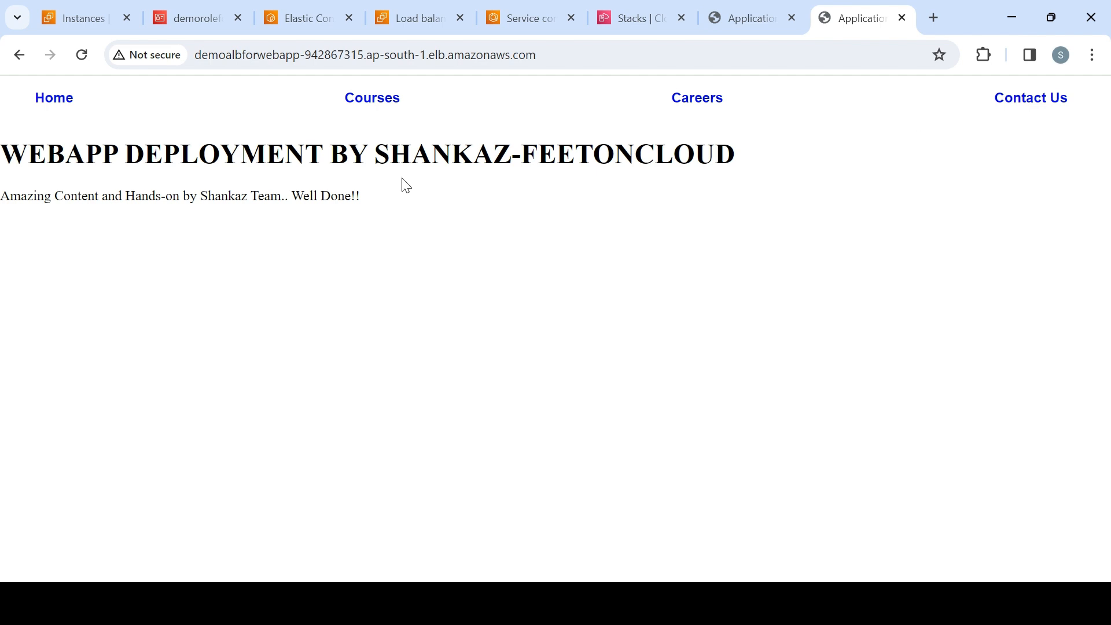
drag(374, 201, 25, 109)
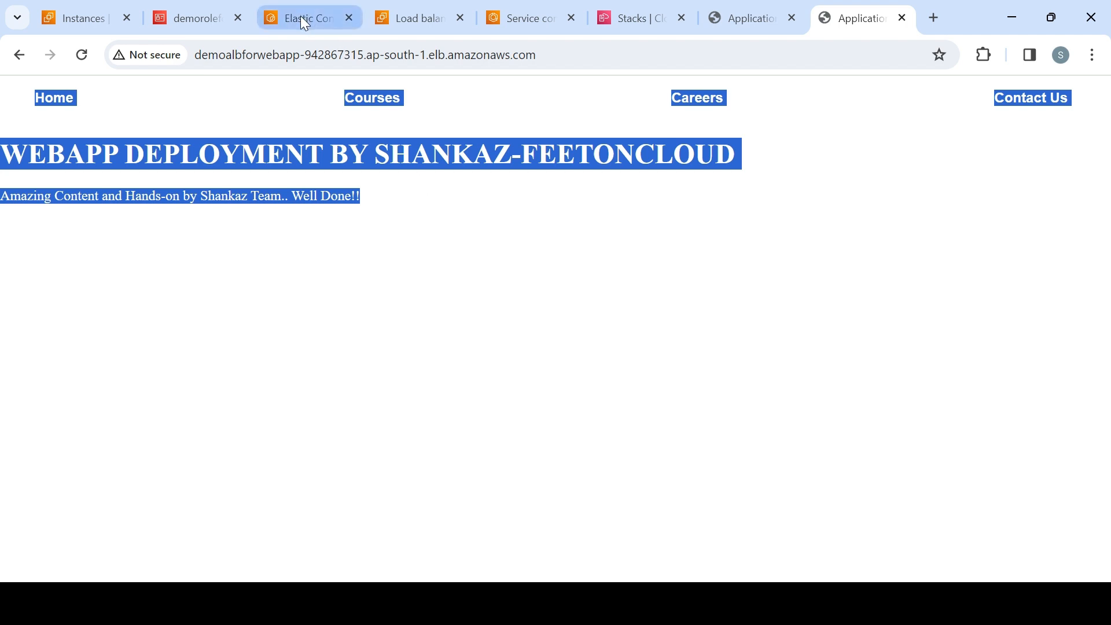
Step: Return to the ECS console, view the revisions of taskdefinfordemo, and check the options for creating a new task definition
click(512, 23)
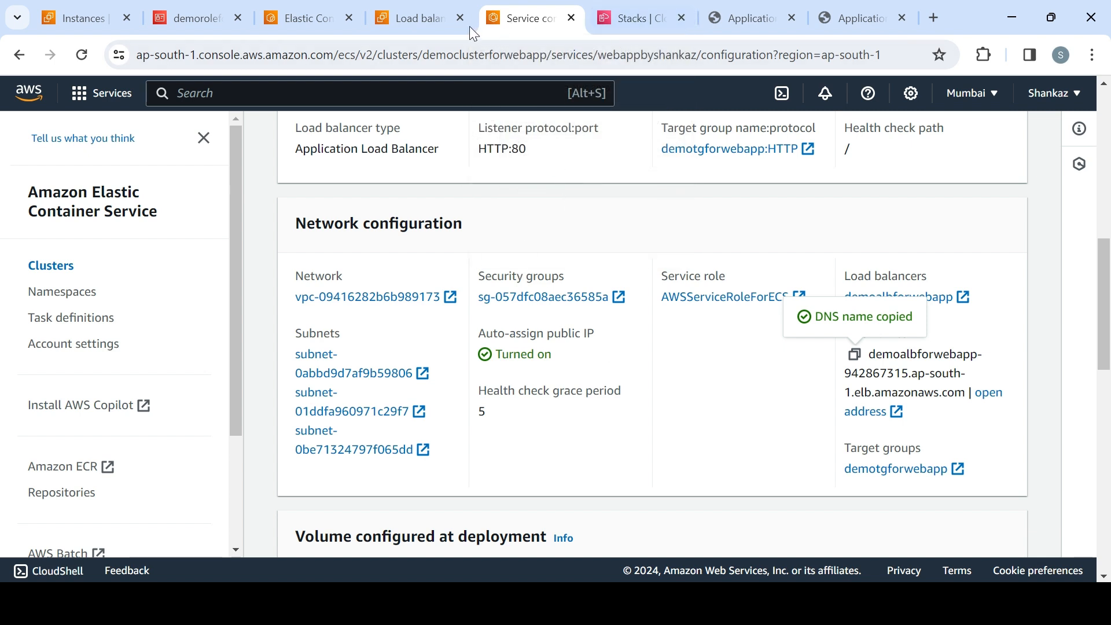
click(91, 320)
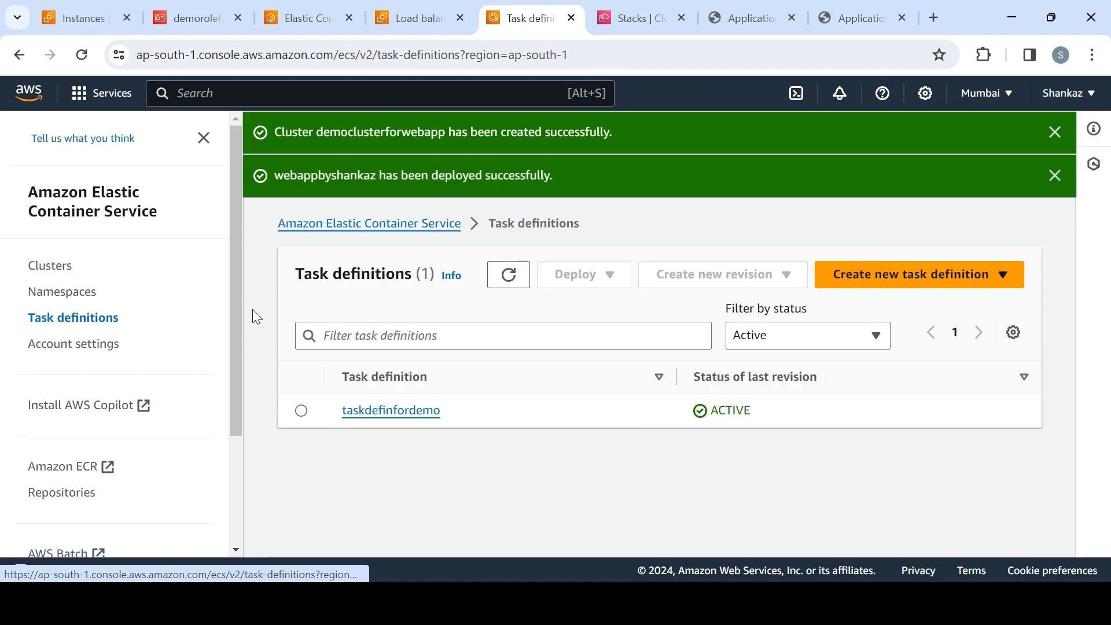
click(412, 412)
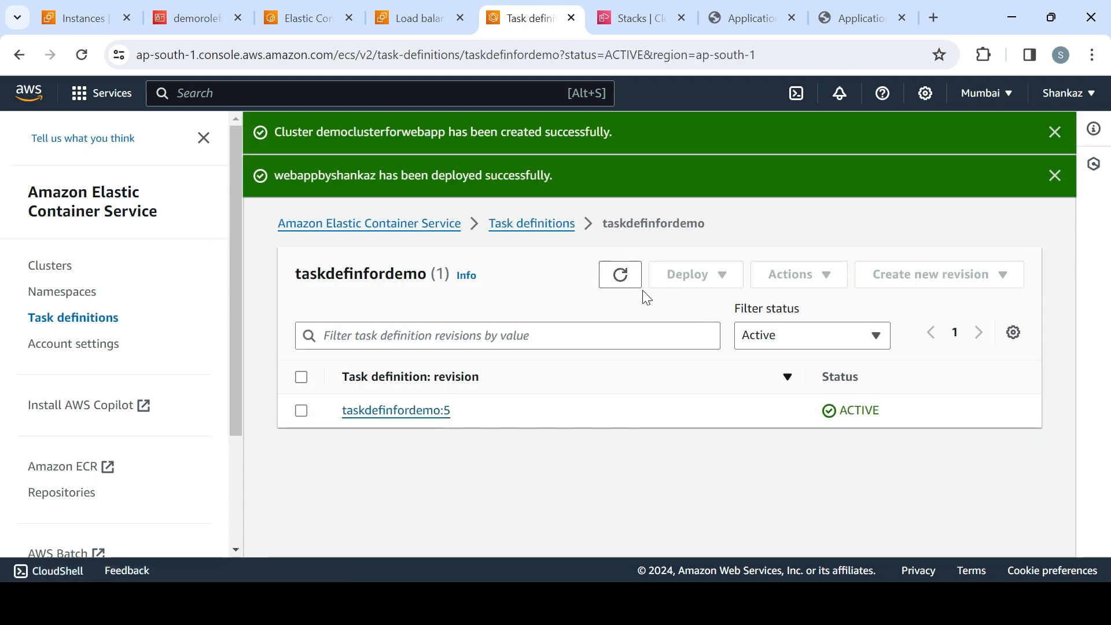
click(530, 224)
click(879, 286)
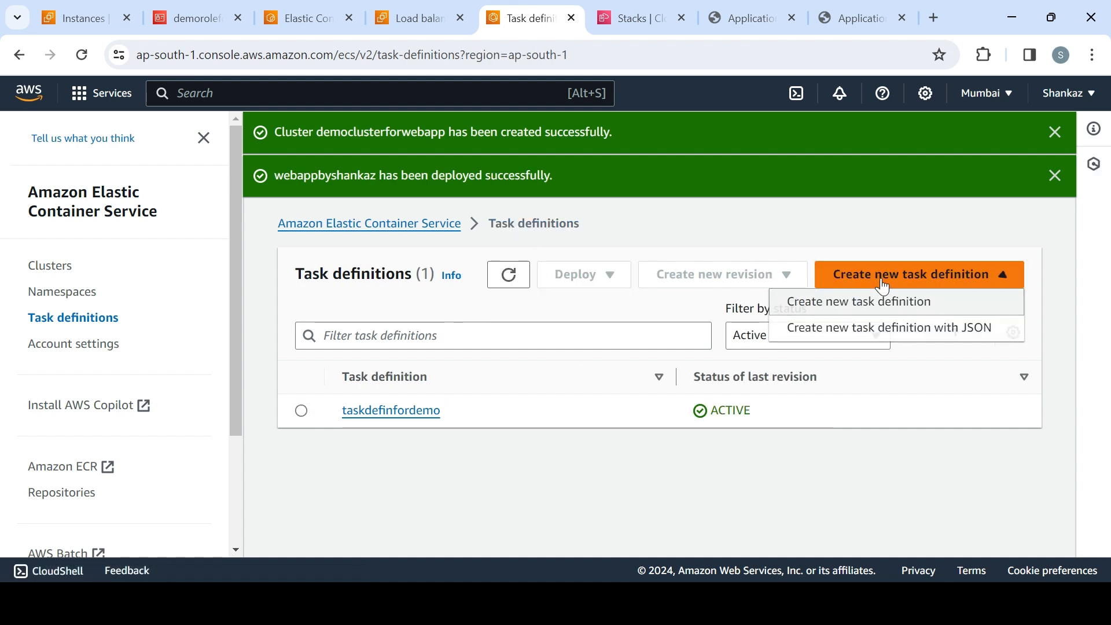
Step: Open the form for a new revision based on taskdefinfordemo:5 and look over its configuration
click(411, 412)
click(304, 412)
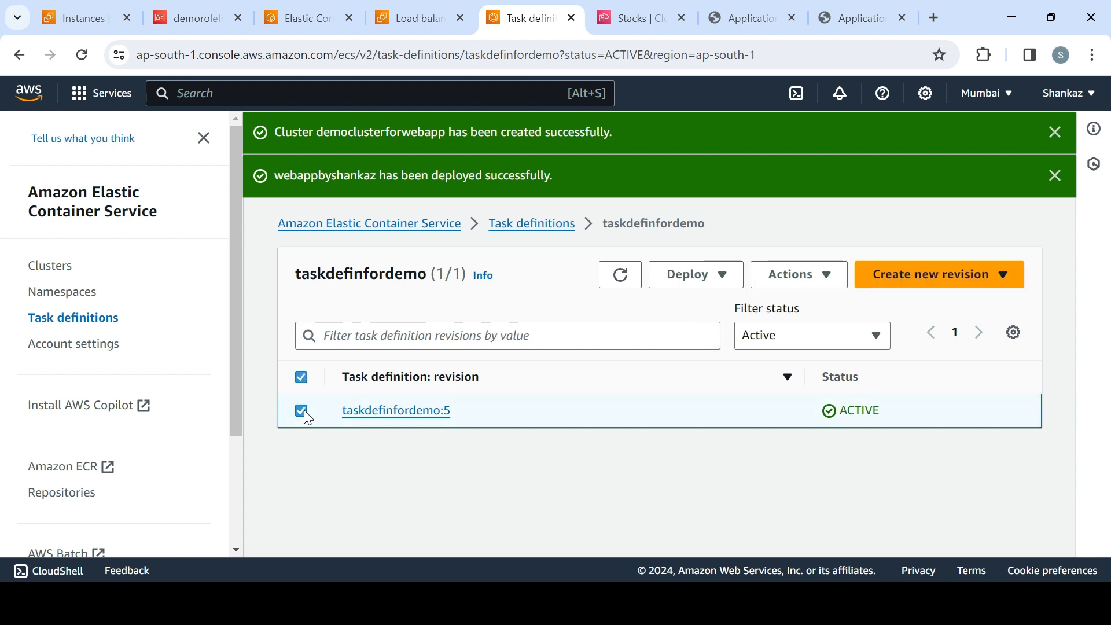
click(918, 275)
click(921, 300)
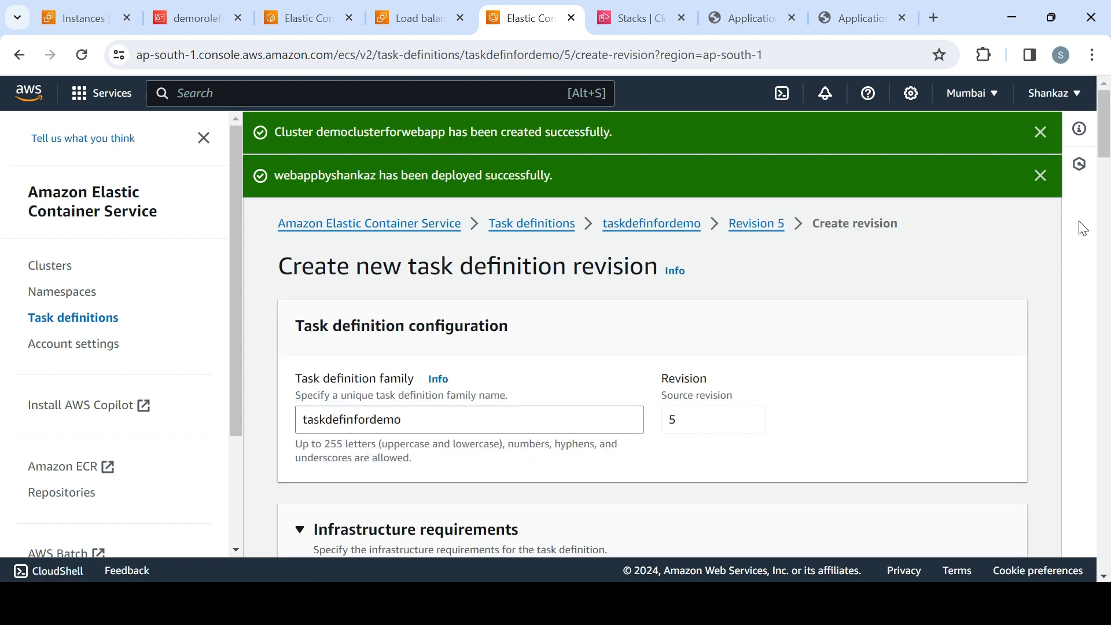
mouse_move(1106, 150)
mouse_down()
mouse_move(1107, 467)
mouse_move(1108, 139)
mouse_up()
mouse_move(1106, 132)
mouse_down()
mouse_move(1109, 284)
mouse_move(1109, 119)
mouse_up()
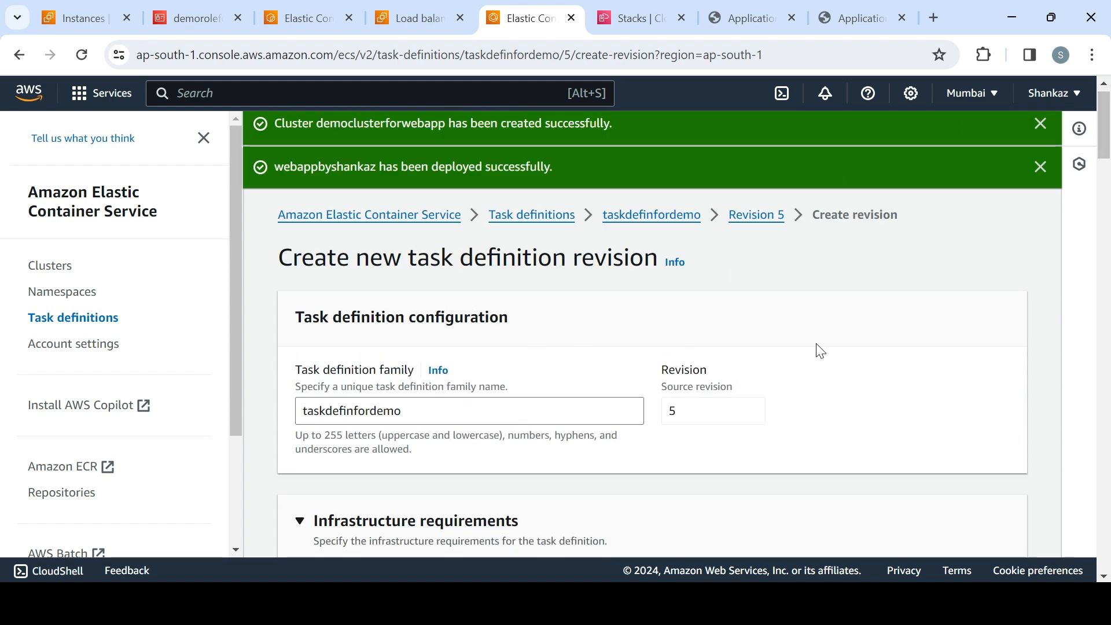
mouse_move(1109, 151)
mouse_down()
mouse_move(1109, 300)
mouse_move(1109, 135)
mouse_up()
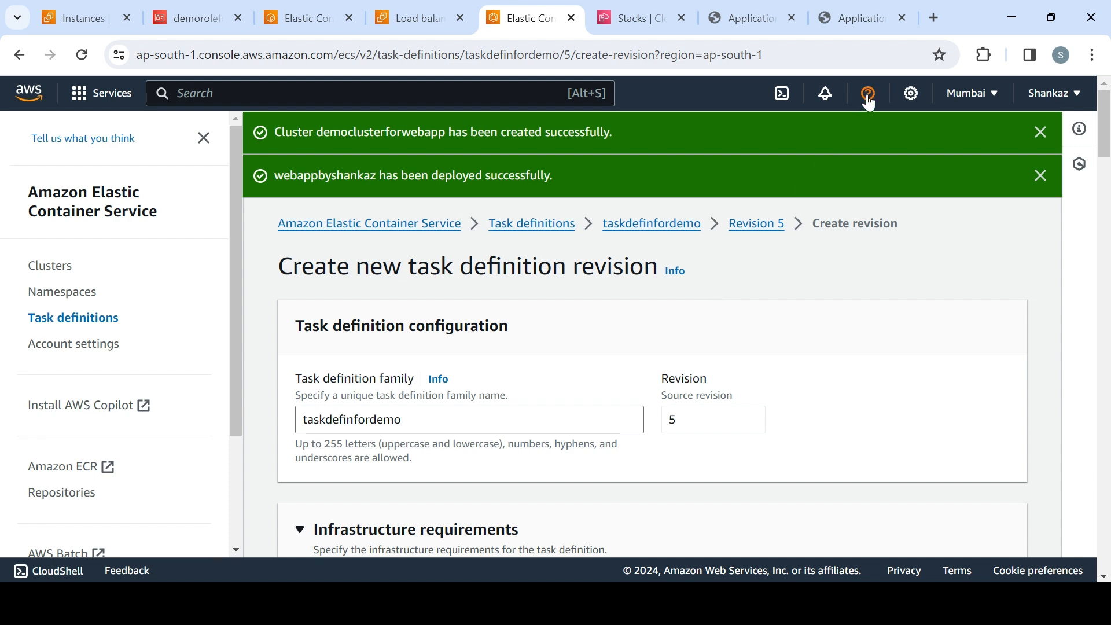
Step: Recheck the deployed web app page and open the demotgforwebapp target group from the HTTP:80 listener of the demoalbforwebapp load balancer
click(856, 16)
click(550, 295)
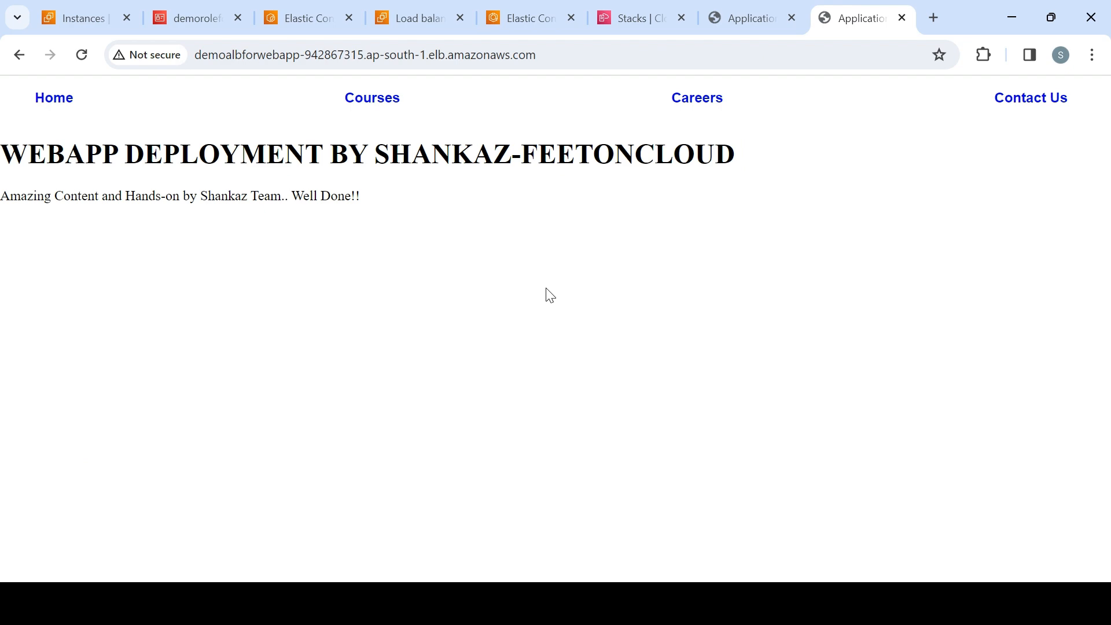
click(296, 19)
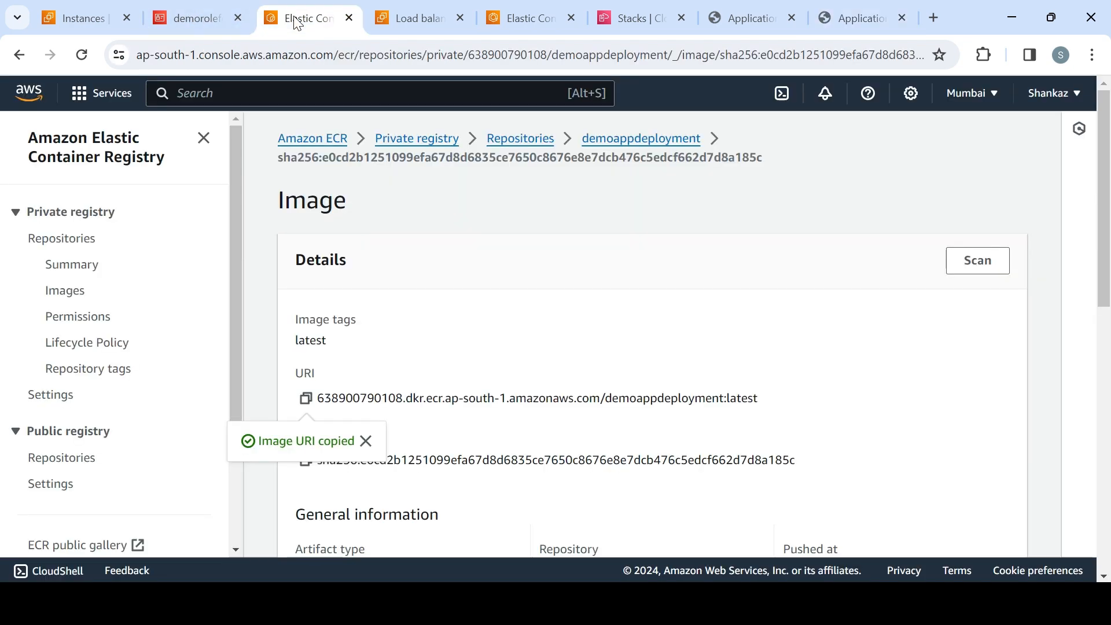
click(204, 19)
click(408, 20)
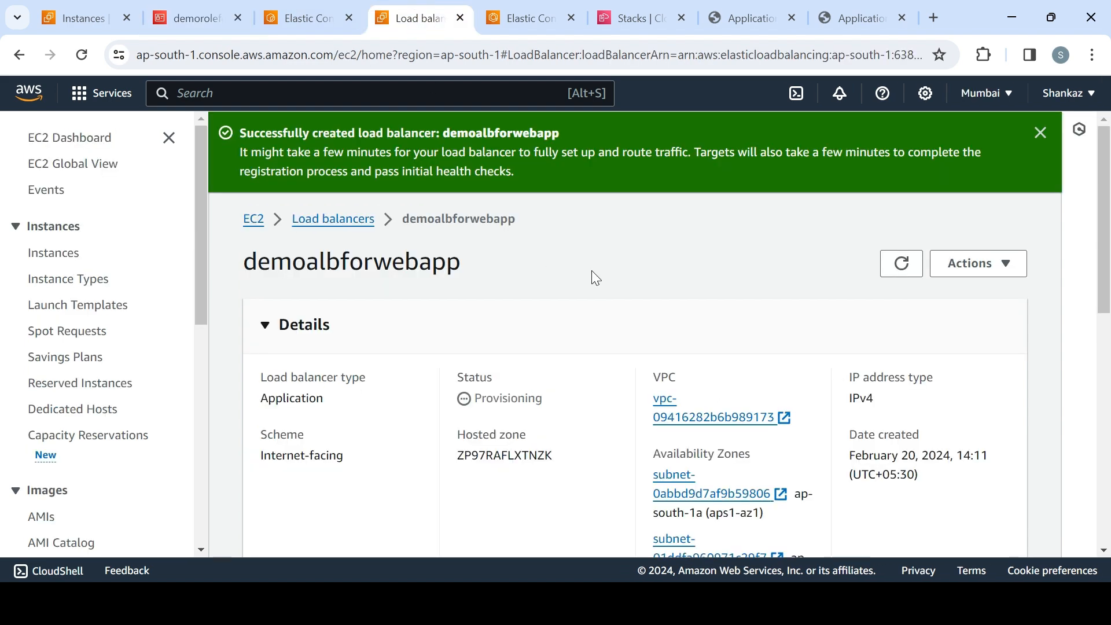
drag(1104, 246, 1109, 470)
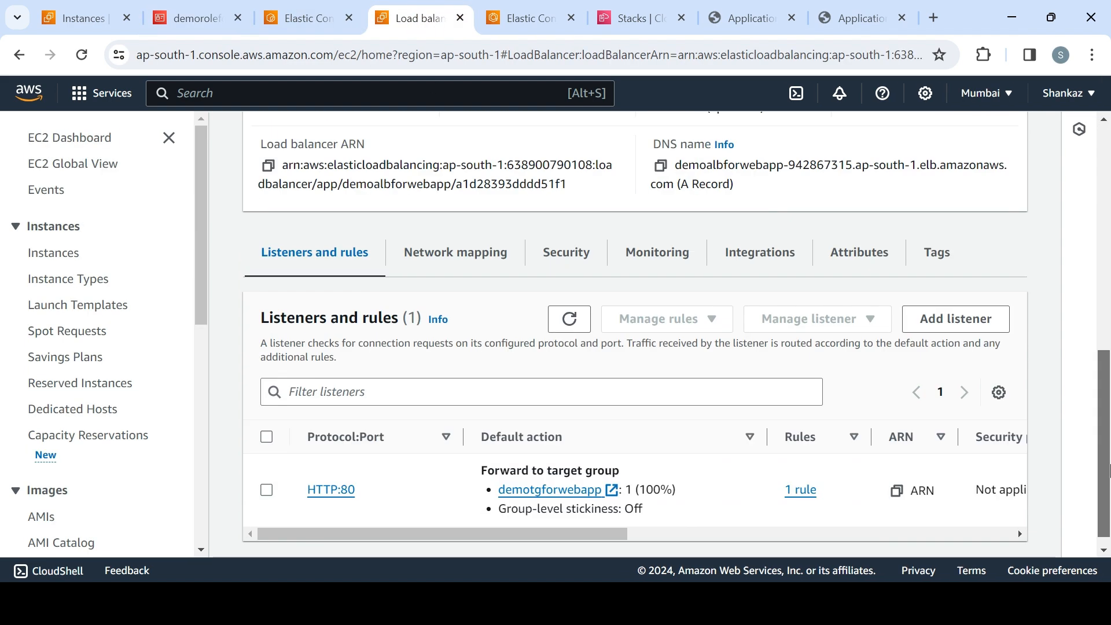
click(544, 492)
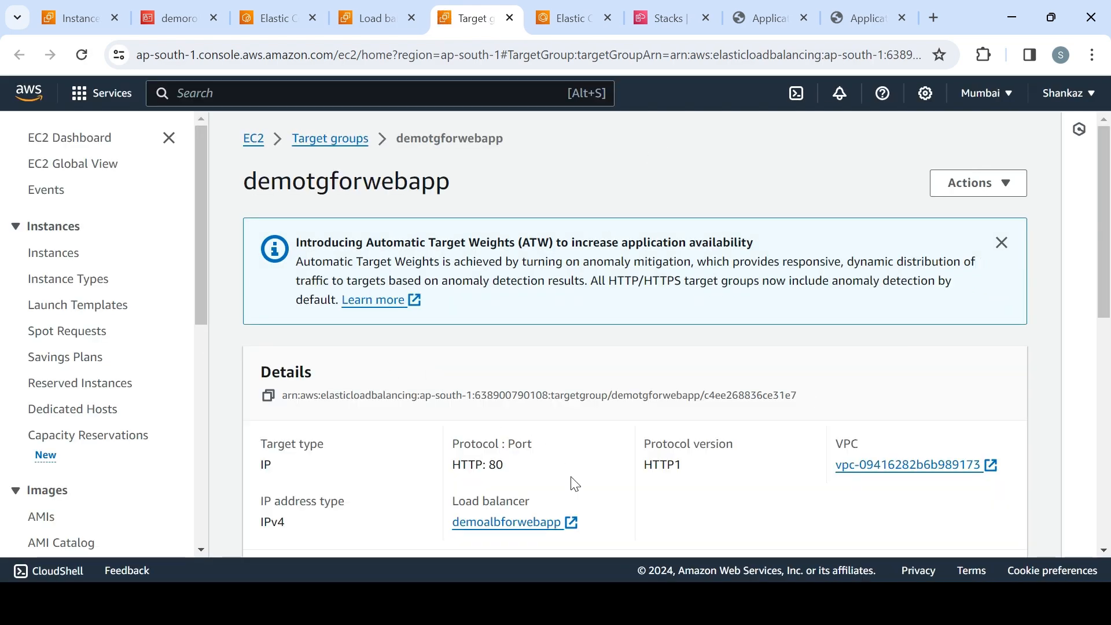
Step: Examine the health status of the registered targets in demotgforwebapp and the target type in its details
drag(1105, 275, 1109, 470)
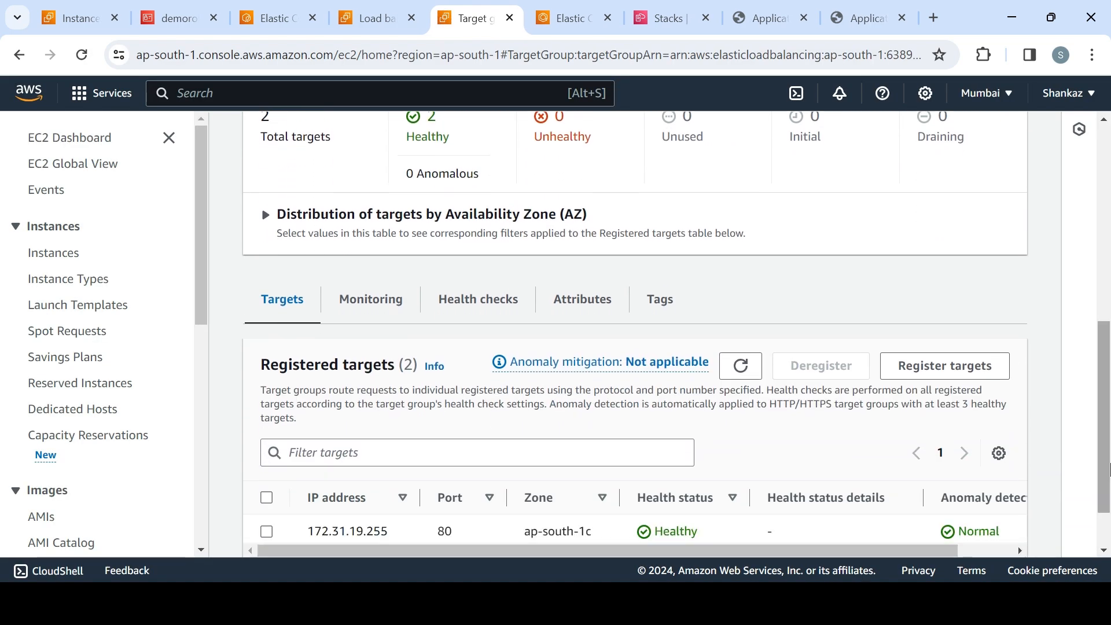
scroll(1109, 469, down, 1)
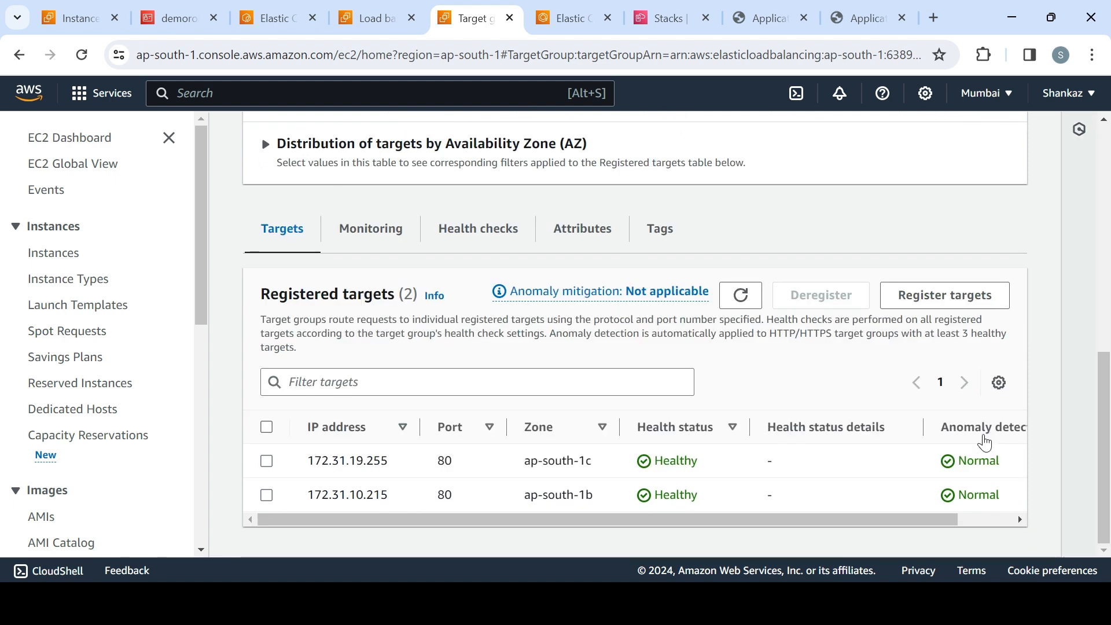
drag(611, 519, 597, 539)
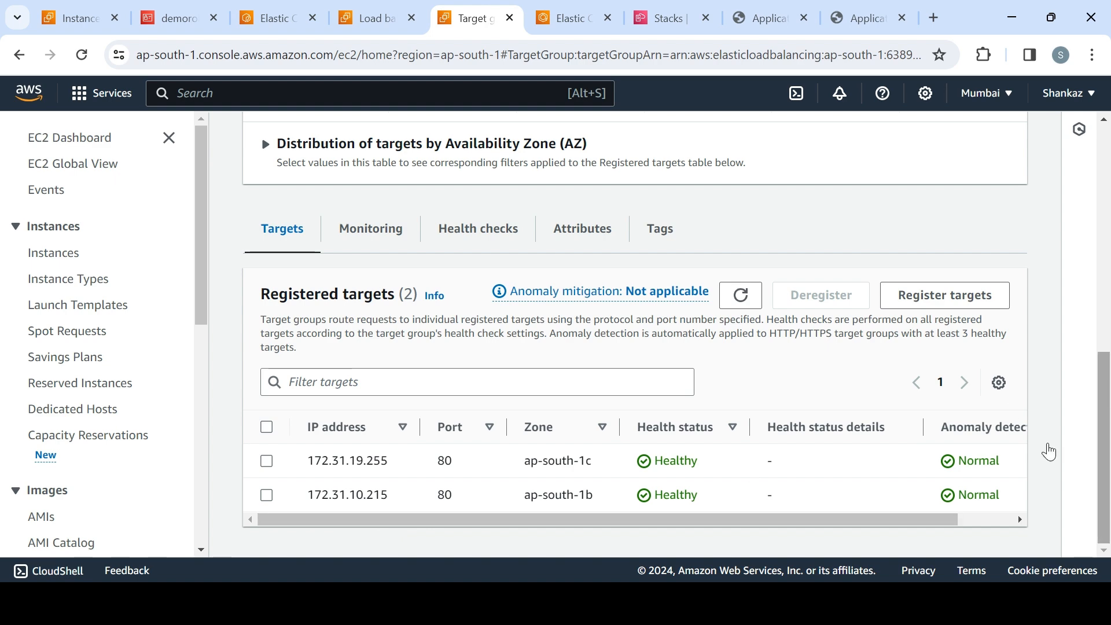
drag(1105, 451, 1108, 303)
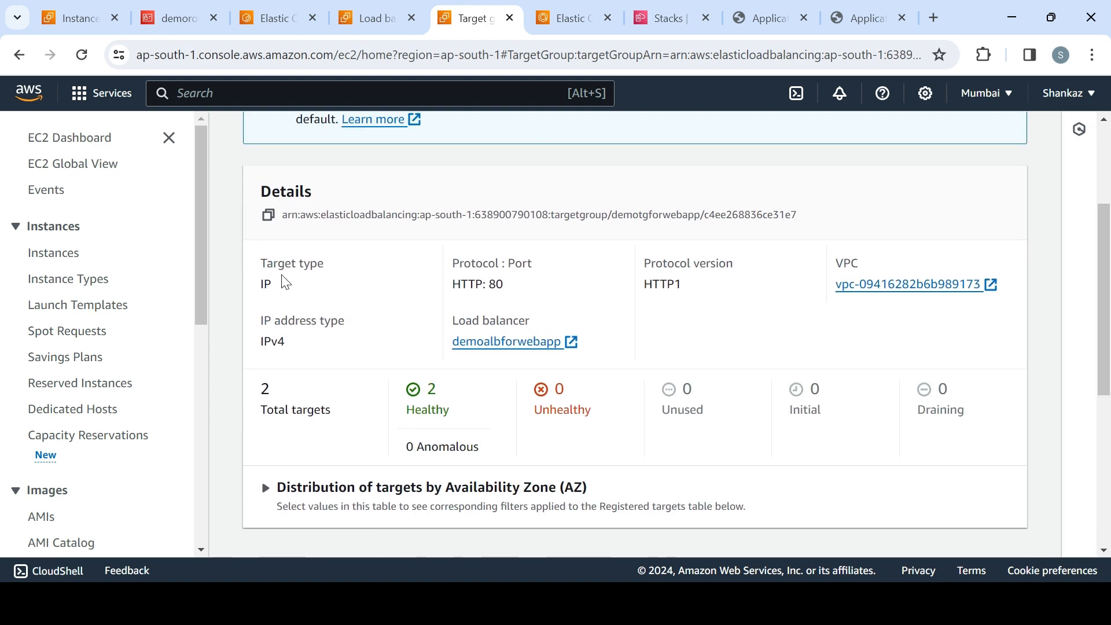
drag(285, 282, 261, 263)
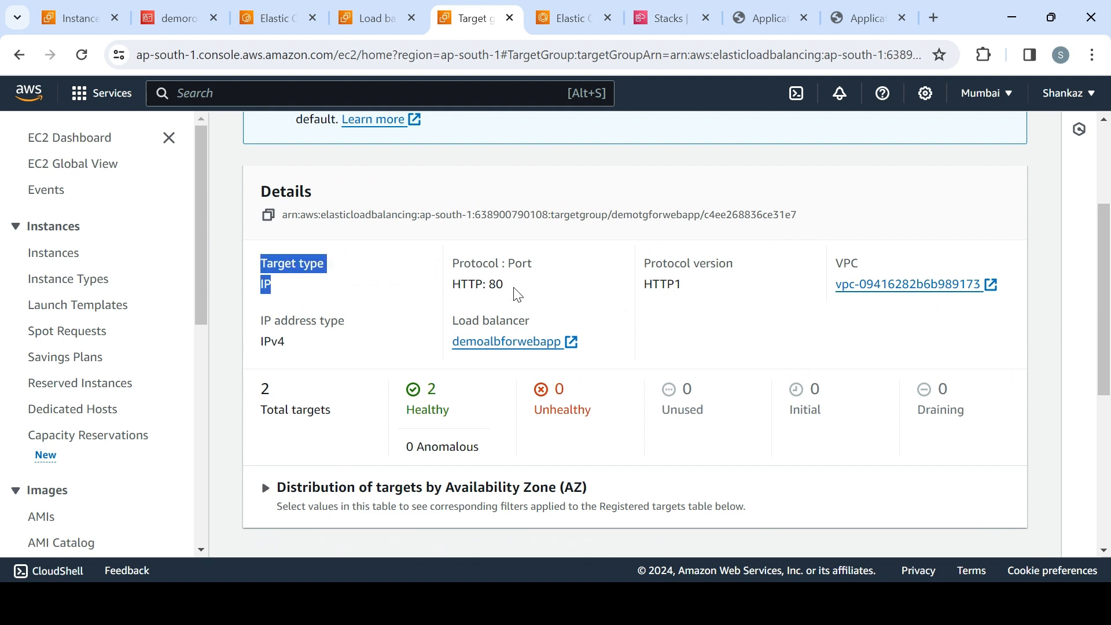